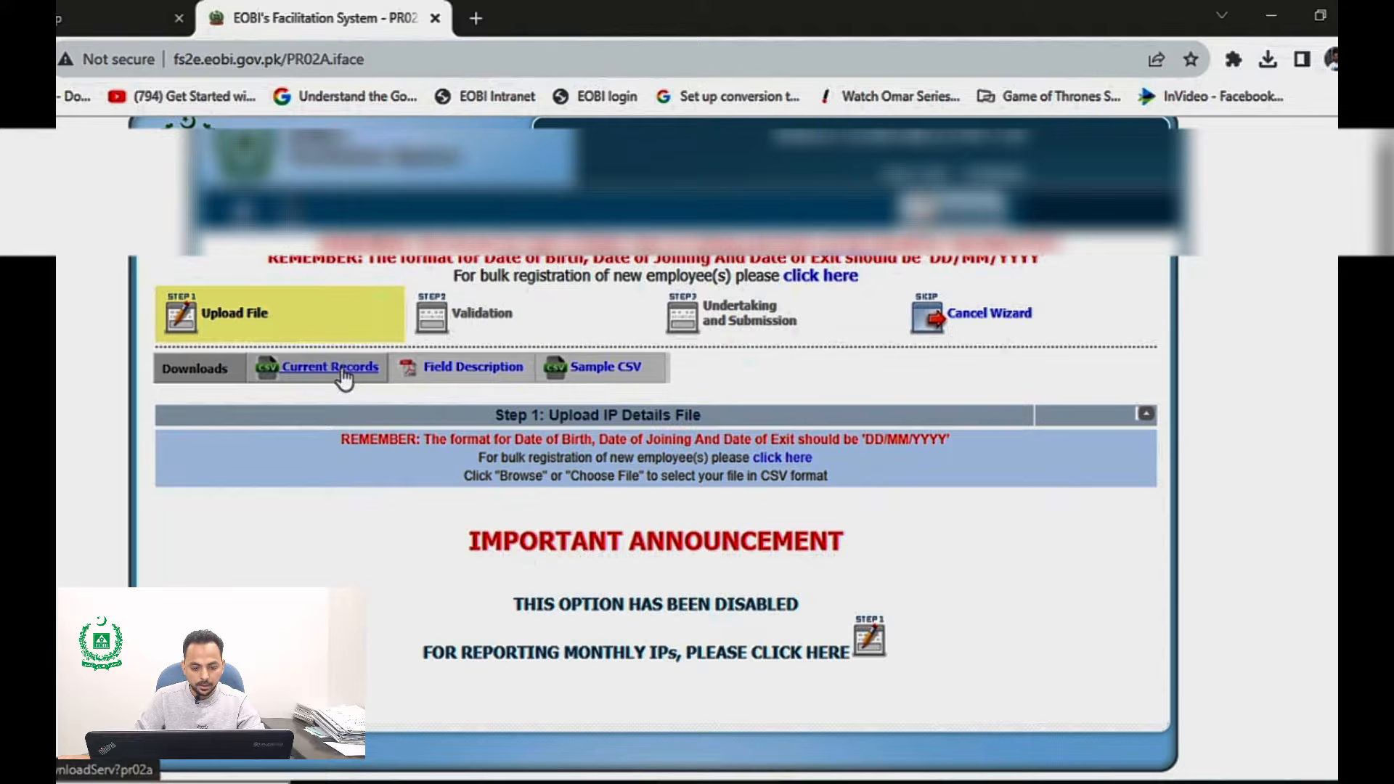
# Step: Download the current records CSV from the upload wizard and show the downloaded file in its folder
pyautogui.rightClick(344, 378)
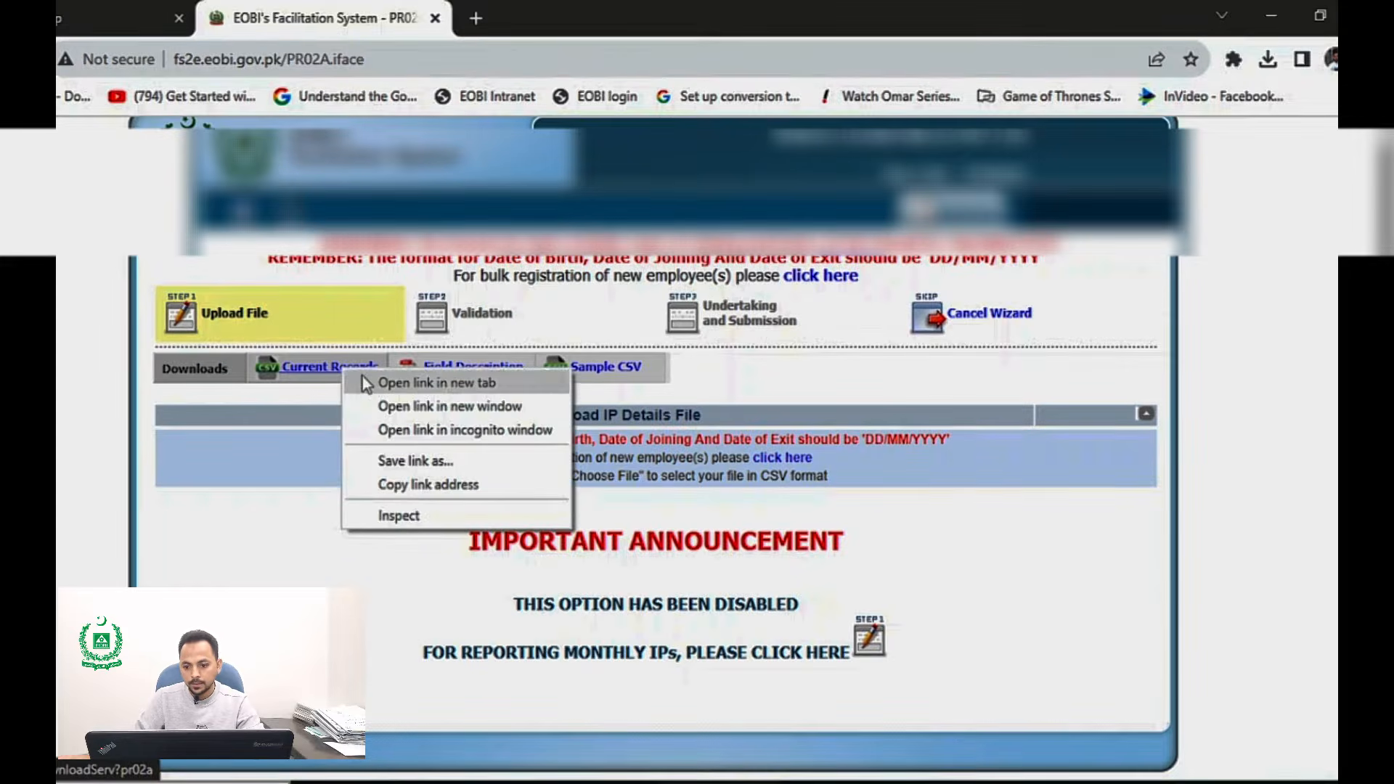
pyautogui.click(363, 376)
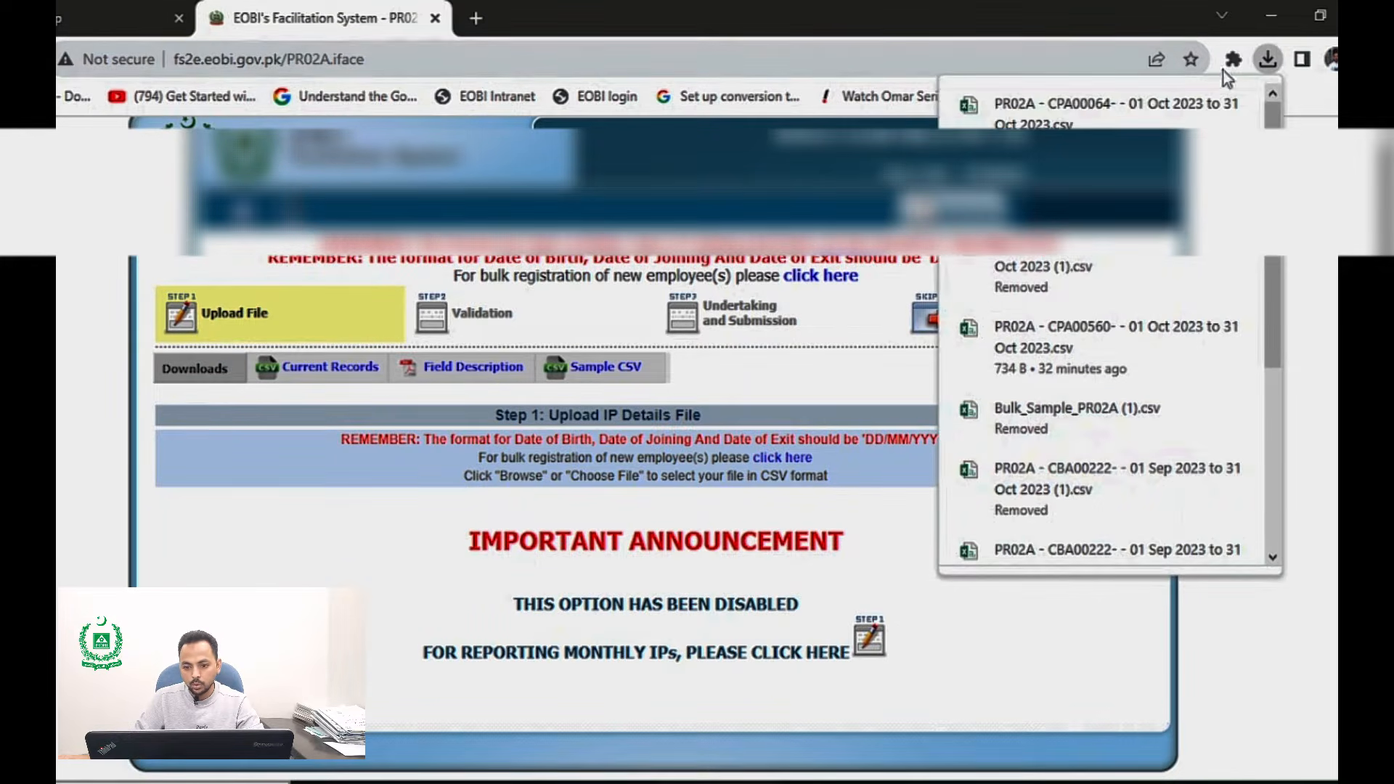
pyautogui.click(1198, 105)
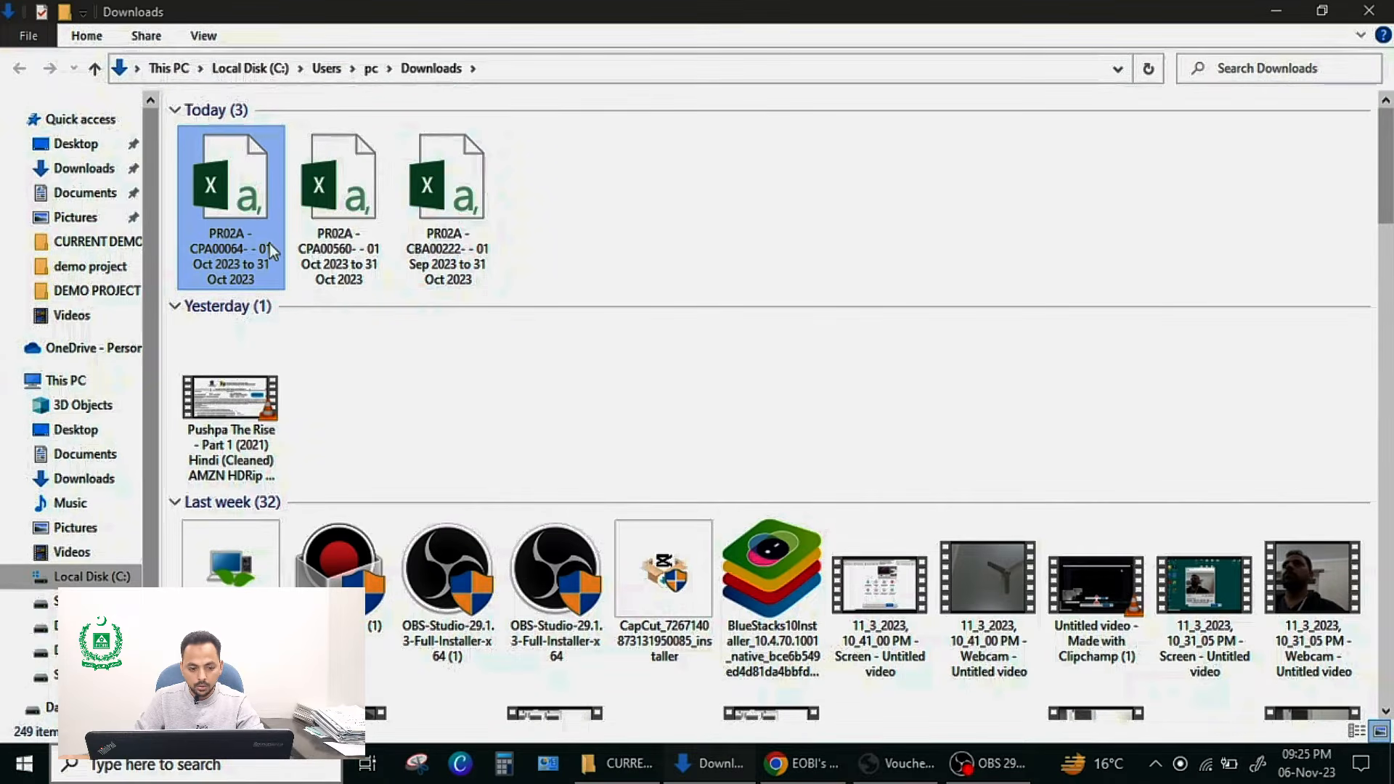
# Step: Move the downloaded PR02A current records file from Downloads into the CURRENT DEMO 2 folder
pyautogui.rightClick(239, 226)
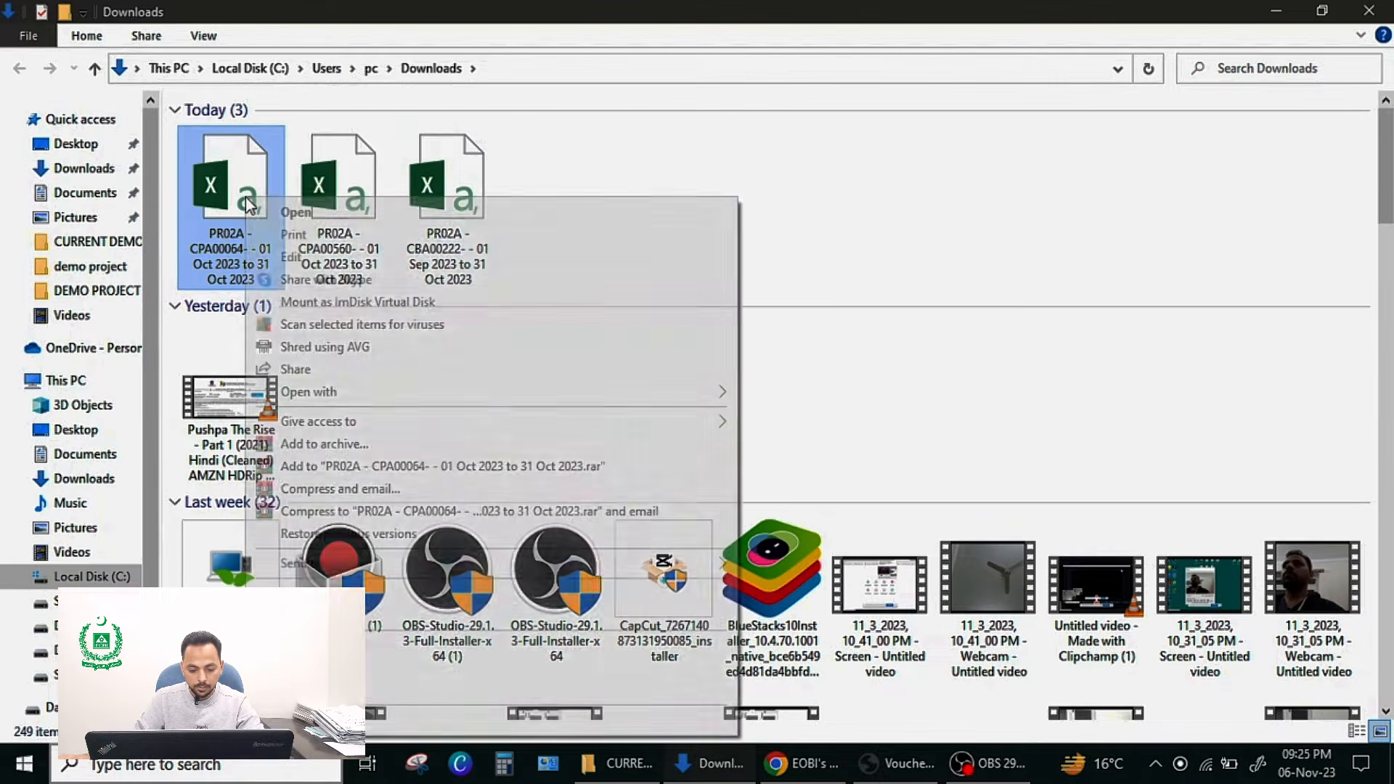
pyautogui.click(328, 593)
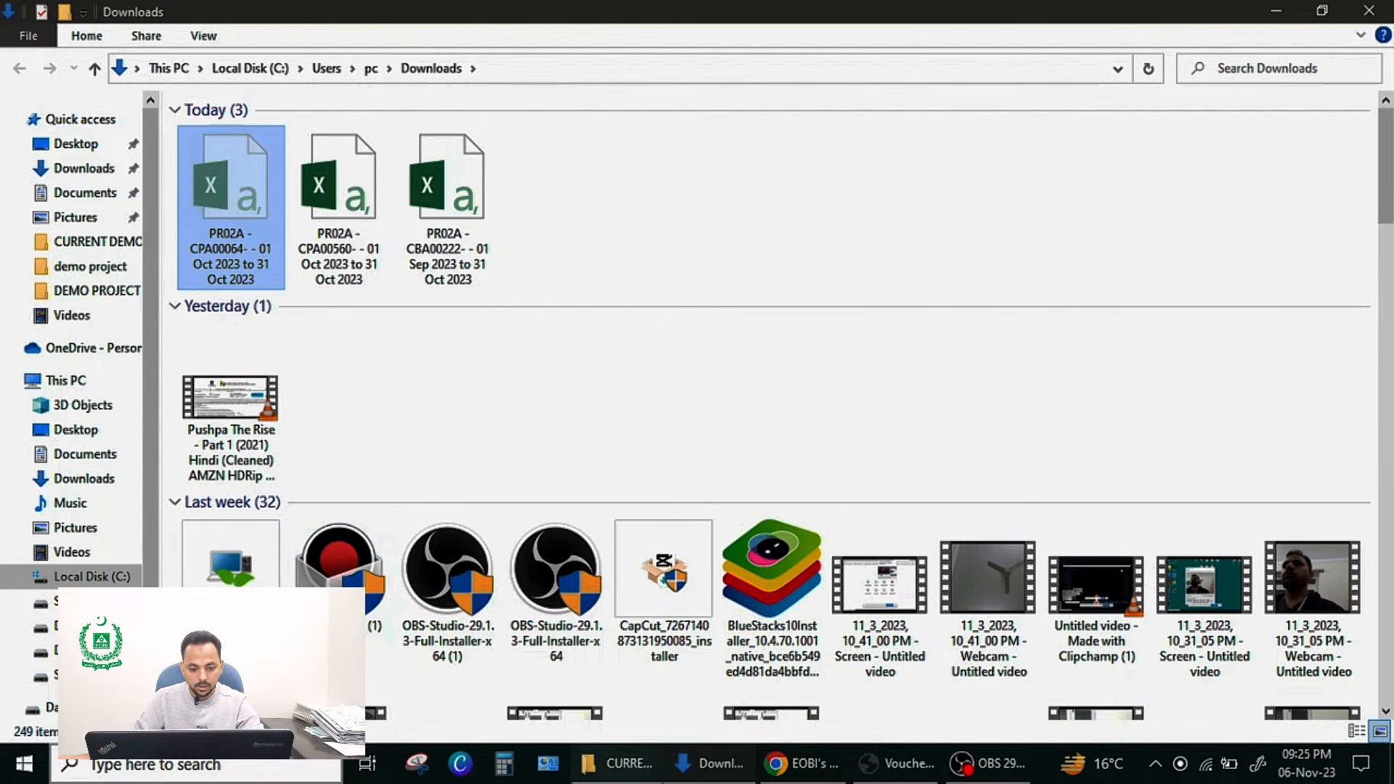
pyautogui.click(600, 775)
pyautogui.rightClick(508, 251)
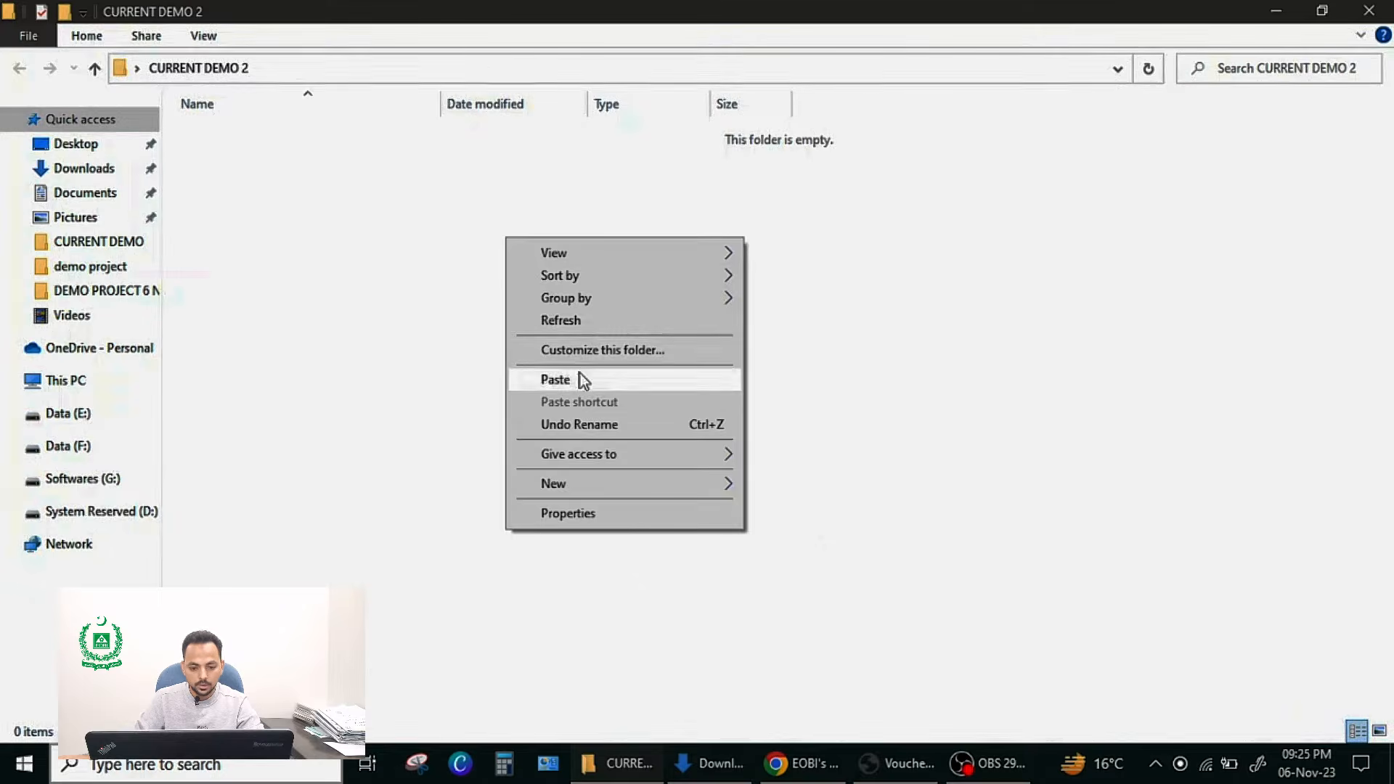
pyautogui.click(580, 379)
# Step: Switch the CURRENT DEMO 2 folder view to large icons
pyautogui.rightClick(487, 280)
pyautogui.moveTo(529, 293)
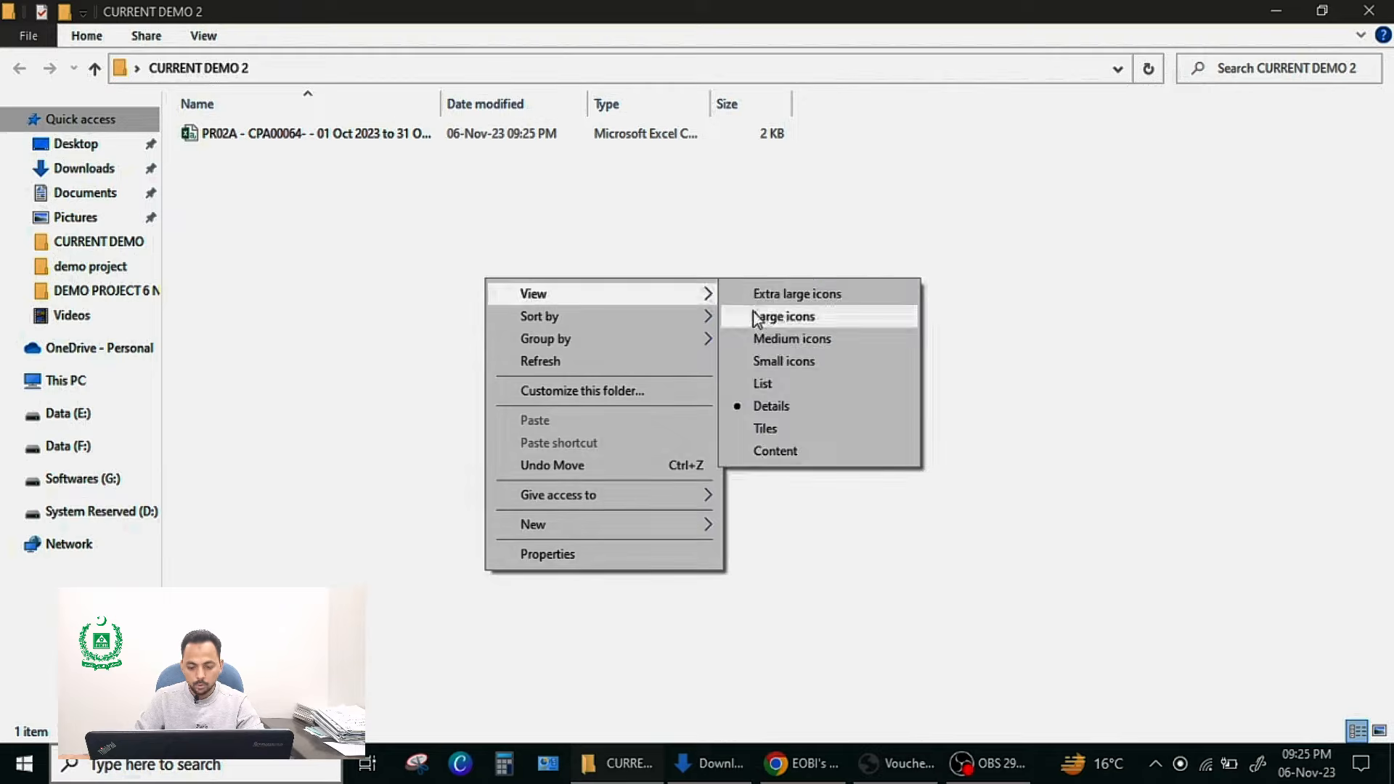
pyautogui.click(758, 314)
# Step: Open the monthly IP bulk reporting page from the browser and dismiss the important notice
pyautogui.click(809, 771)
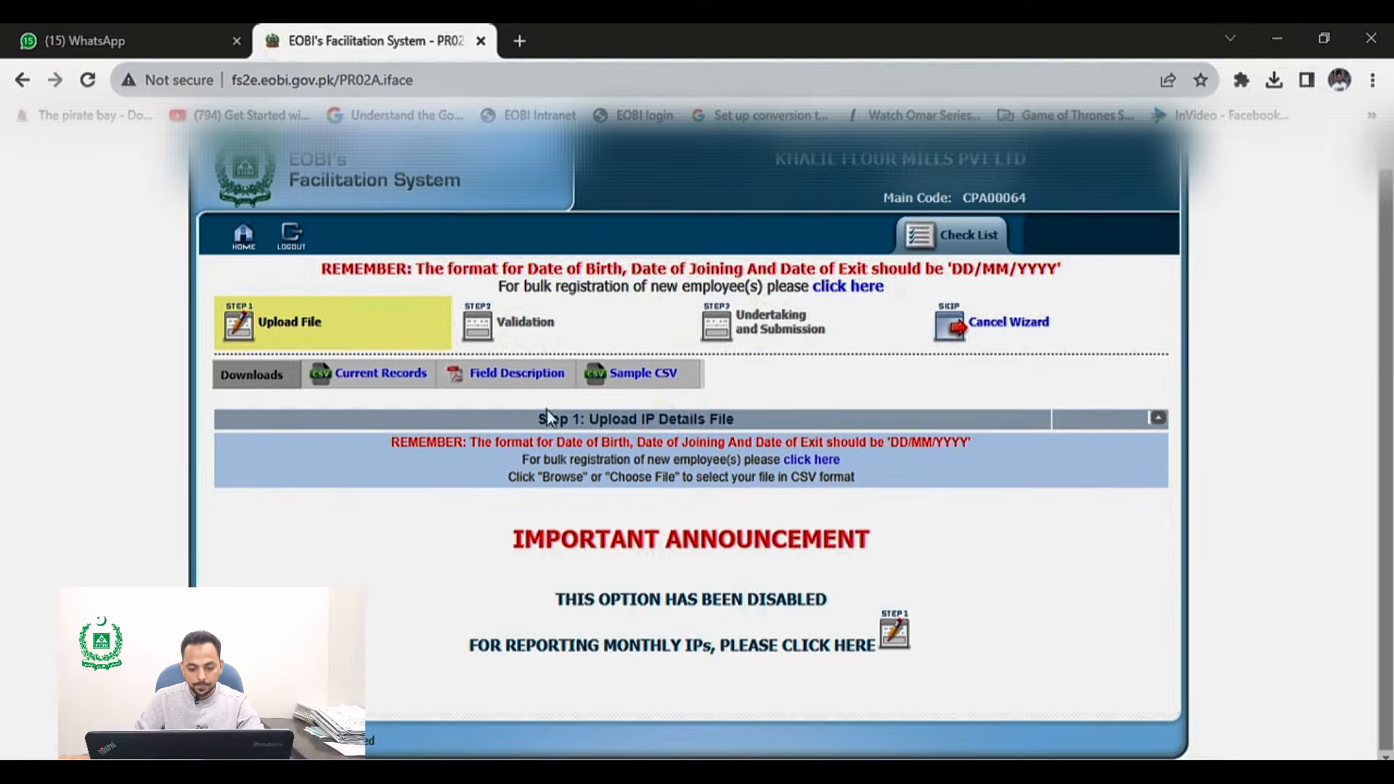
pyautogui.click(897, 636)
pyautogui.scroll(-1, 826, 585)
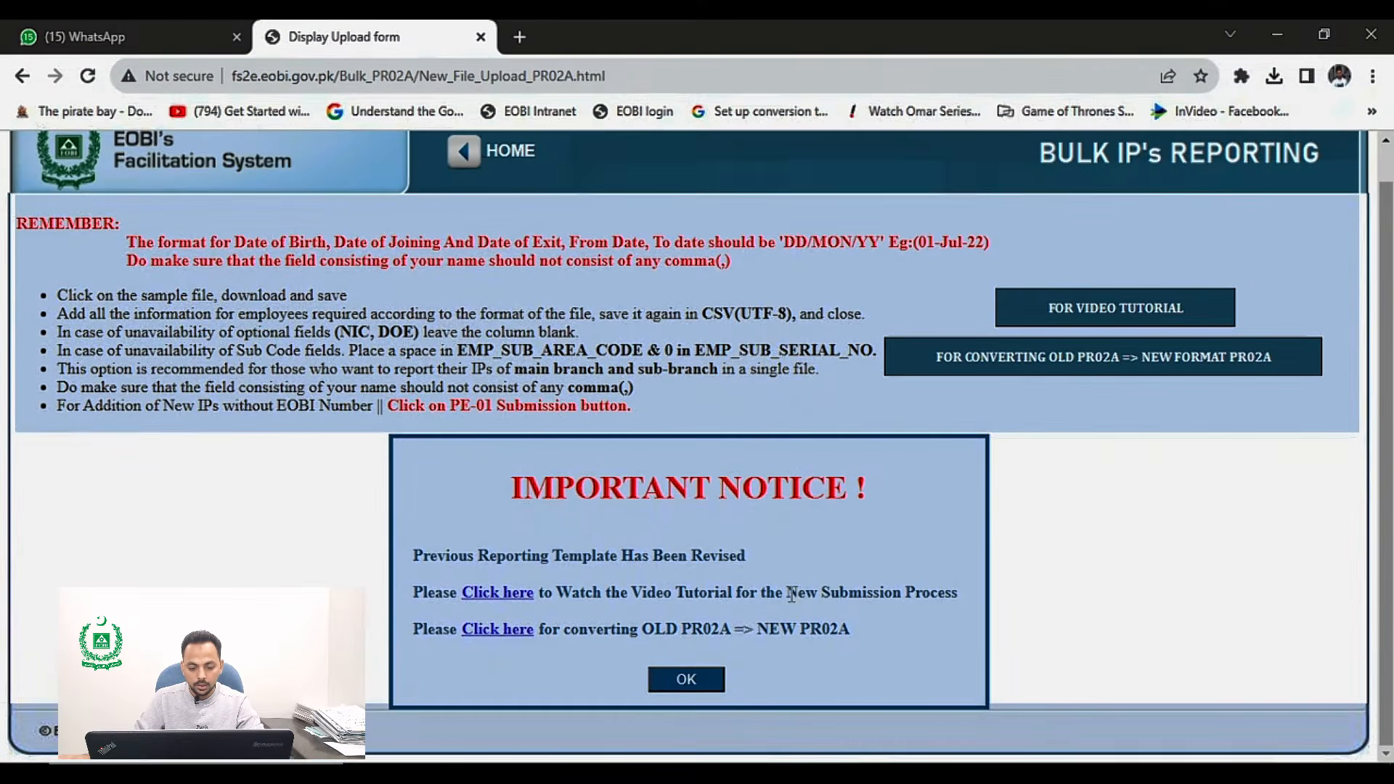
pyautogui.click(704, 684)
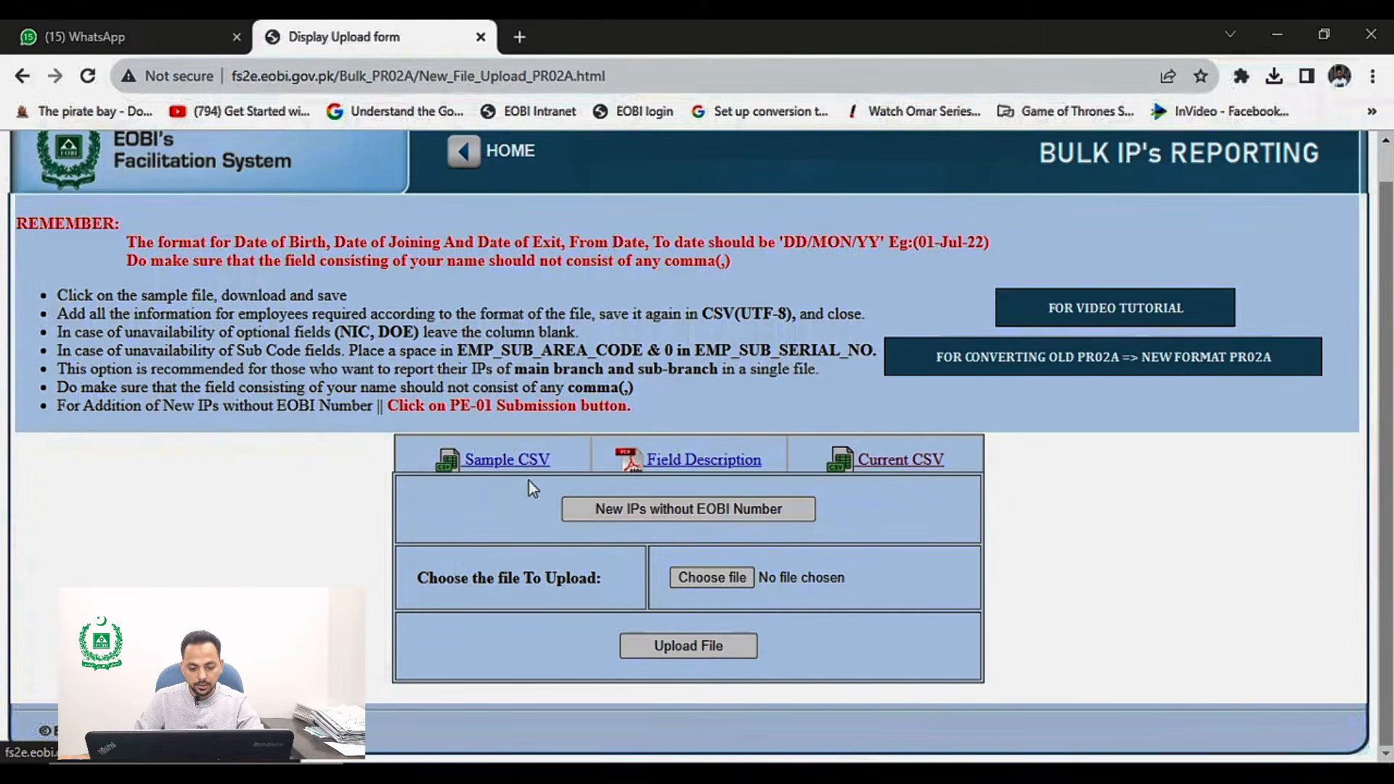
# Step: Download the Sample CSV template and show the downloaded file in its folder
pyautogui.rightClick(512, 469)
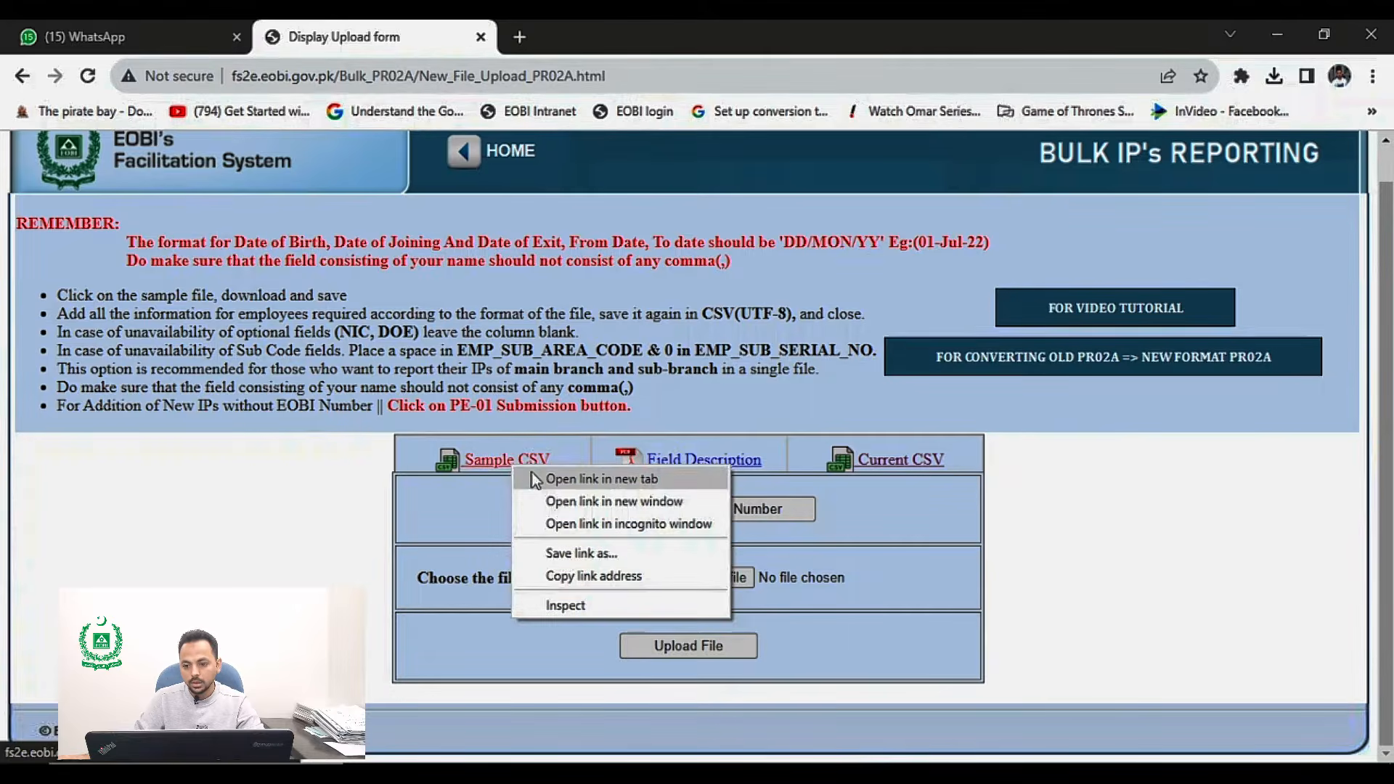
pyautogui.click(535, 475)
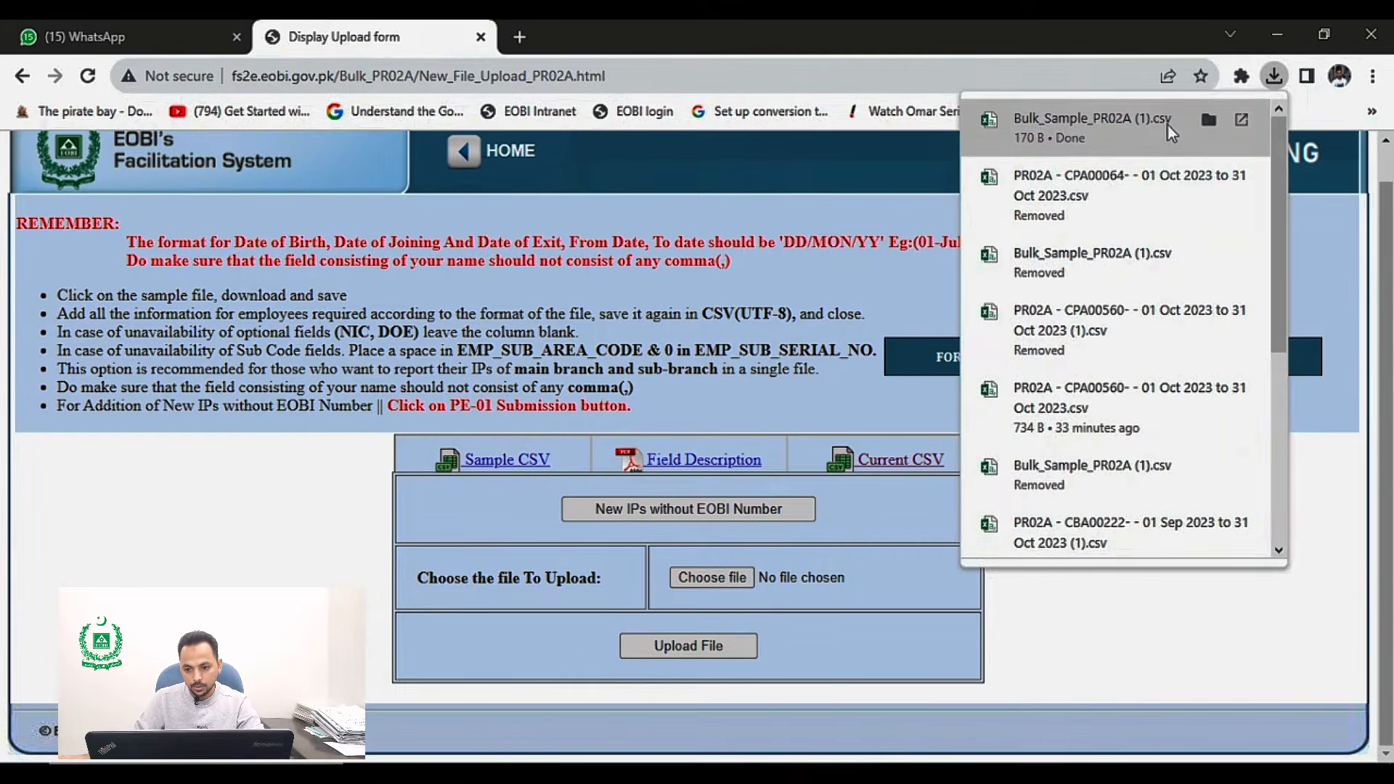
pyautogui.click(1208, 119)
# Step: Move Bulk_Sample_PR02A (1) from Downloads into the CURRENT DEMO 2 folder
pyautogui.rightClick(264, 202)
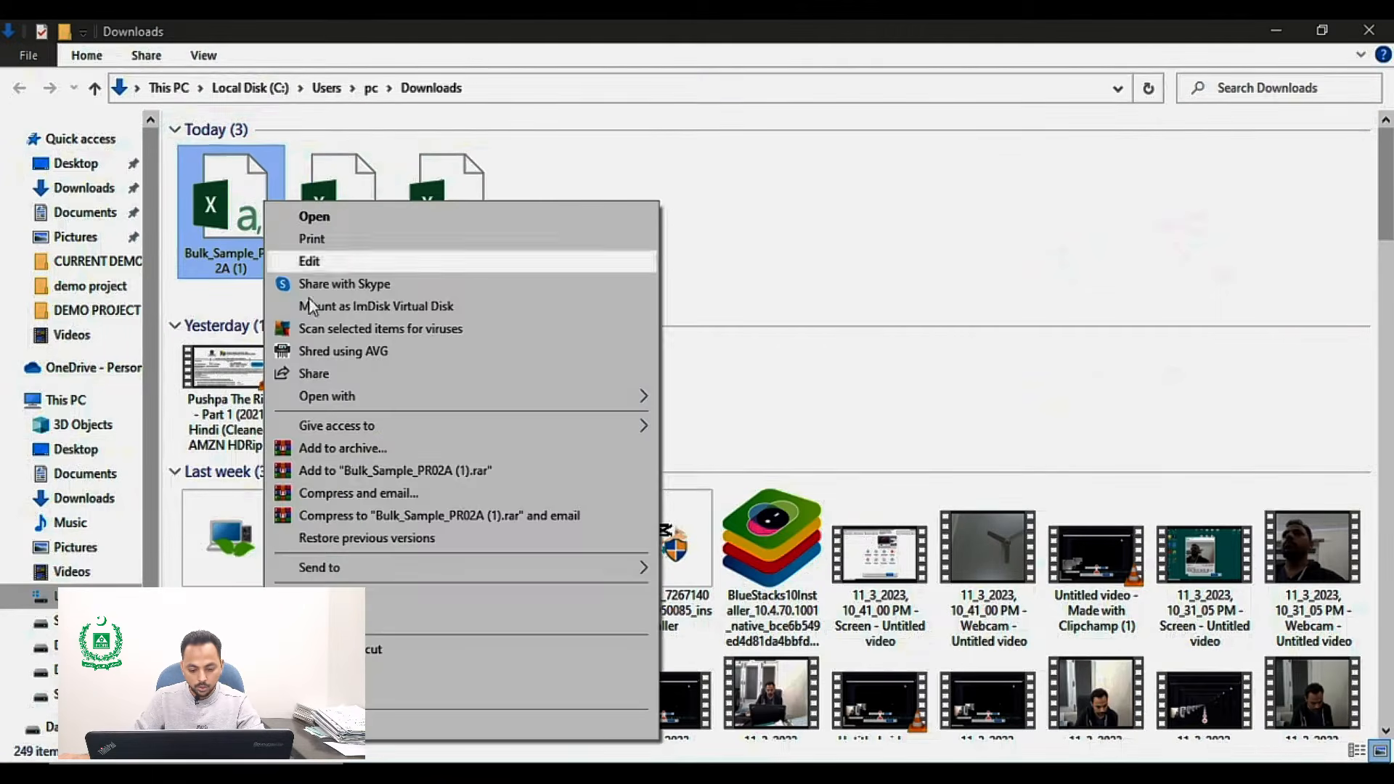
pyautogui.click(320, 598)
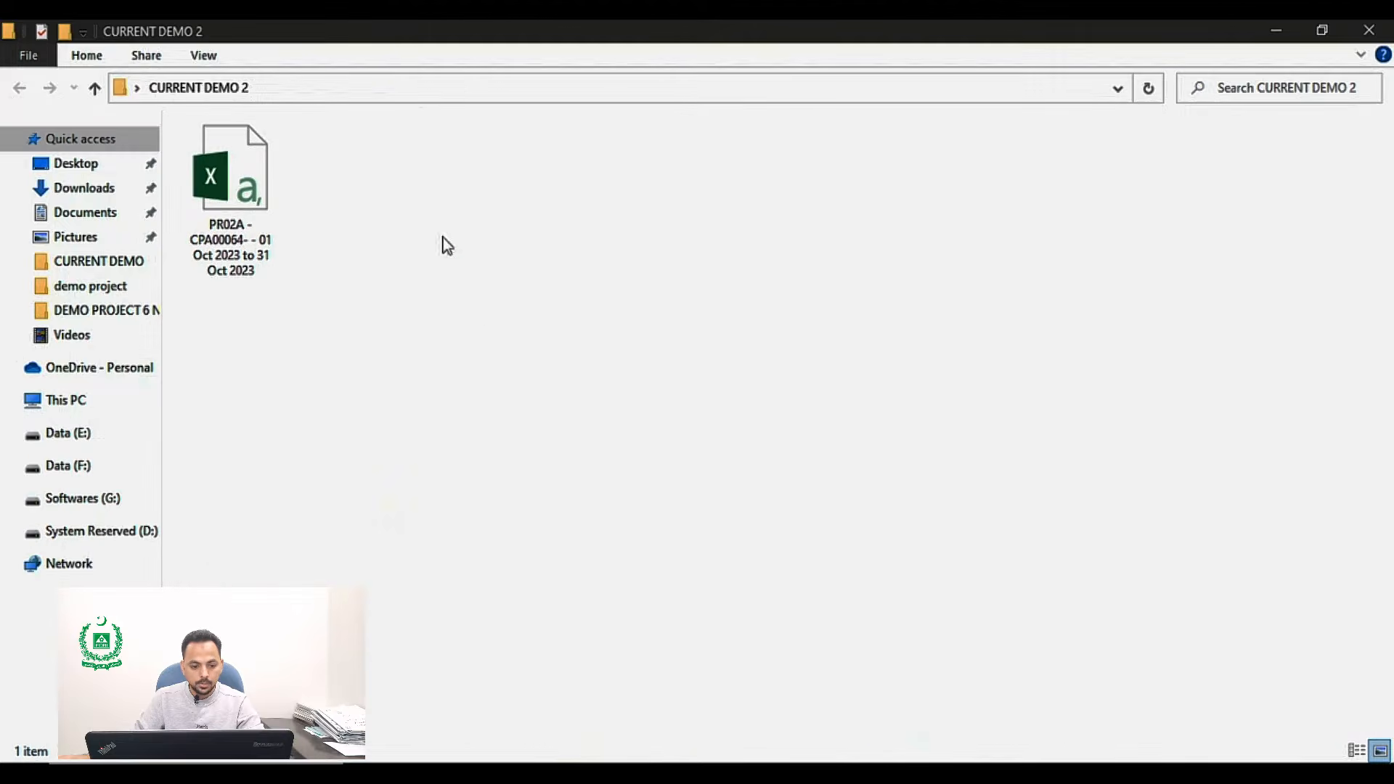
pyautogui.rightClick(437, 187)
pyautogui.click(518, 328)
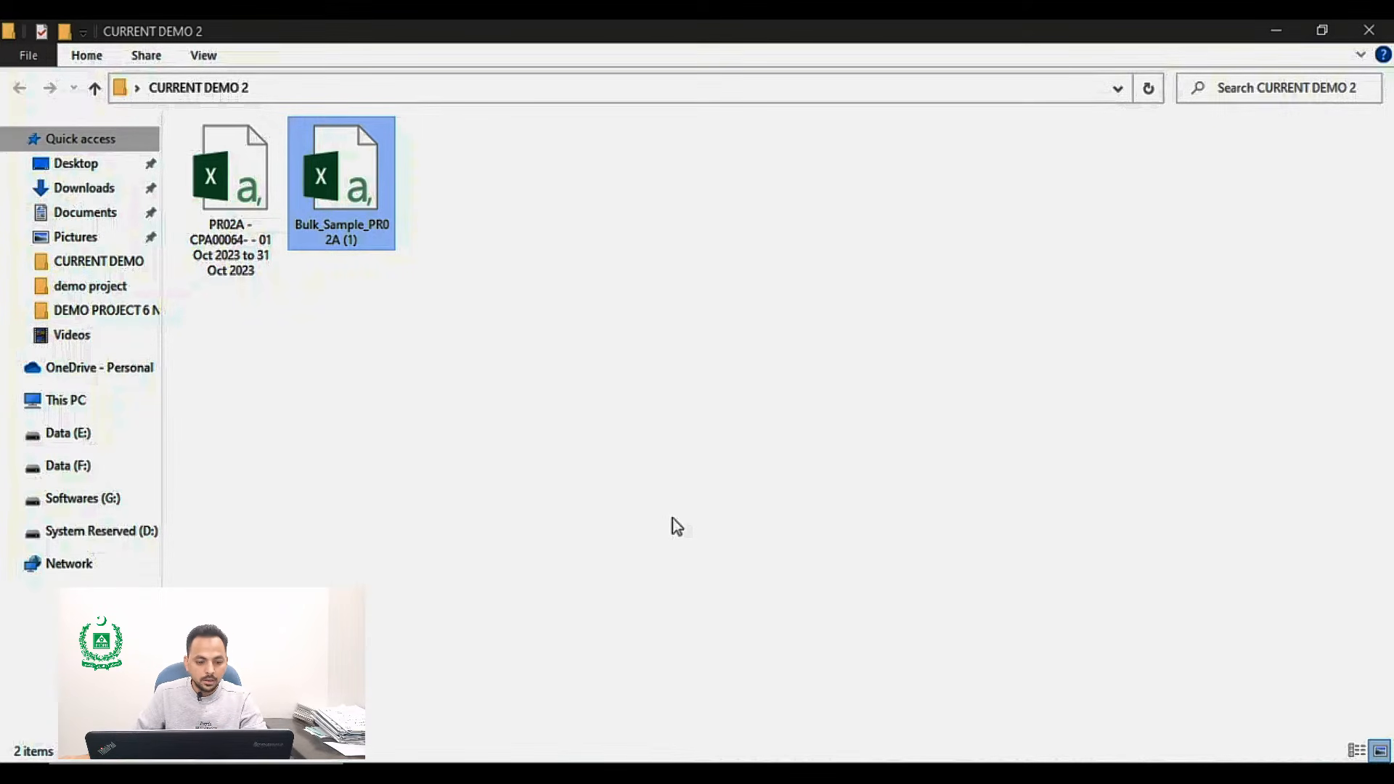
# Step: Open the PR02A current records file in Excel, autofit columns A to J, and minimize it
pyautogui.doubleClick(260, 255)
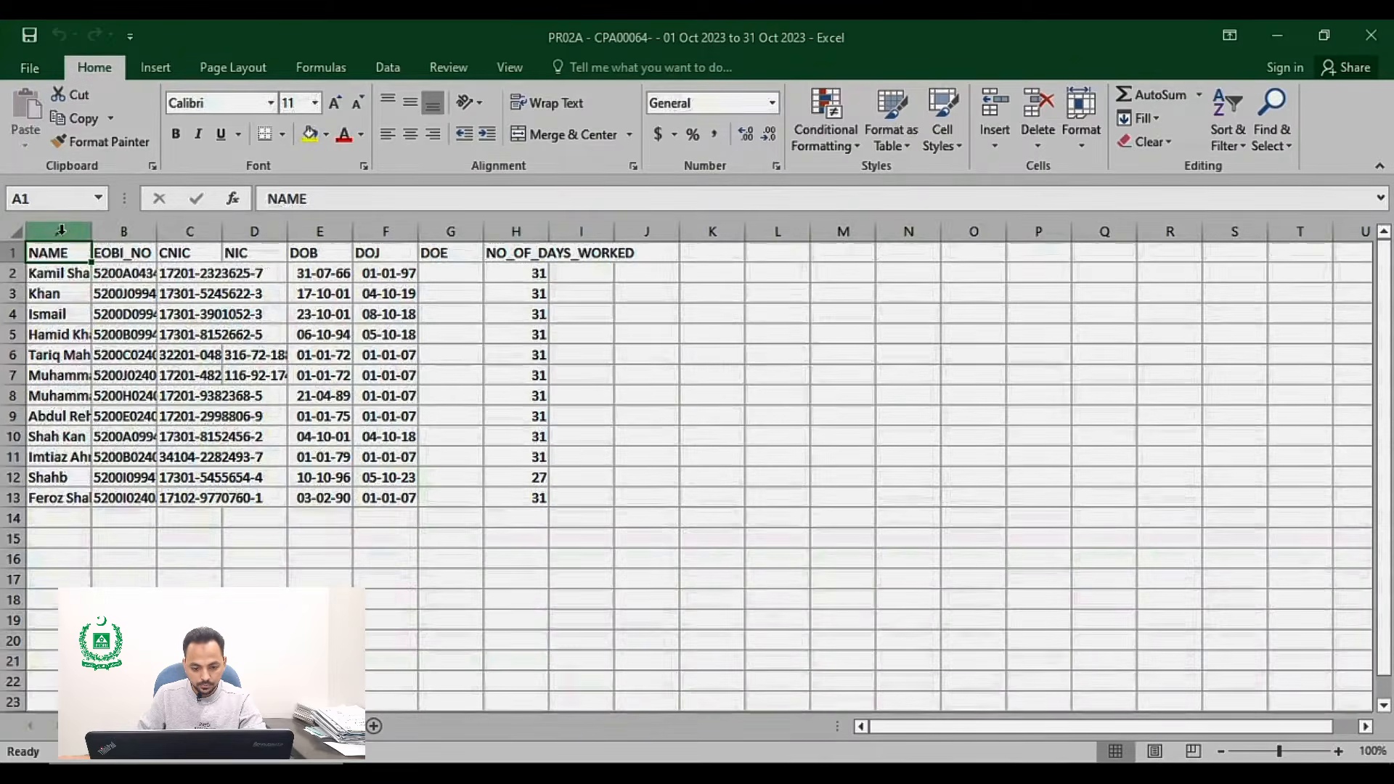
pyautogui.moveTo(61, 230); pyautogui.dragTo(653, 227)
pyautogui.doubleClick(614, 230)
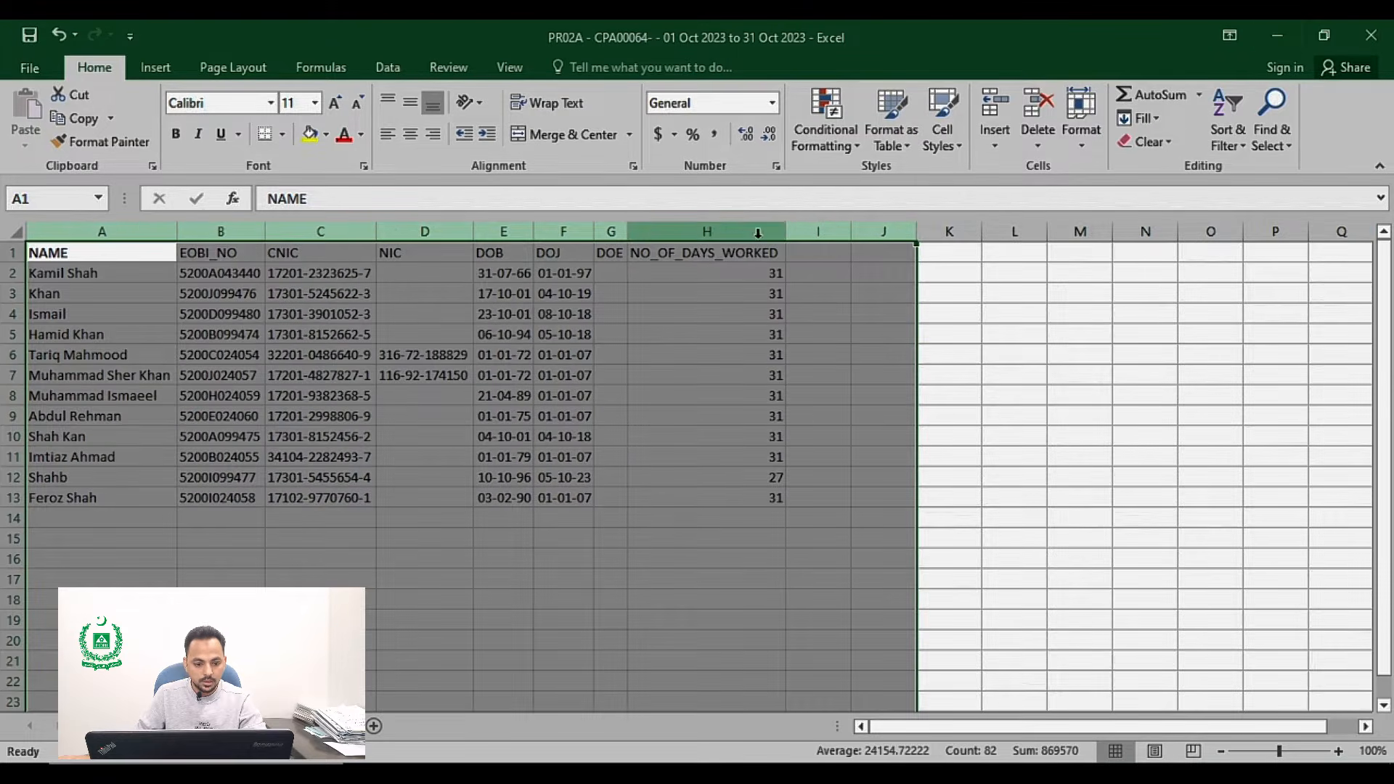
pyautogui.click(1277, 32)
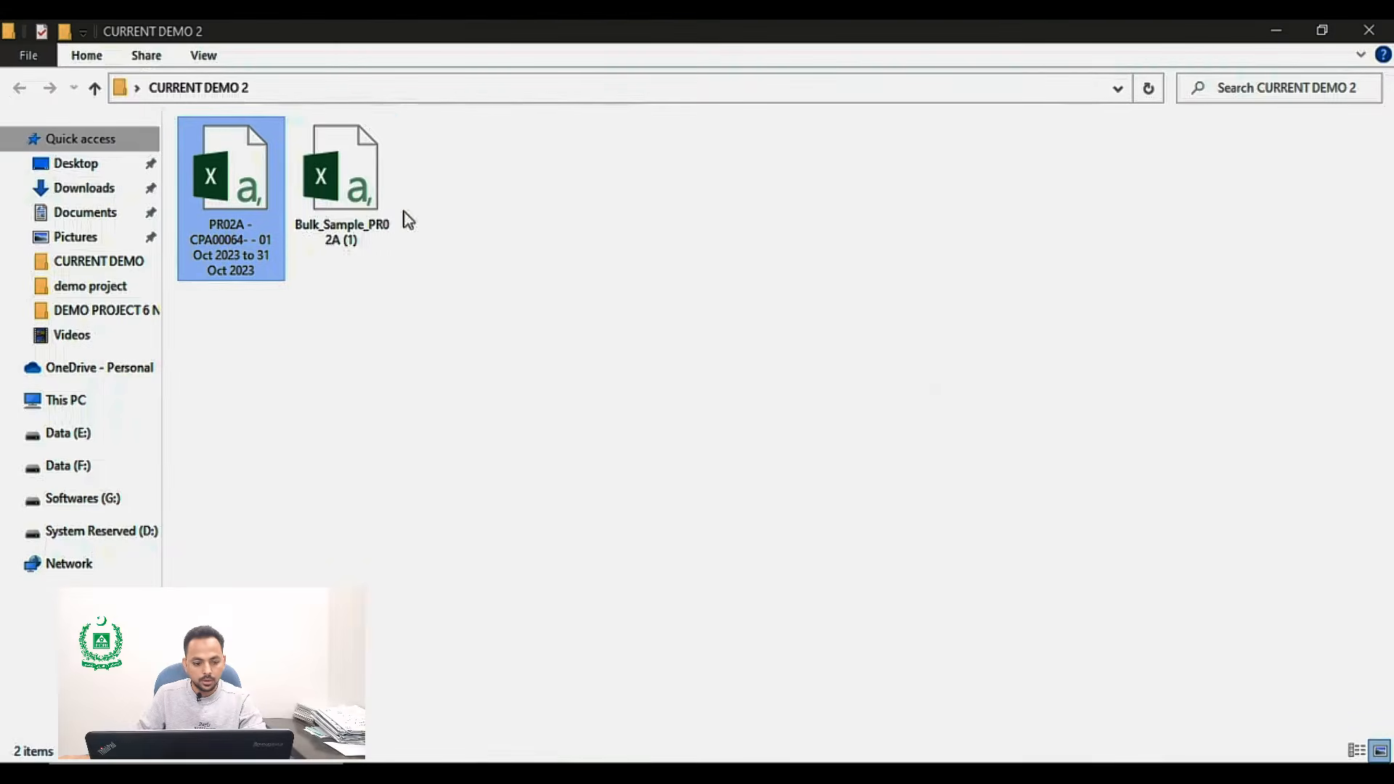
# Step: Open the Bulk_Sample_PR02A (1) workbook, then copy the NAME, EOBI_NO and CNIC data in rows 2–13 of the PR02A sheet
pyautogui.doubleClick(343, 210)
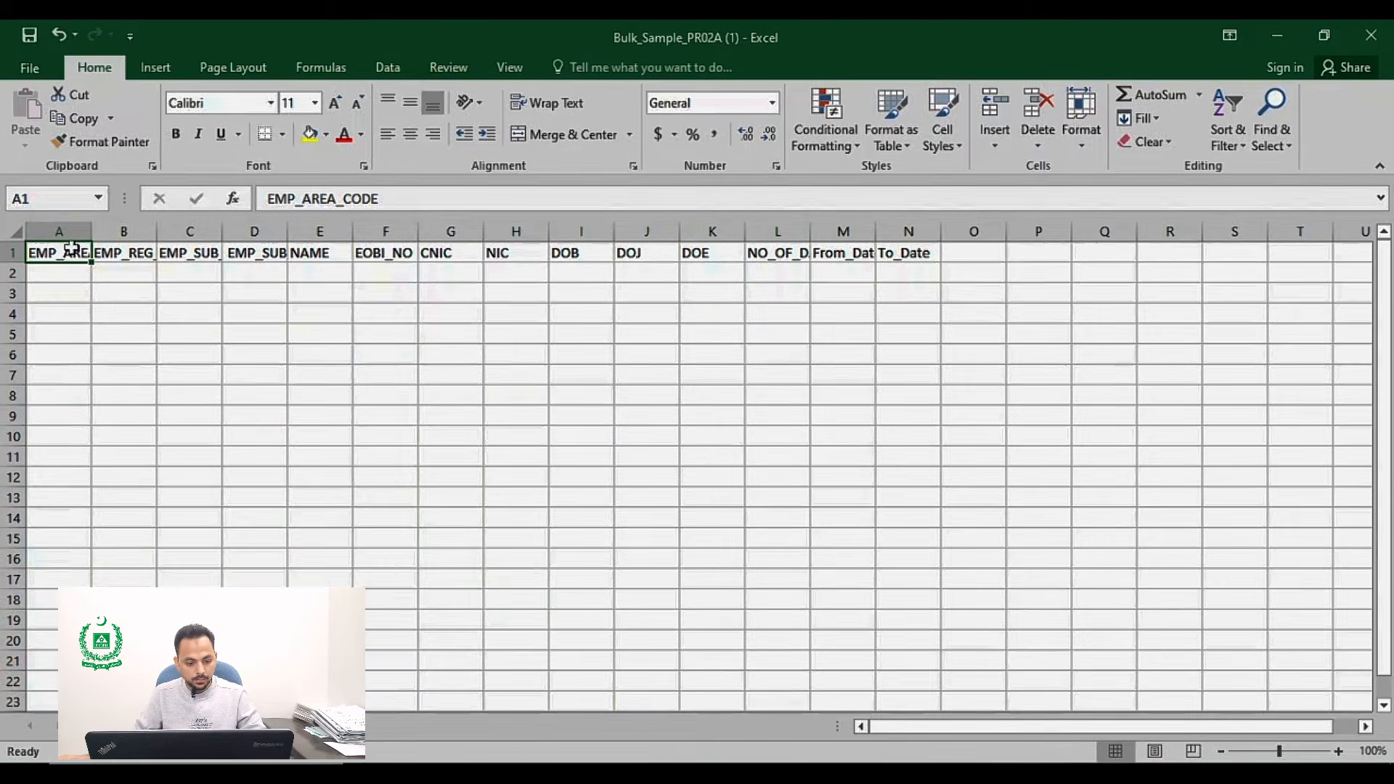
pyautogui.click(838, 774)
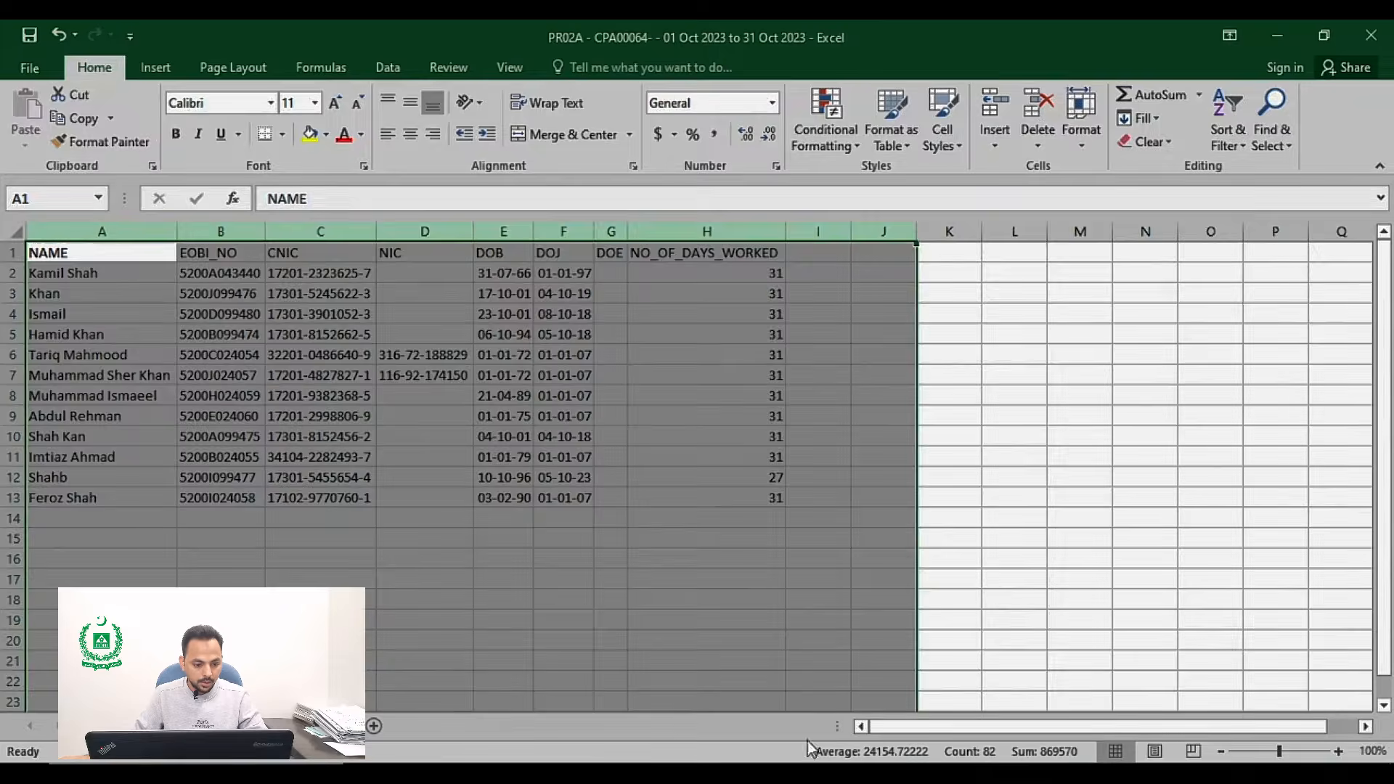
pyautogui.click(250, 392)
pyautogui.moveTo(107, 276); pyautogui.dragTo(374, 499)
pyautogui.hotkey('ctrl', 'c')
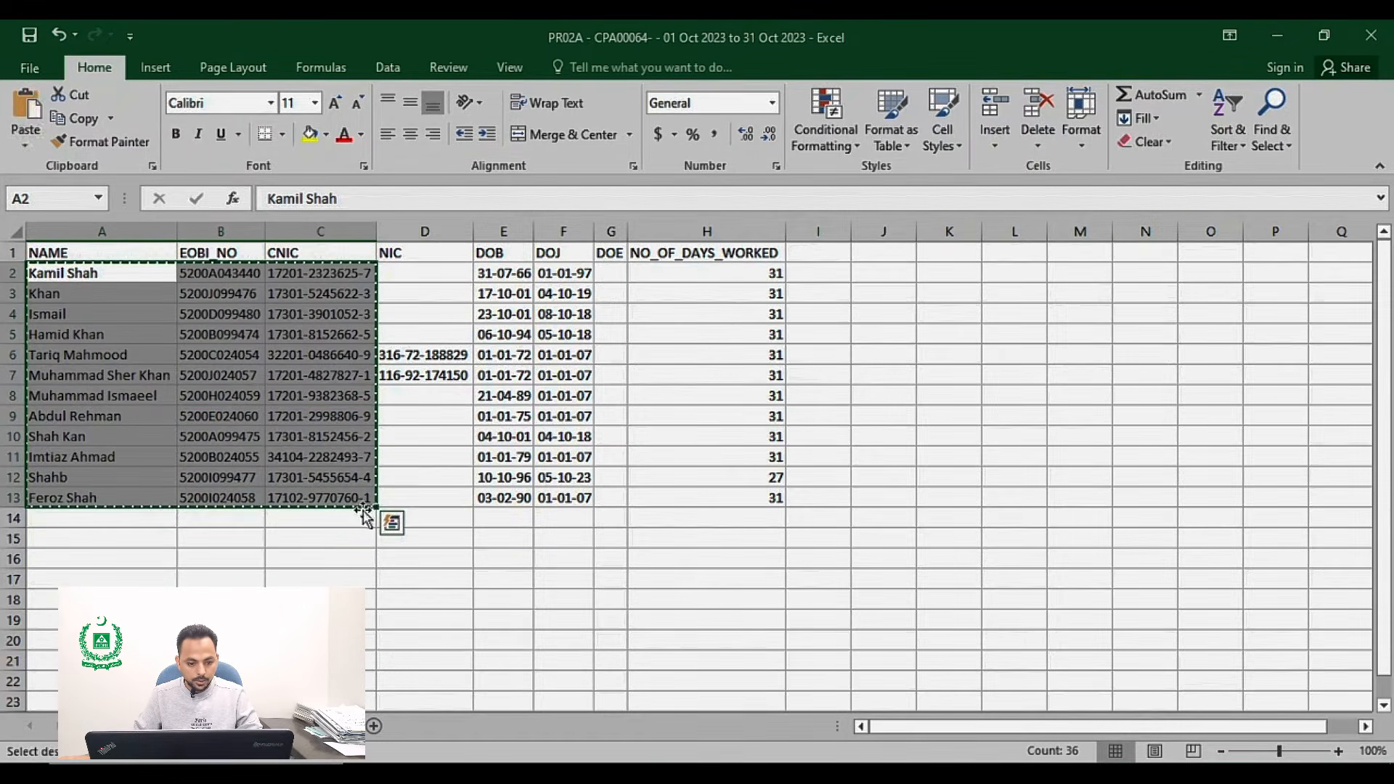
# Step: Paste the copied names, EOBI numbers and CNICs into the bulk sample sheet starting at cell E2
pyautogui.hotkey('alt', 'Tab')
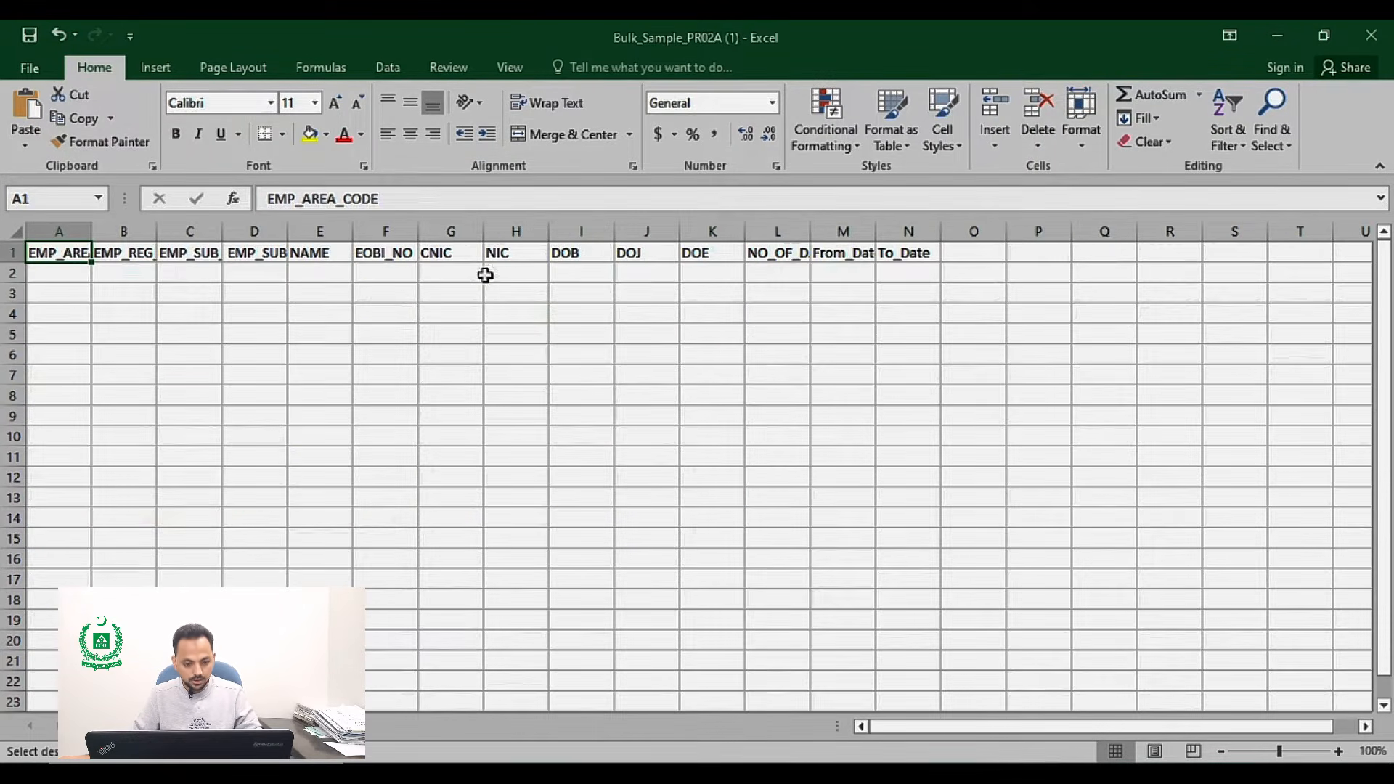
pyautogui.click(332, 273)
pyautogui.hotkey('ctrl', 'v')
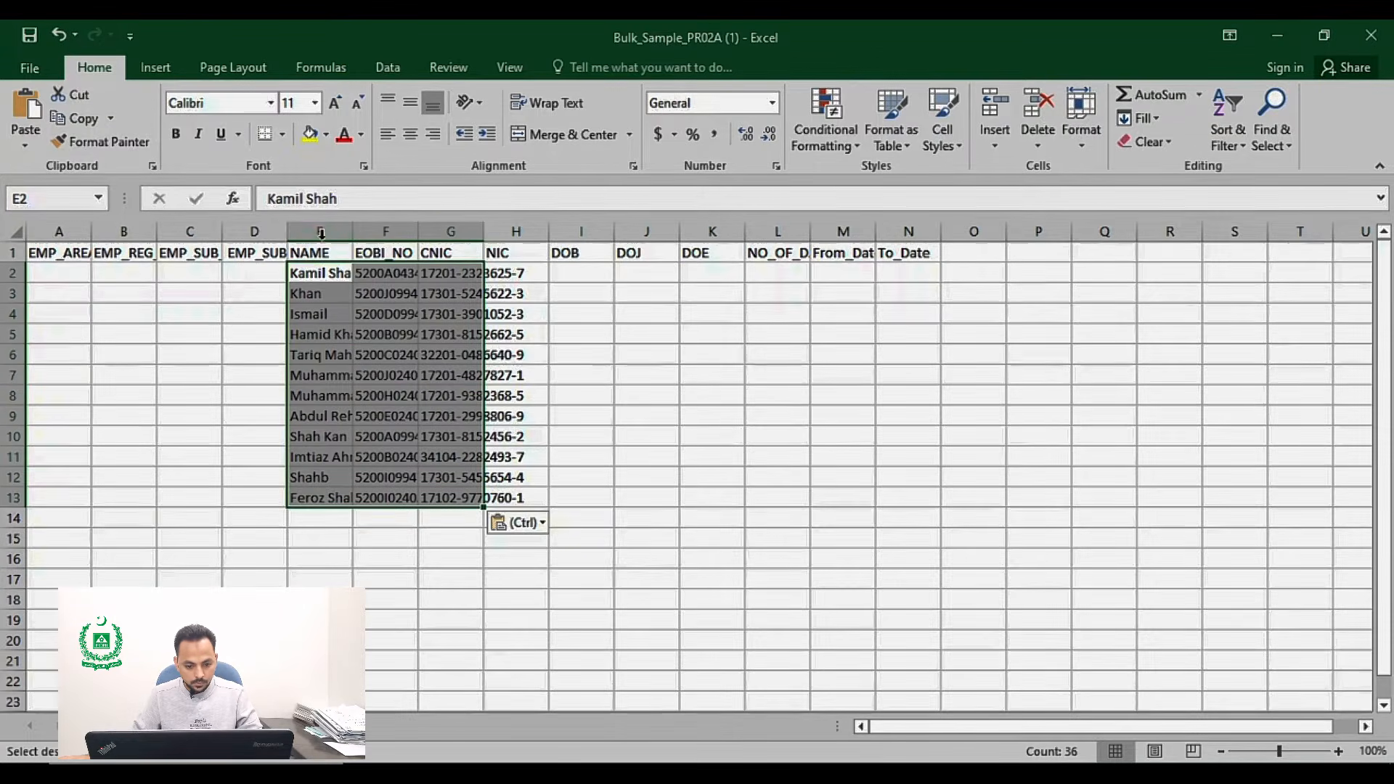
# Step: Autofit the width of columns D through G in the bulk sample sheet
pyautogui.moveTo(254, 231); pyautogui.dragTo(522, 233)
pyautogui.doubleClick(479, 233)
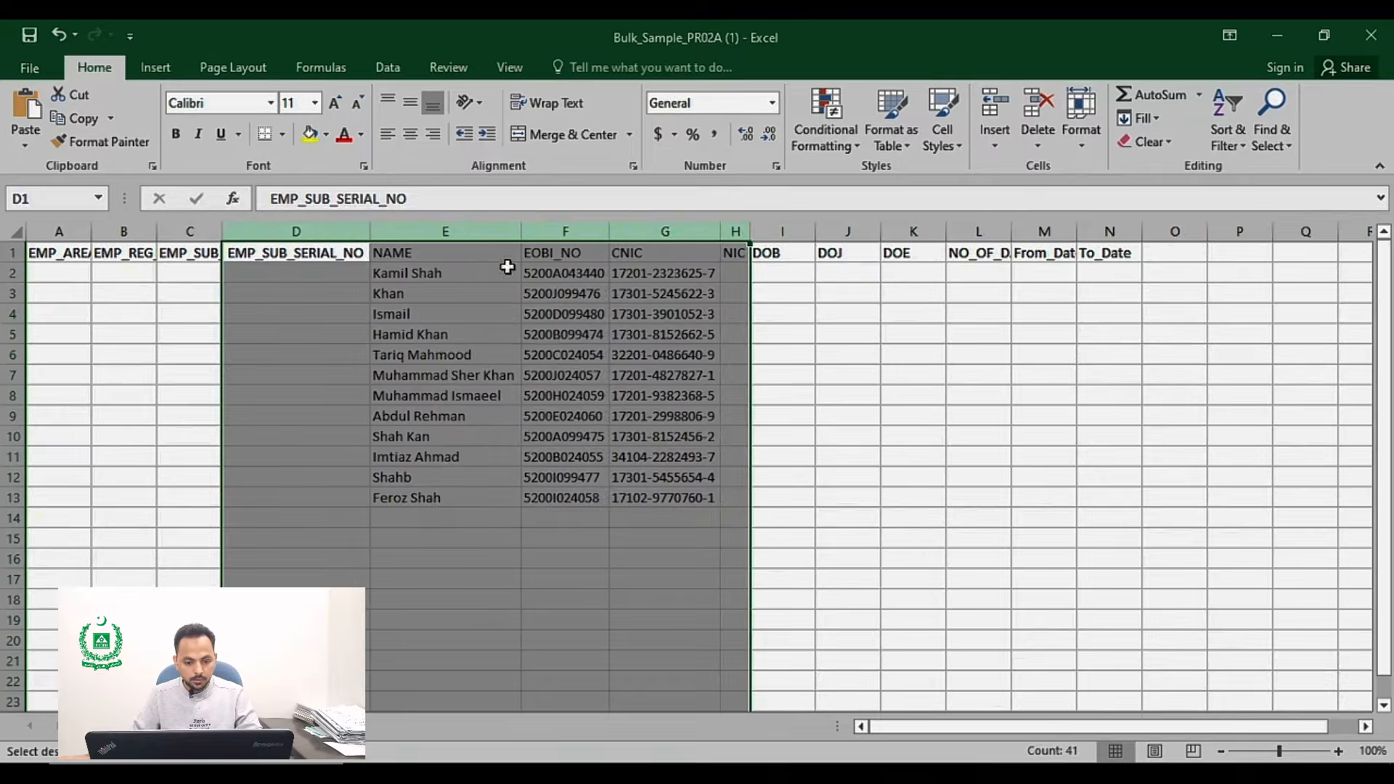
pyautogui.click(554, 338)
# Step: Copy the DOB and DOJ values in rows 2–13 of the PR02A sheet
pyautogui.hotkey('alt', 'Tab')
pyautogui.press('Escape')
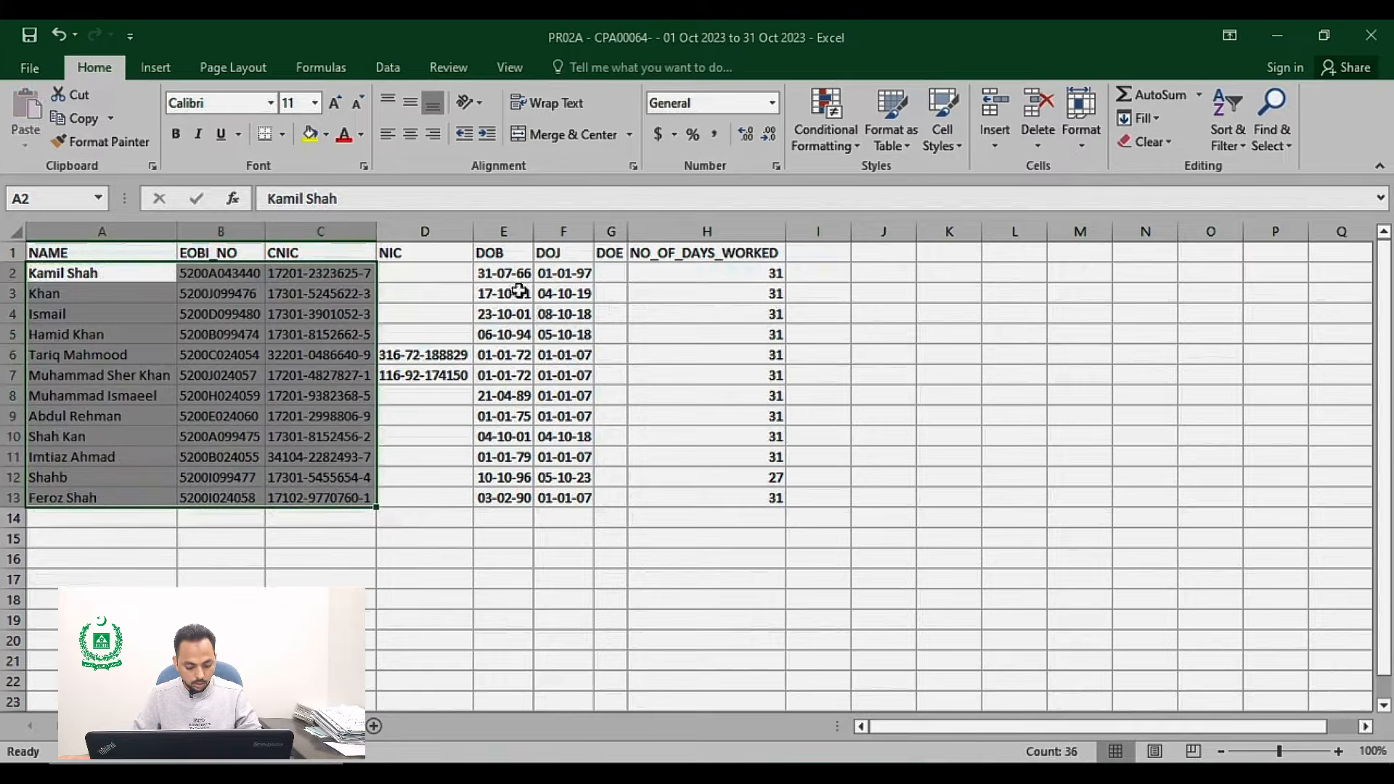
pyautogui.moveTo(503, 274); pyautogui.dragTo(582, 498)
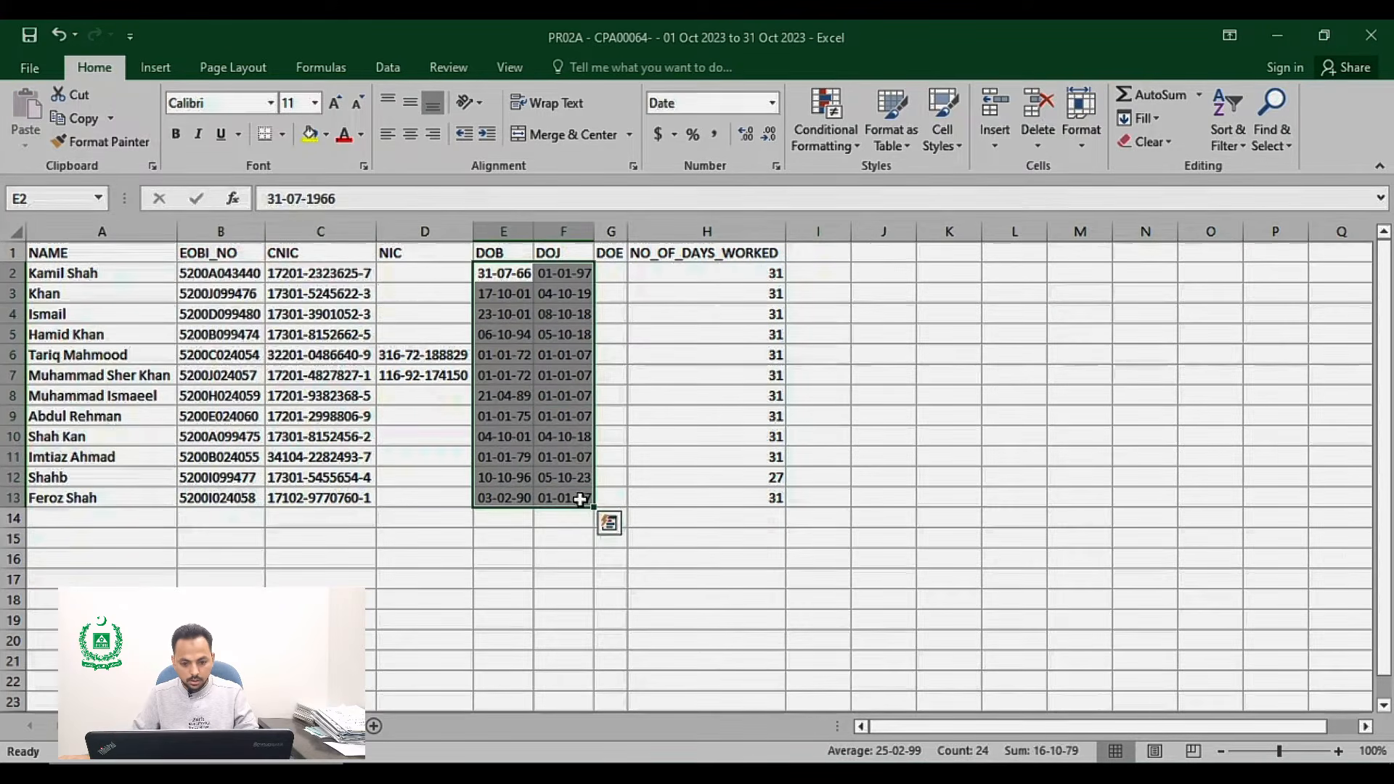
pyautogui.hotkey('ctrl', 'c')
# Step: Paste the DOB and DOJ values into the bulk sample sheet starting at cell I2
pyautogui.hotkey('alt', 'Tab')
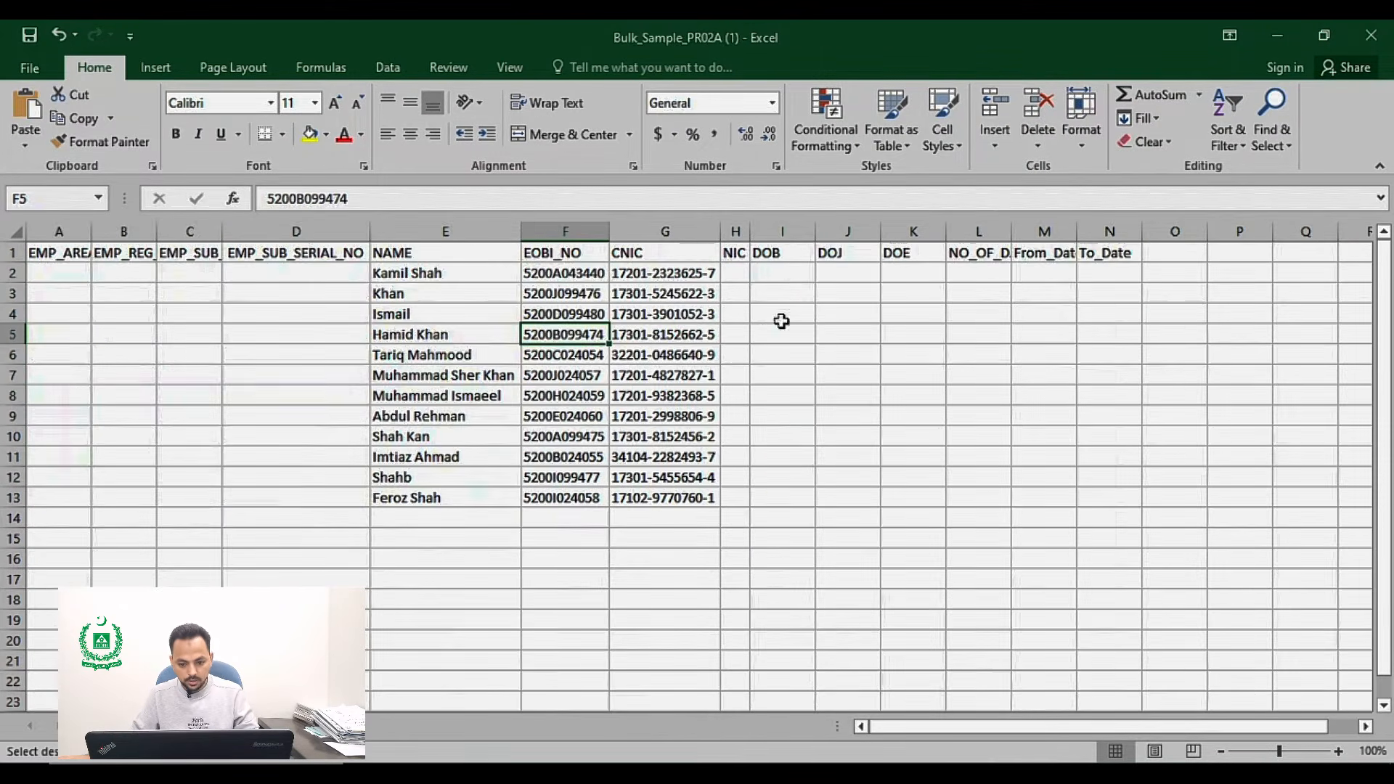
pyautogui.click(792, 271)
pyautogui.hotkey('ctrl', 'v')
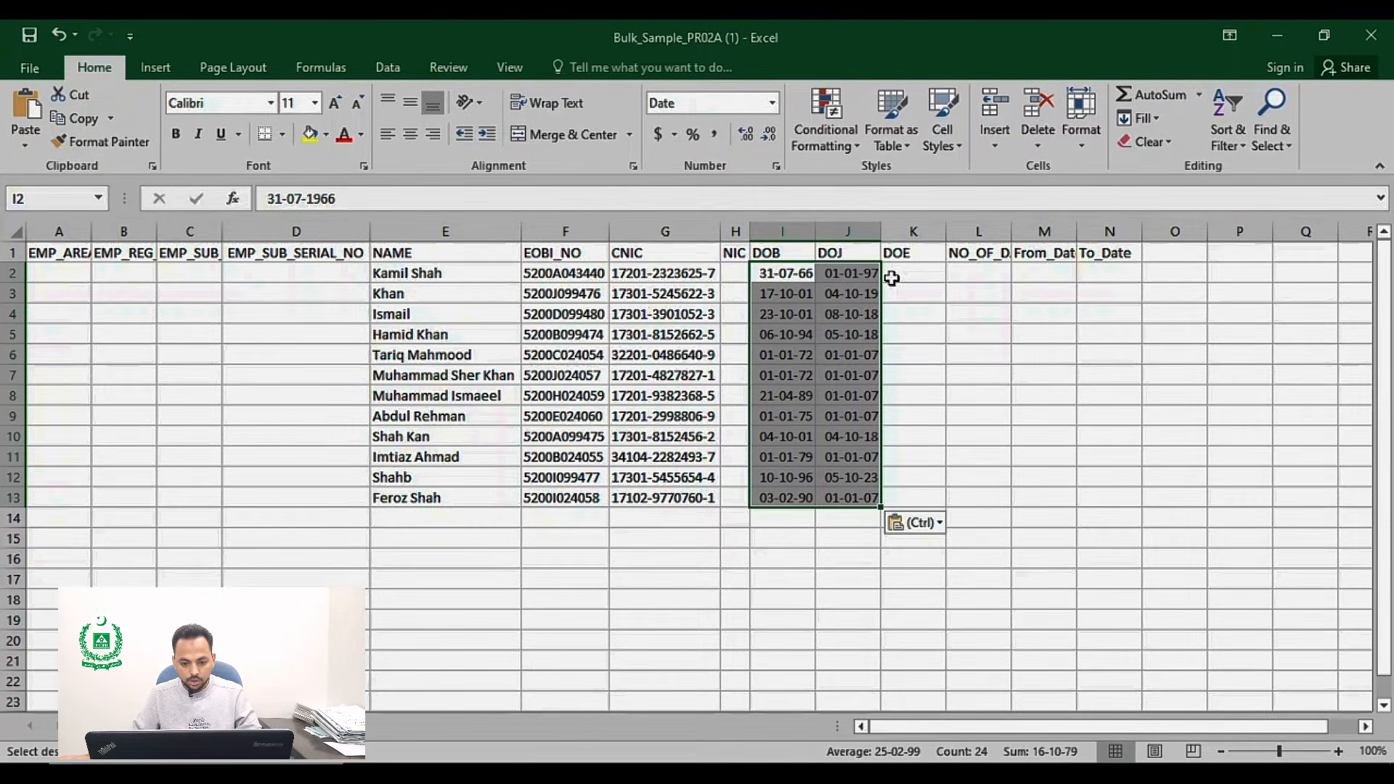
pyautogui.click(897, 278)
pyautogui.hotkey('alt', 'Tab')
pyautogui.hotkey('alt', 'Tab')
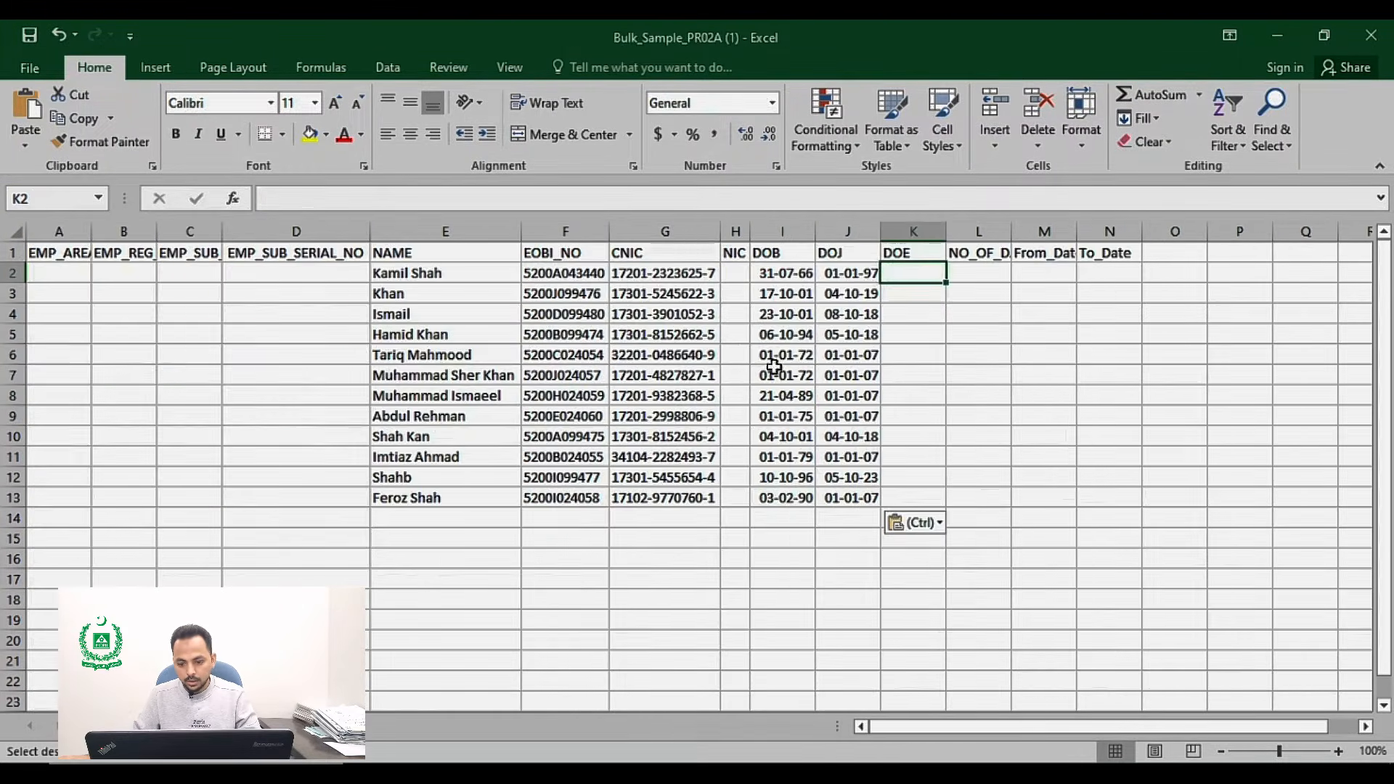
# Step: Widen the NO_OF_DAYS_WORKED column to fit its header and enter 31 in L2
pyautogui.click(976, 275)
pyautogui.doubleClick(1012, 231)
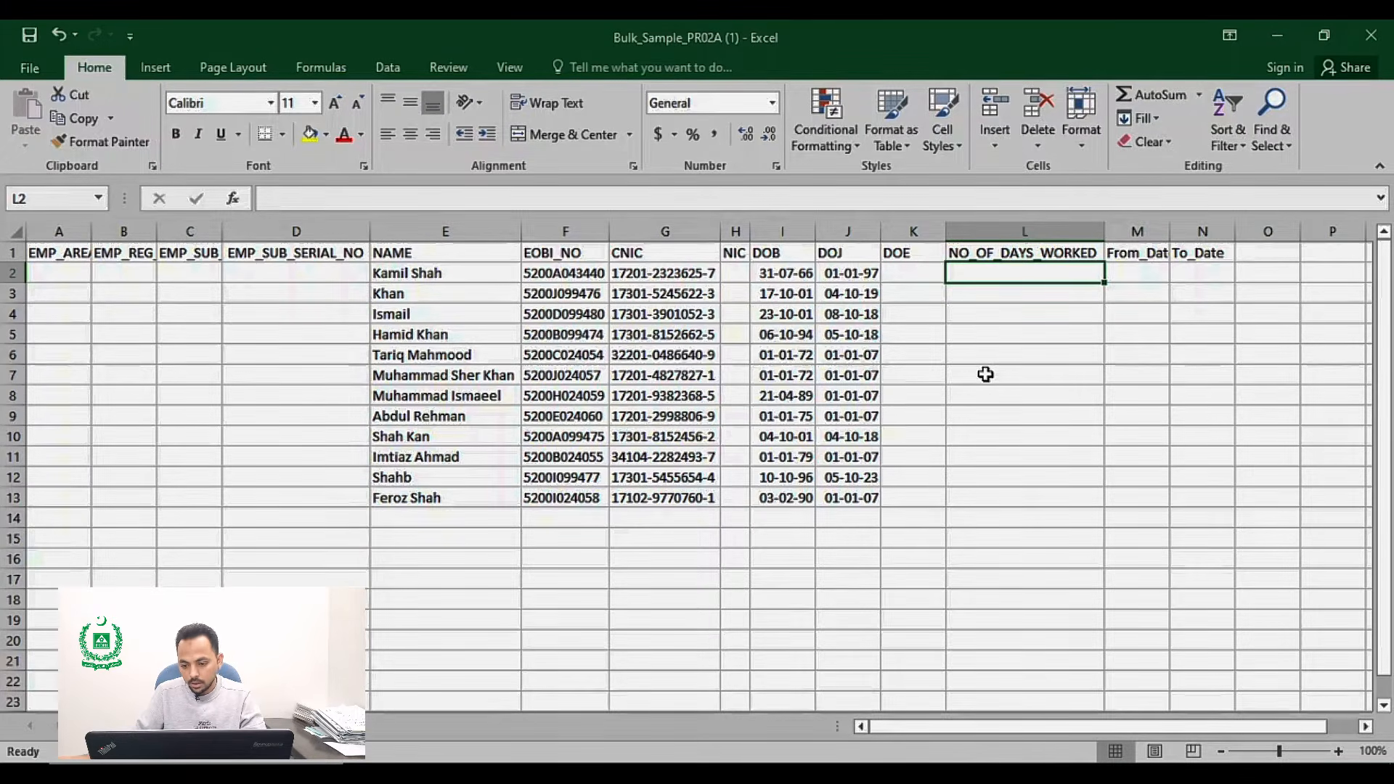
pyautogui.write('31')
pyautogui.press('Return')
# Step: Fill the value 31 down the NO_OF_DAYS_WORKED column to row 13
pyautogui.click(1062, 274)
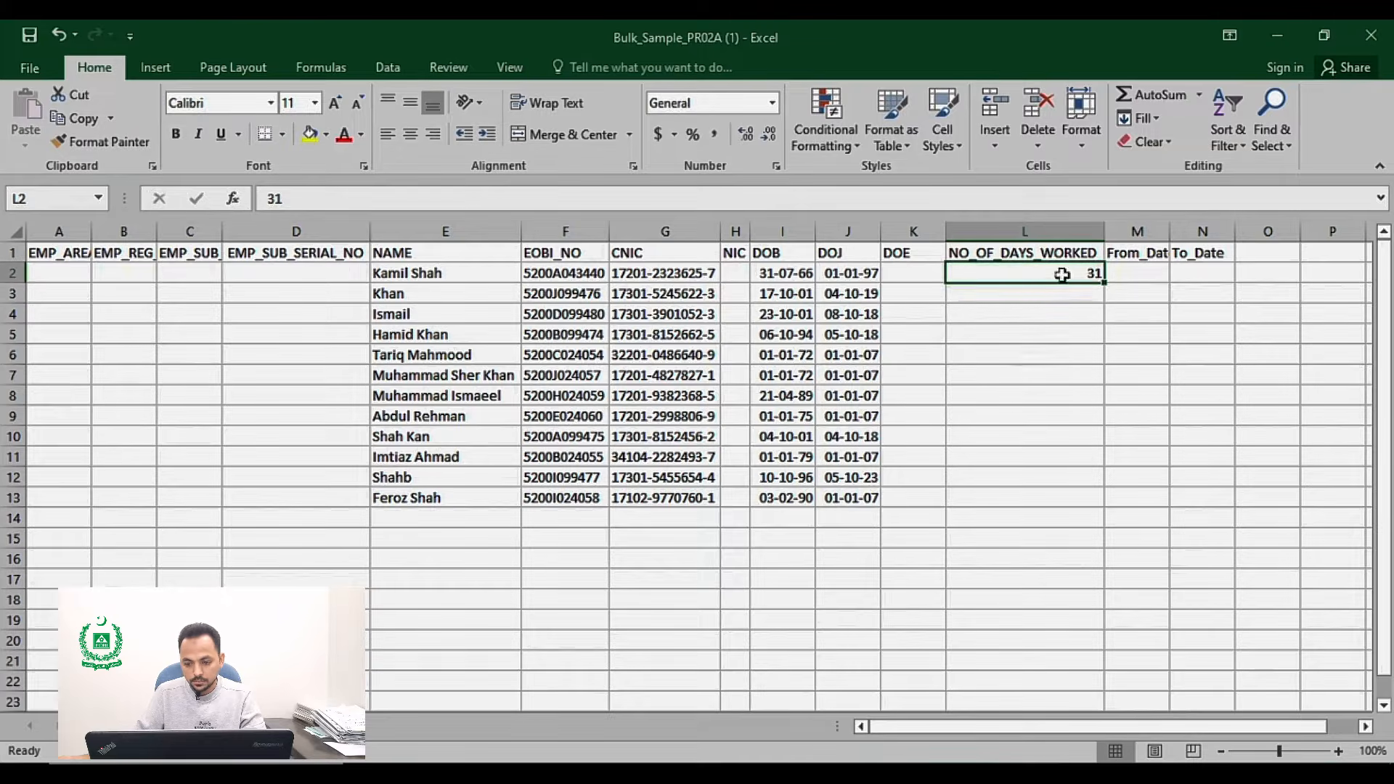
pyautogui.doubleClick(1103, 282)
pyautogui.click(1052, 433)
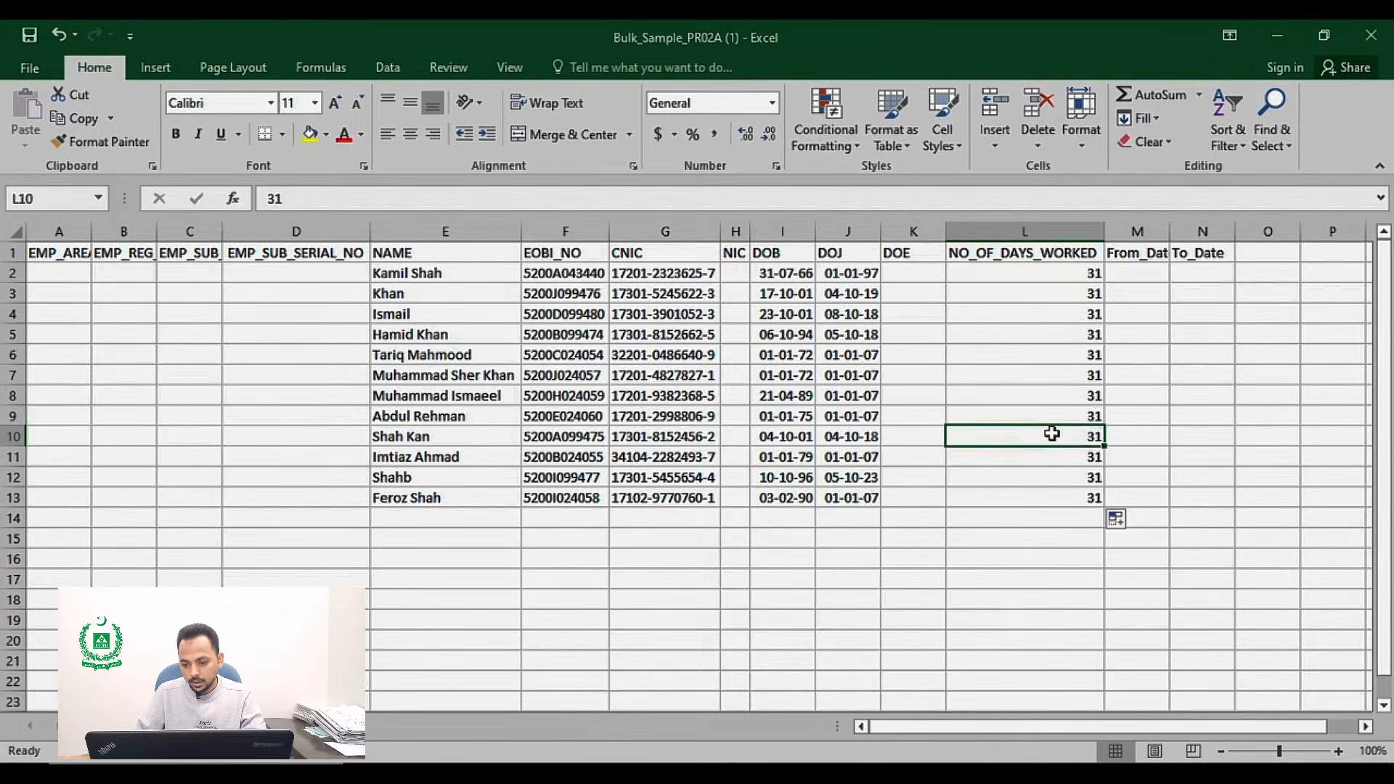
# Step: Widen the From_Date column so its header fits, then select cell N2 under To_Date
pyautogui.click(1134, 274)
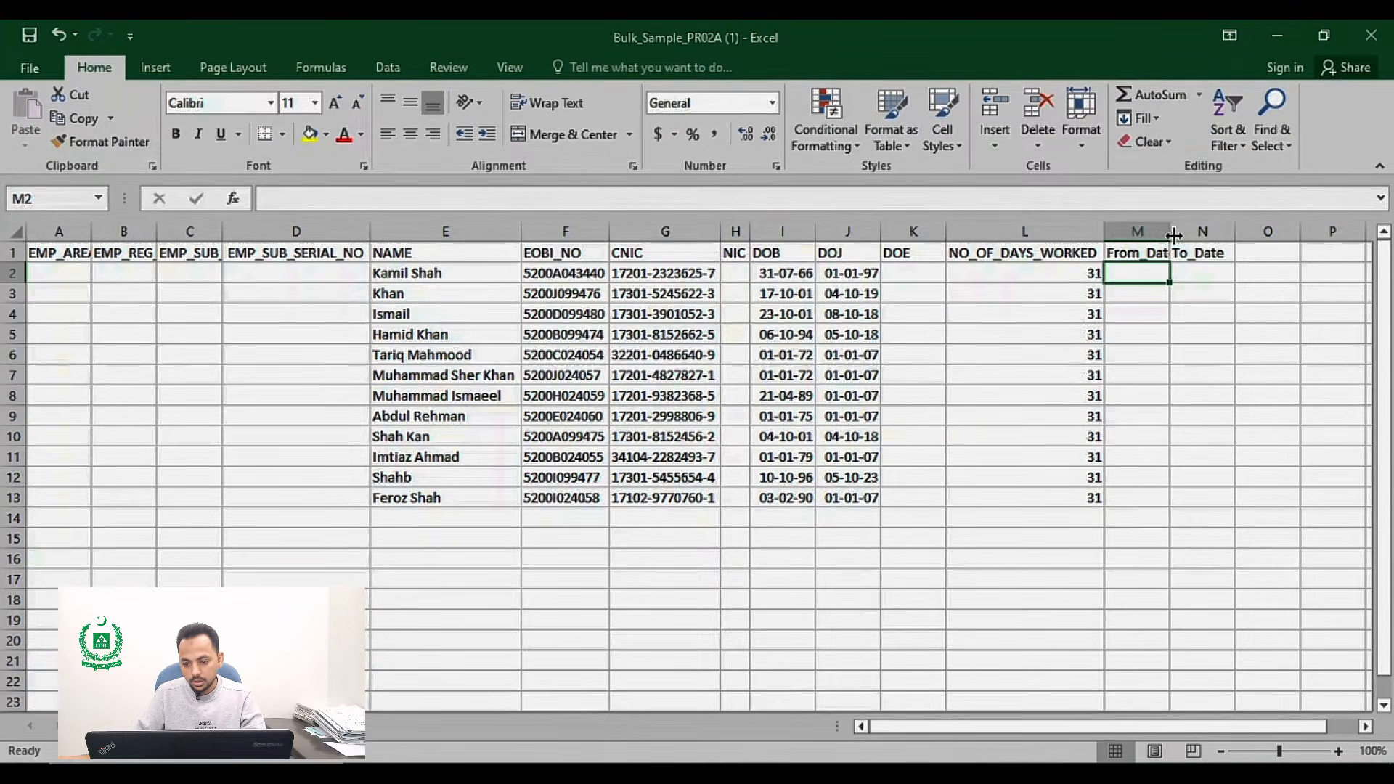
pyautogui.moveTo(1174, 235); pyautogui.dragTo(1267, 233)
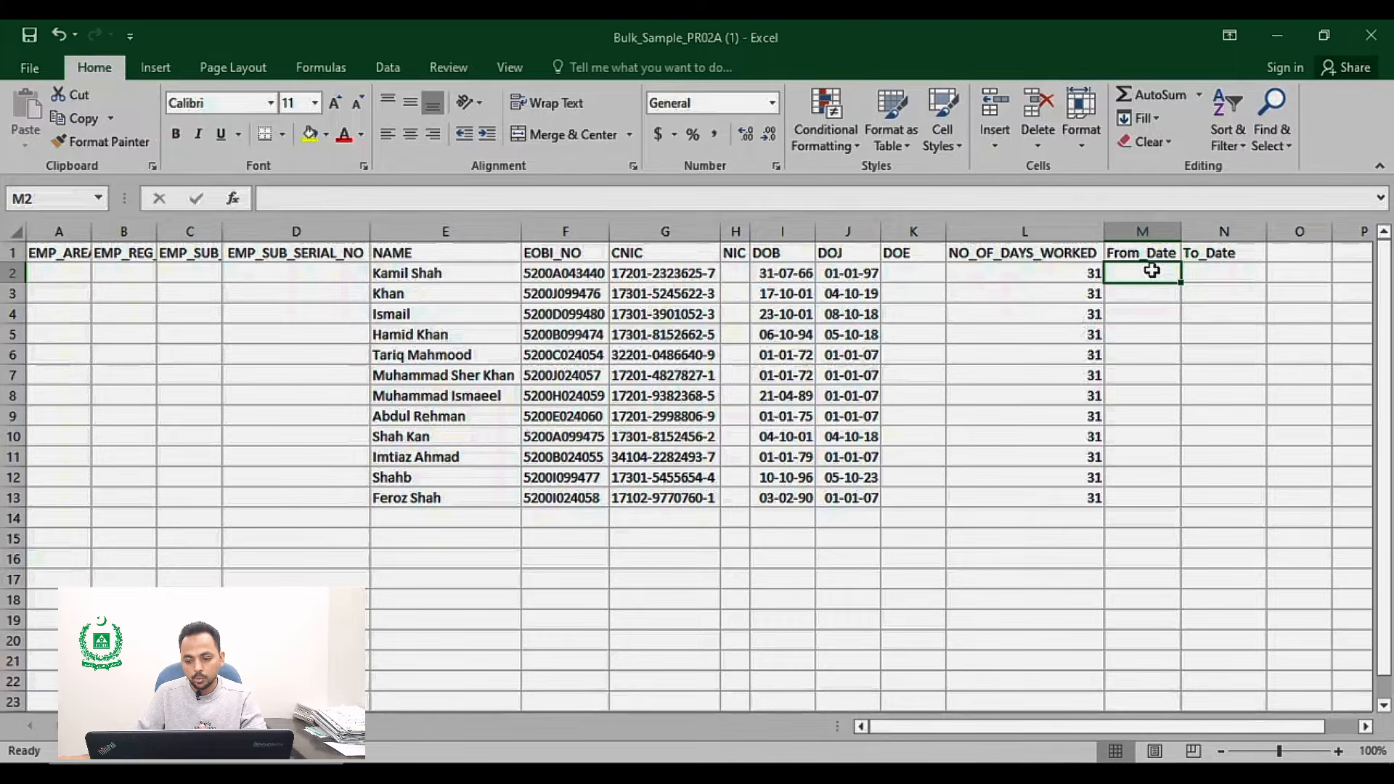
pyautogui.click(1206, 269)
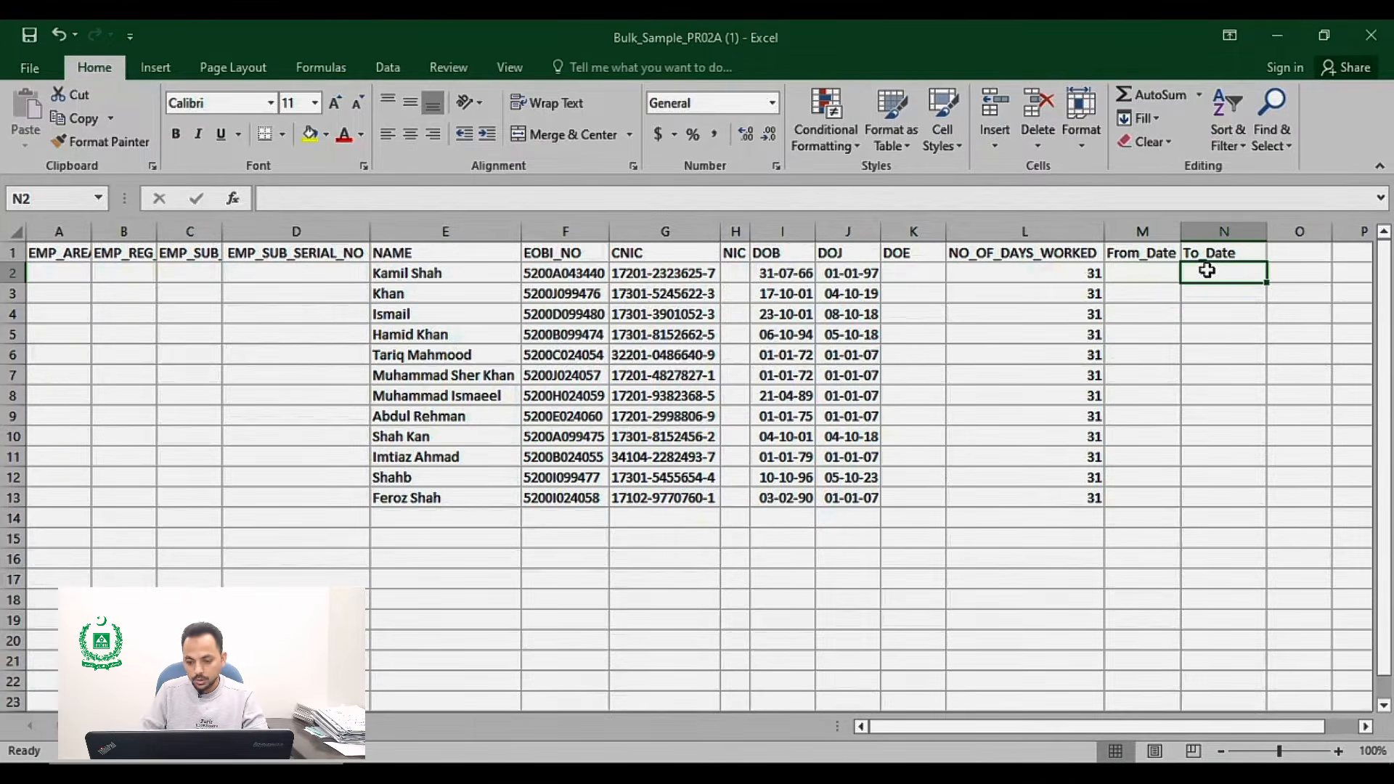
# Step: Enter 1 OCT 23 as the From_Date in cell M2
pyautogui.click(1168, 273)
pyautogui.write('1')
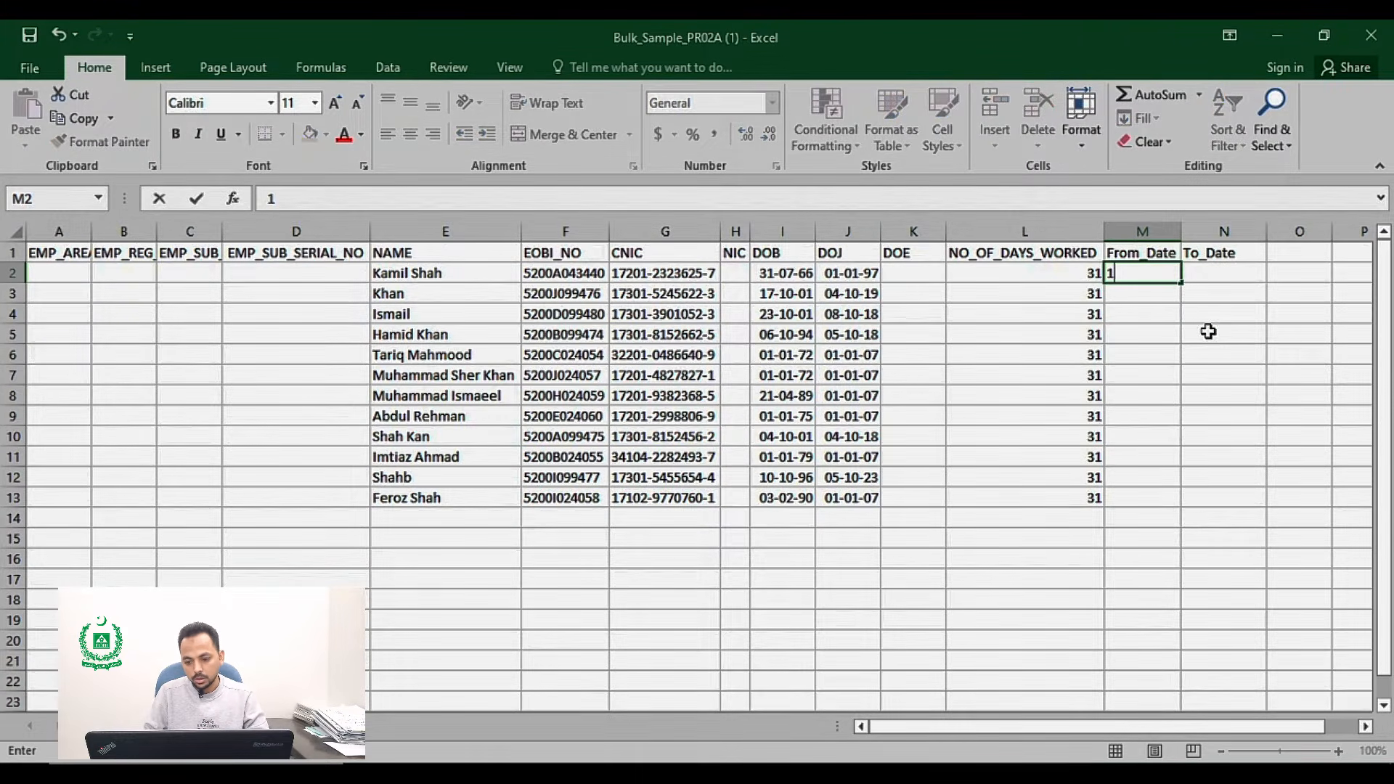
pyautogui.write(' OCT 23')
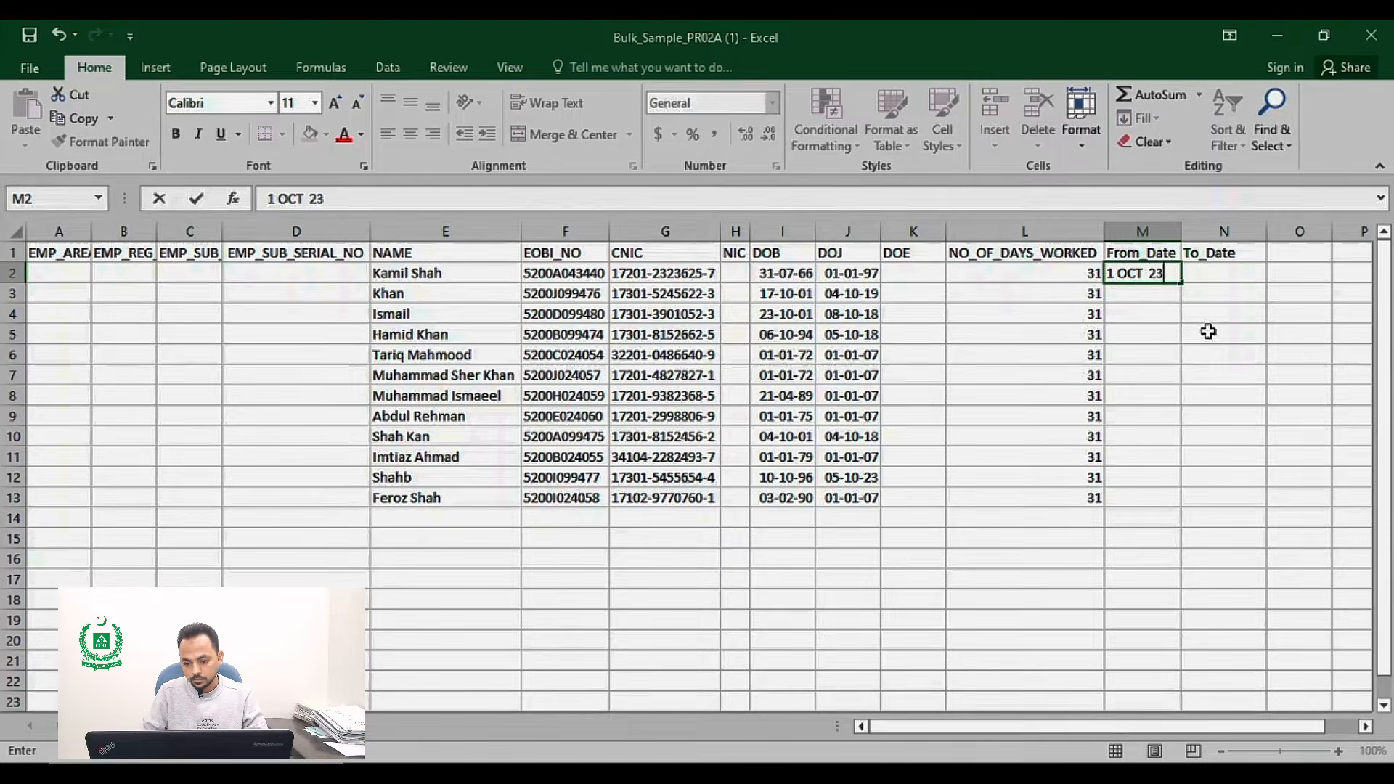
pyautogui.press('Return')
# Step: Enter 31 OCT 23 as the To_Date in cell N2
pyautogui.scroll(-8, 1207, 331)
pyautogui.press('Up')
pyautogui.press('Up')
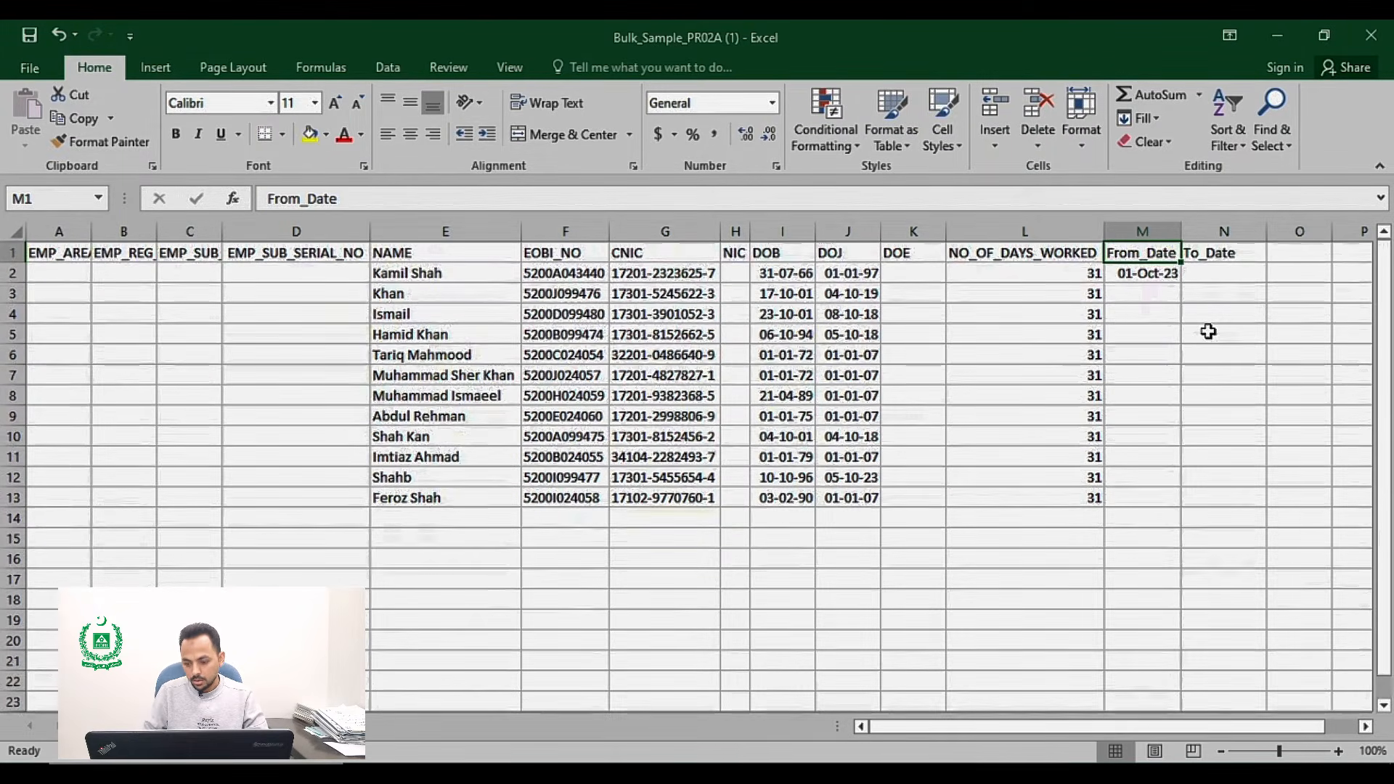
pyautogui.press('Right')
pyautogui.press('Down')
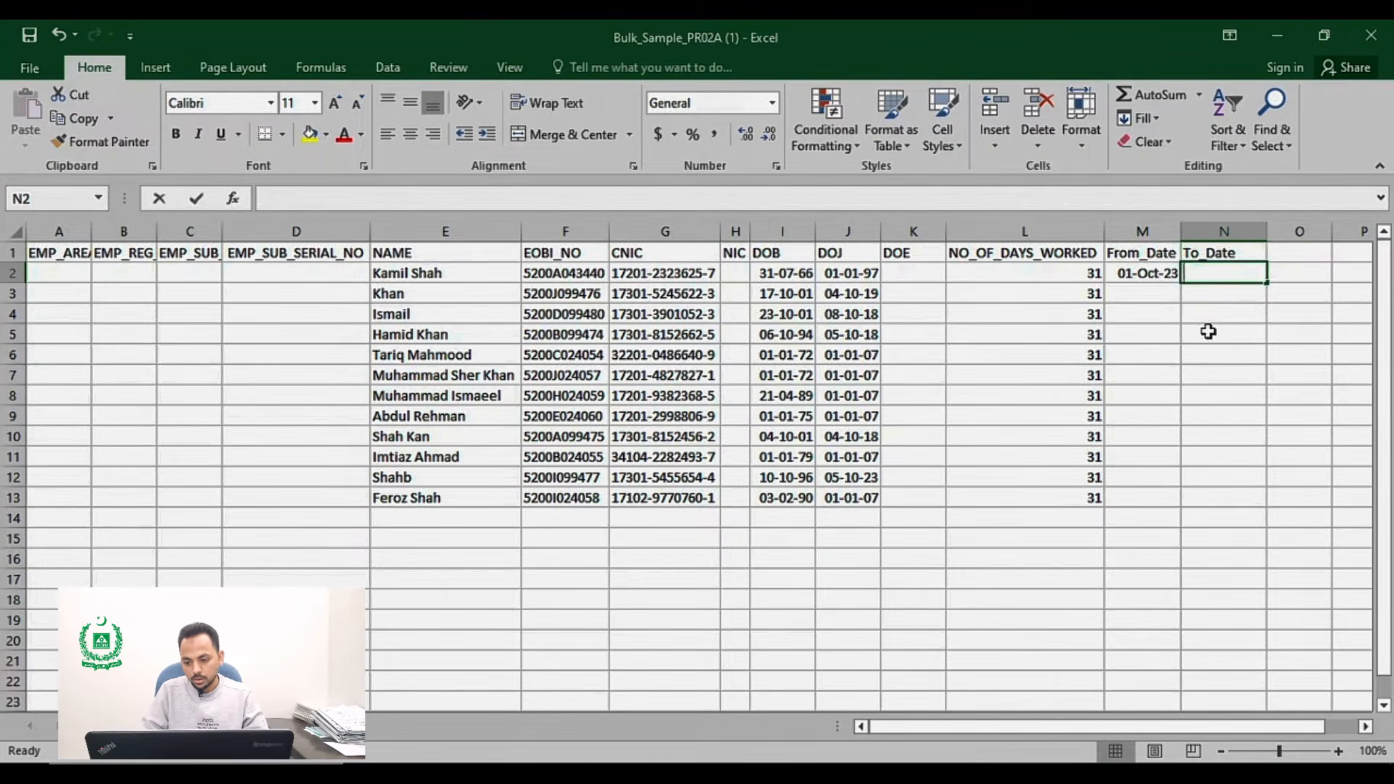
pyautogui.write('31 OC')
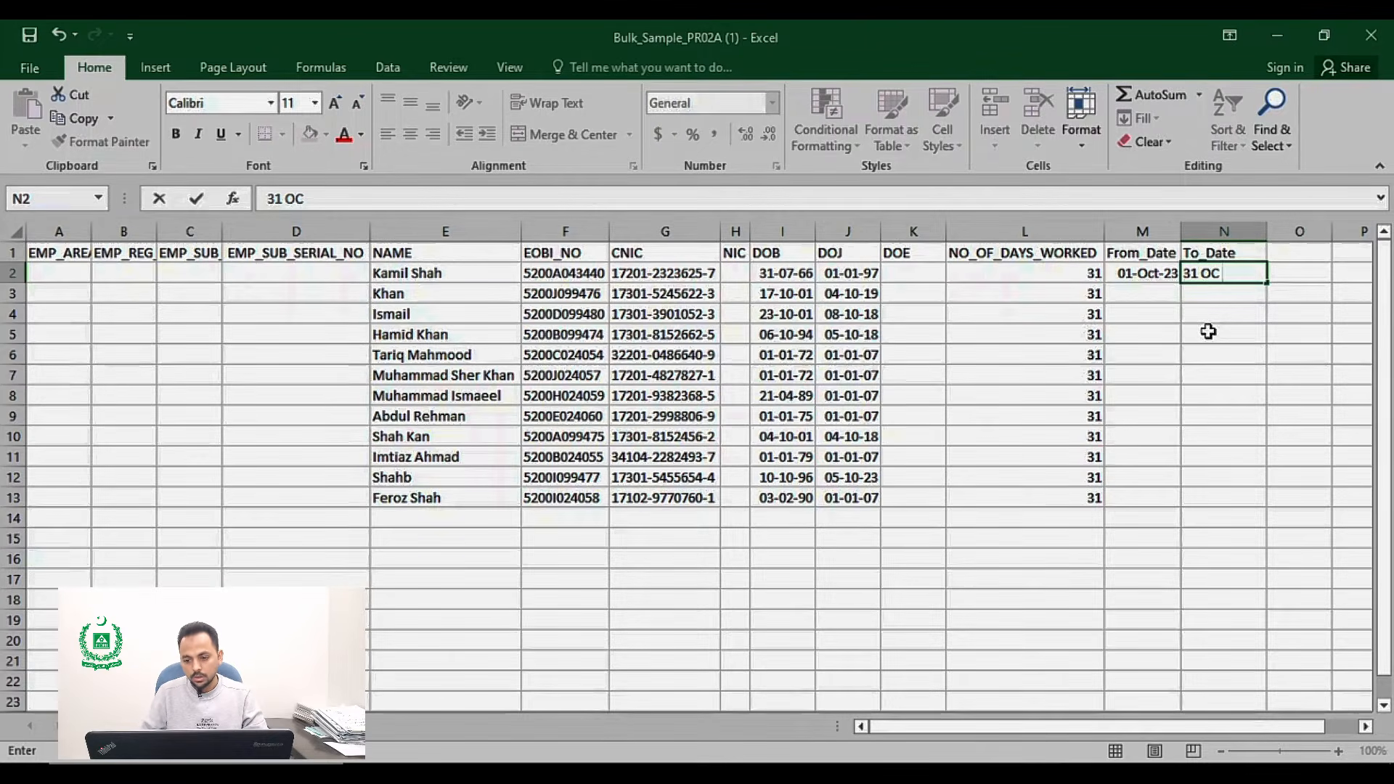
pyautogui.write('T 23')
pyautogui.press('Return')
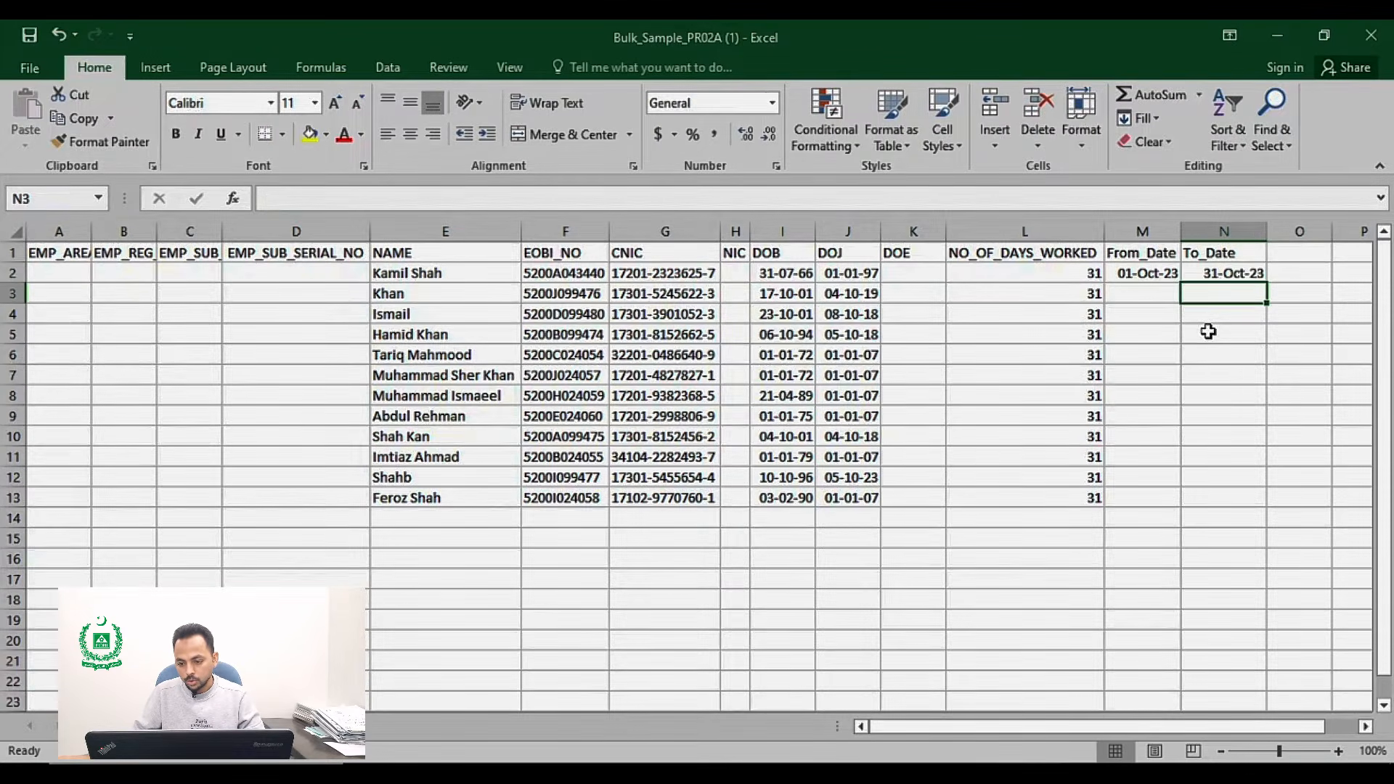
# Step: Fill the From_Date and To_Date values down to row 13
pyautogui.moveTo(1149, 274); pyautogui.dragTo(1238, 273)
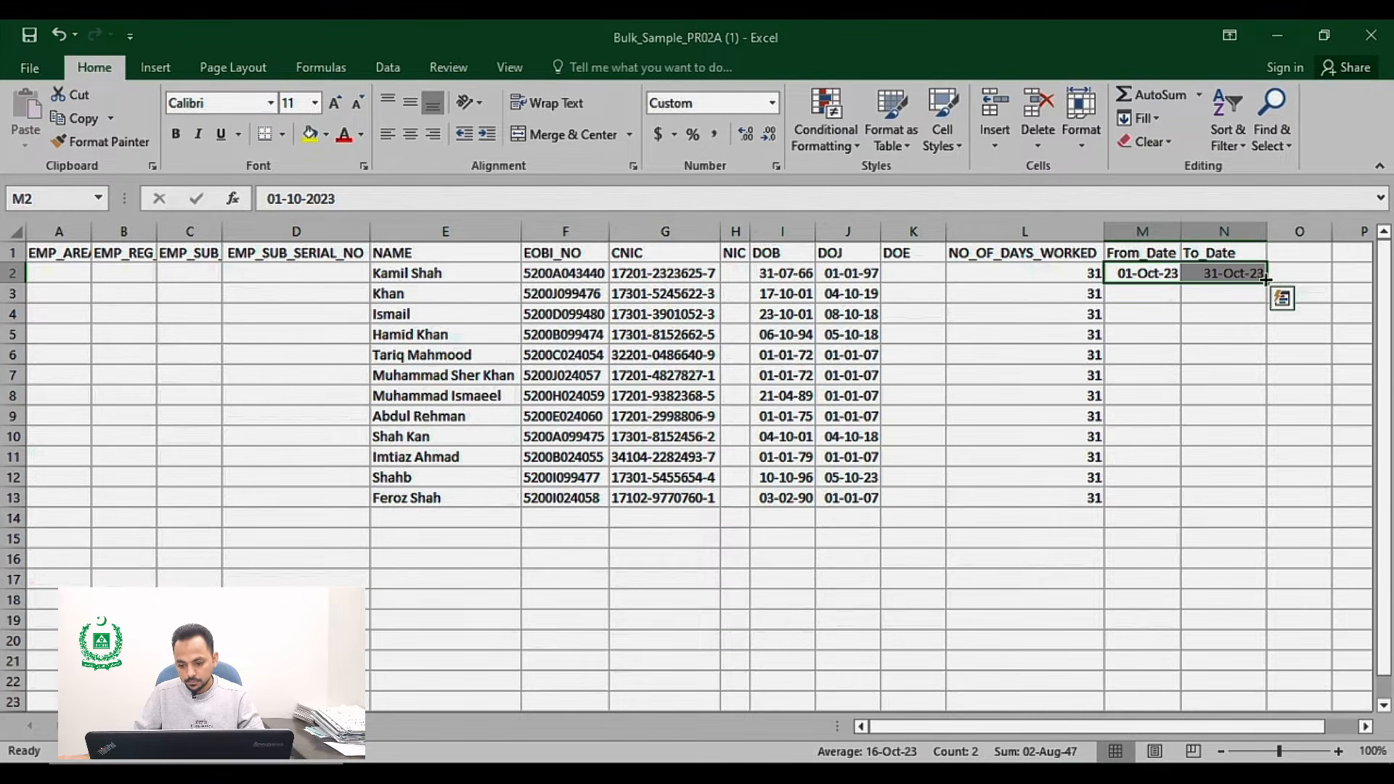
pyautogui.doubleClick(1267, 285)
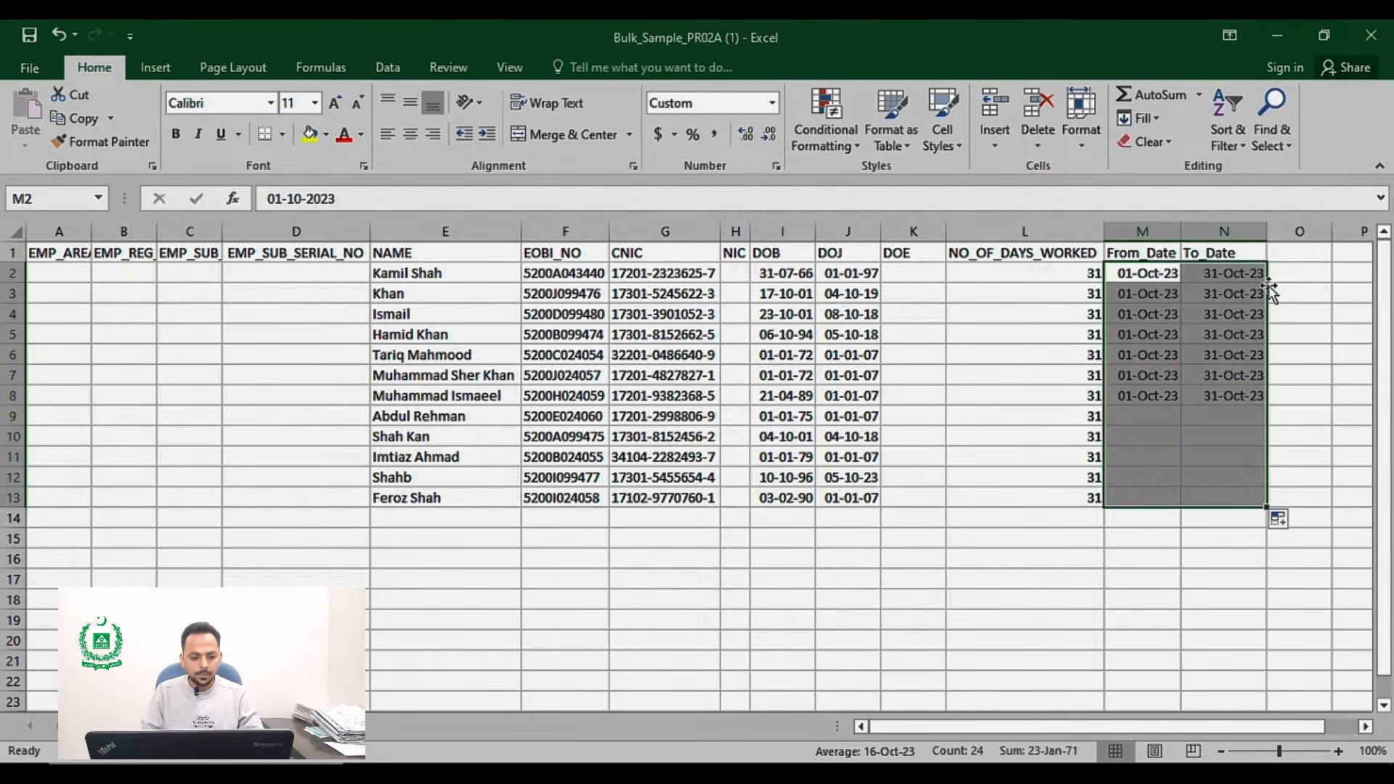
pyautogui.click(1006, 423)
# Step: Widen the EMP_AREA_CODE column so its header fits
pyautogui.press('Left')
pyautogui.press('Left')
pyautogui.press('Left')
pyautogui.press('Left')
pyautogui.press('Left')
pyautogui.press('Left')
pyautogui.press('Left')
pyautogui.press('Left')
pyautogui.press('Left')
pyautogui.press('Left')
pyautogui.press('Left')
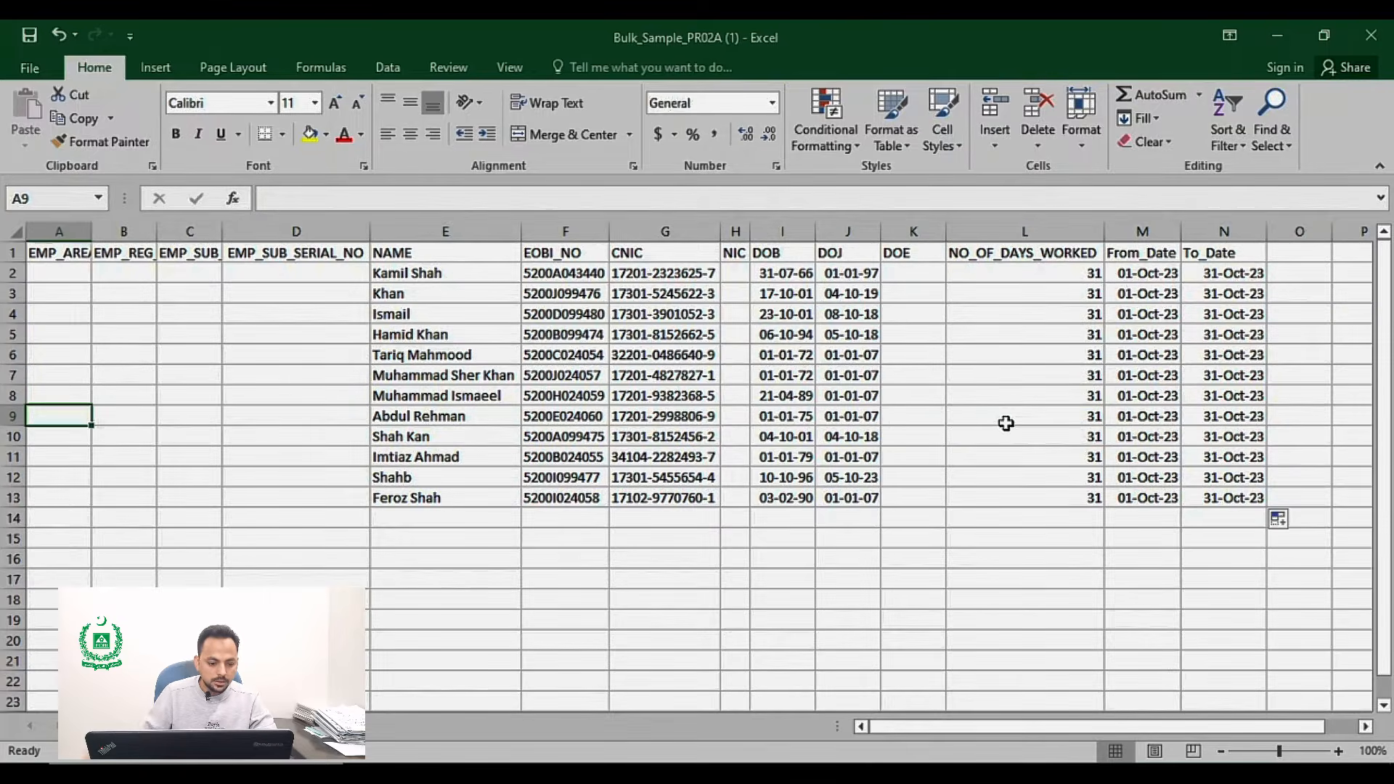
pyautogui.press('Up')
pyautogui.press('Up')
pyautogui.press('Up')
pyautogui.press('Up')
pyautogui.press('Up')
pyautogui.press('Up')
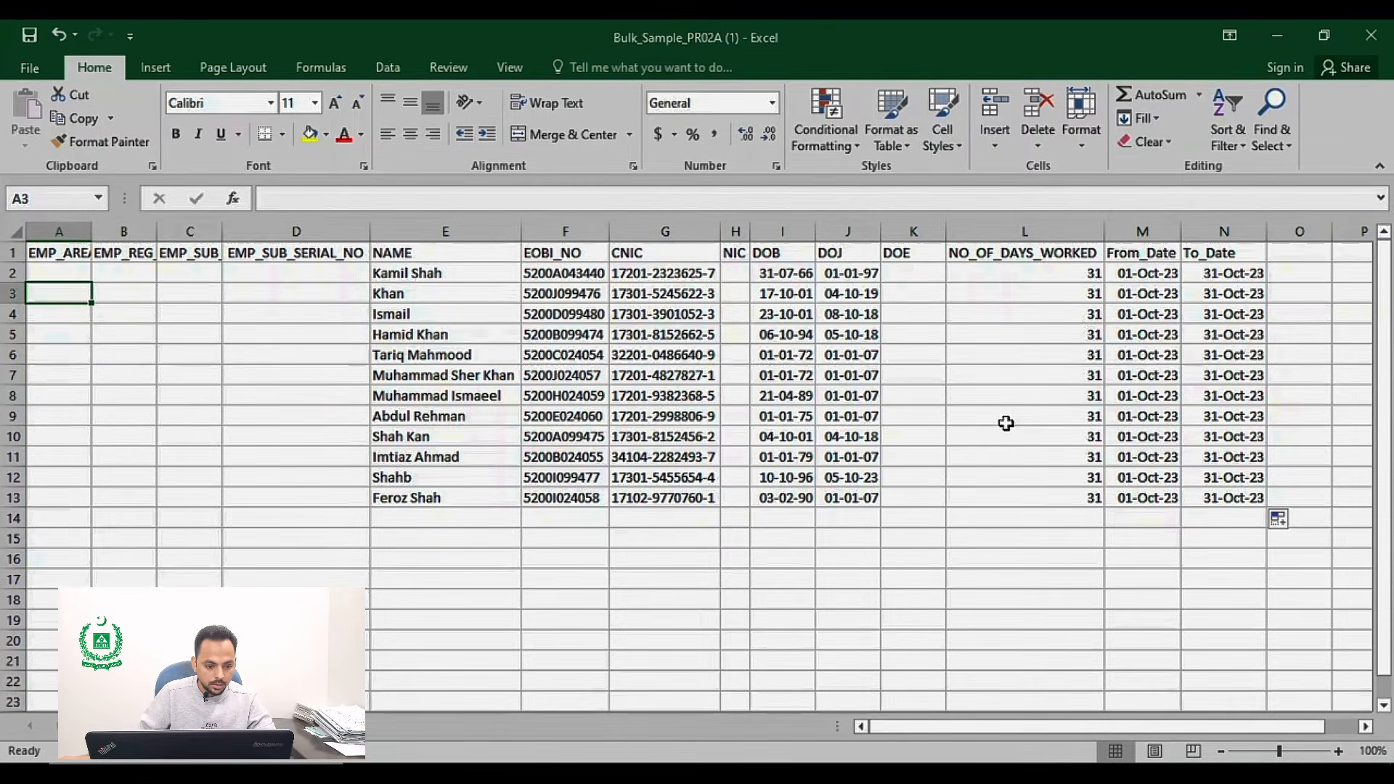
pyautogui.doubleClick(92, 231)
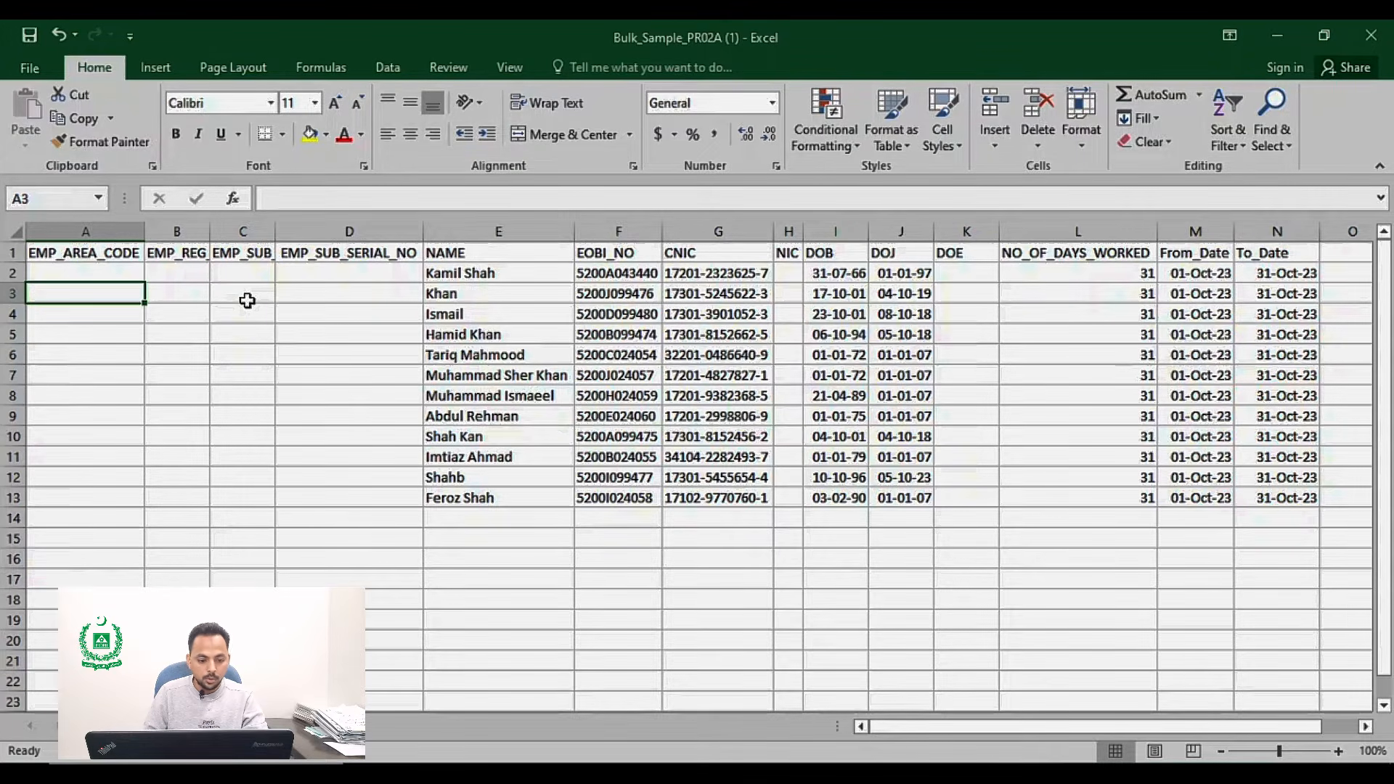
# Step: Enter CPA as the EMP_AREA_CODE in A2 and 64 as EMP_REG in B2
pyautogui.press('Up')
pyautogui.press('Up')
pyautogui.press('Down')
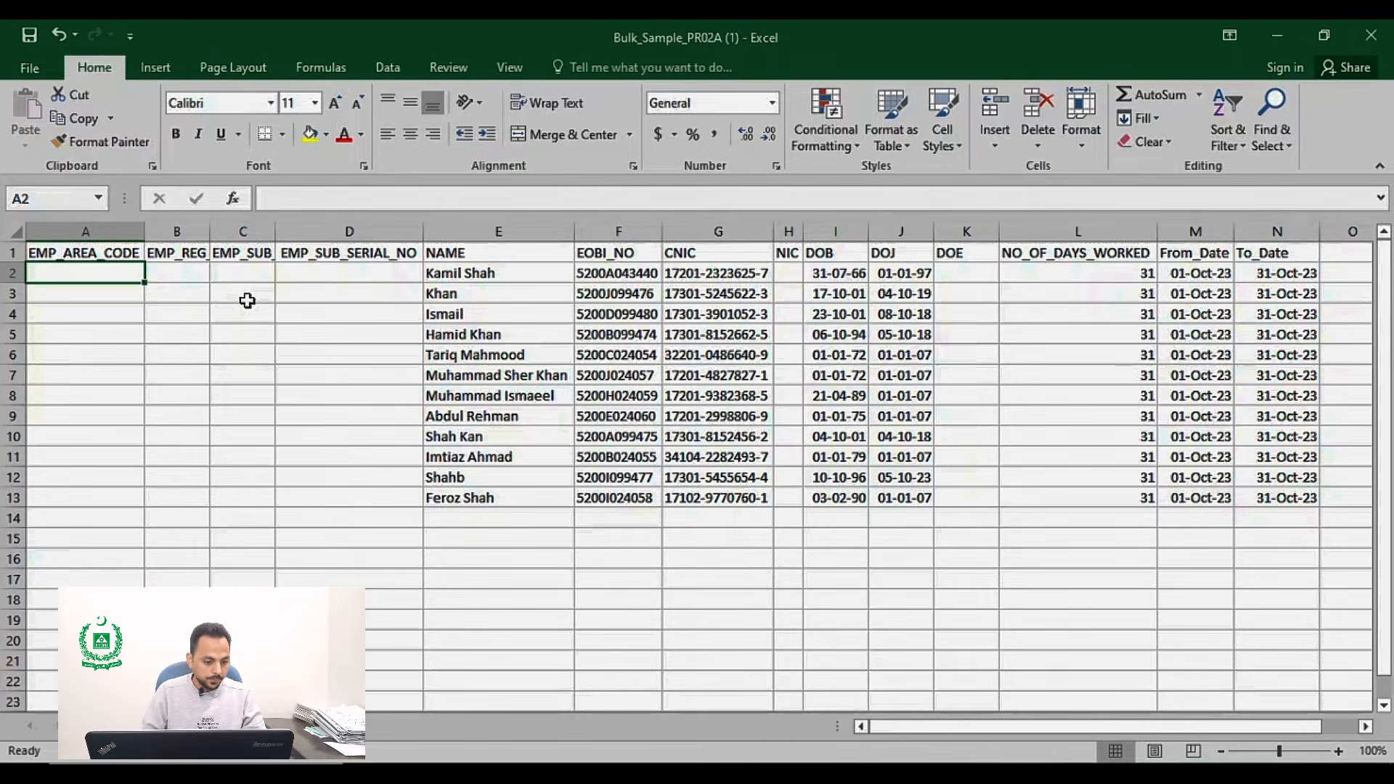
pyautogui.write('CPA')
pyautogui.press('Tab')
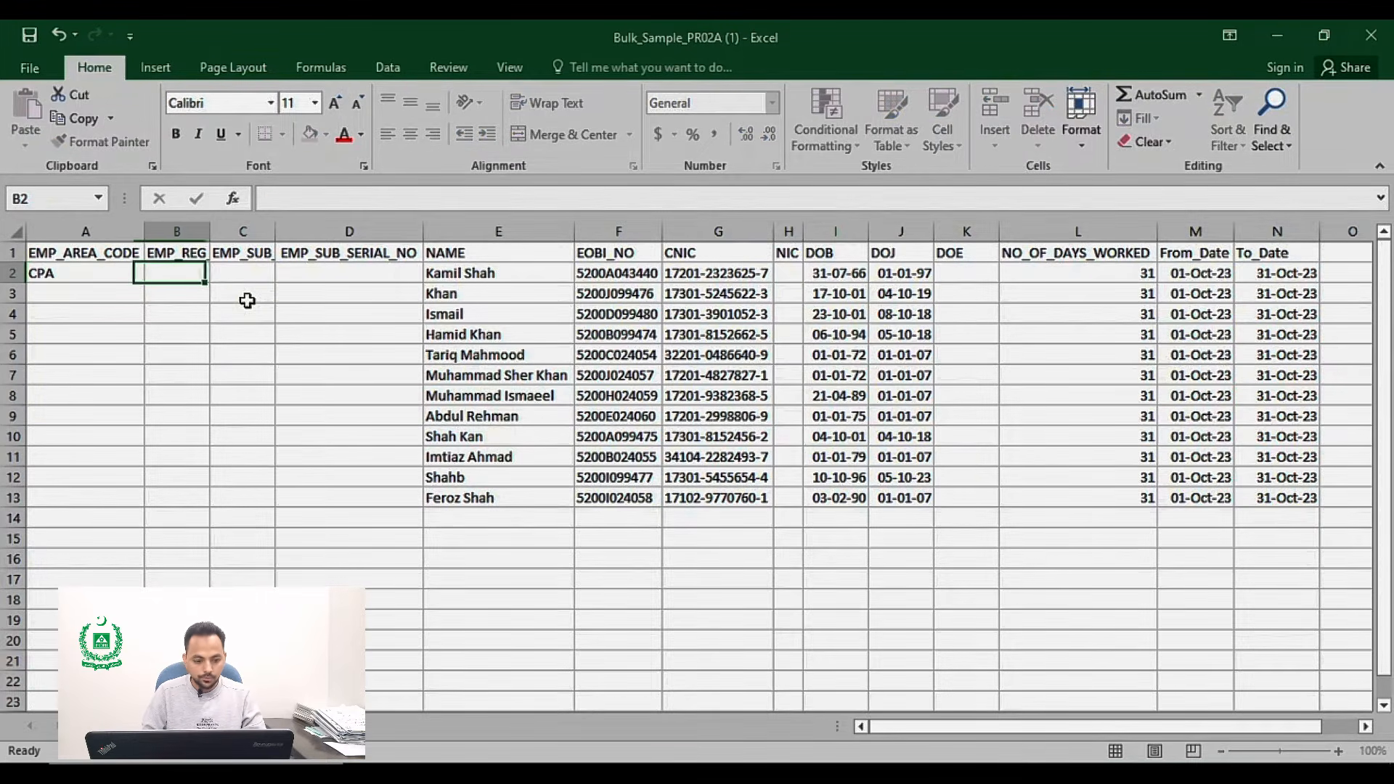
pyautogui.write('64')
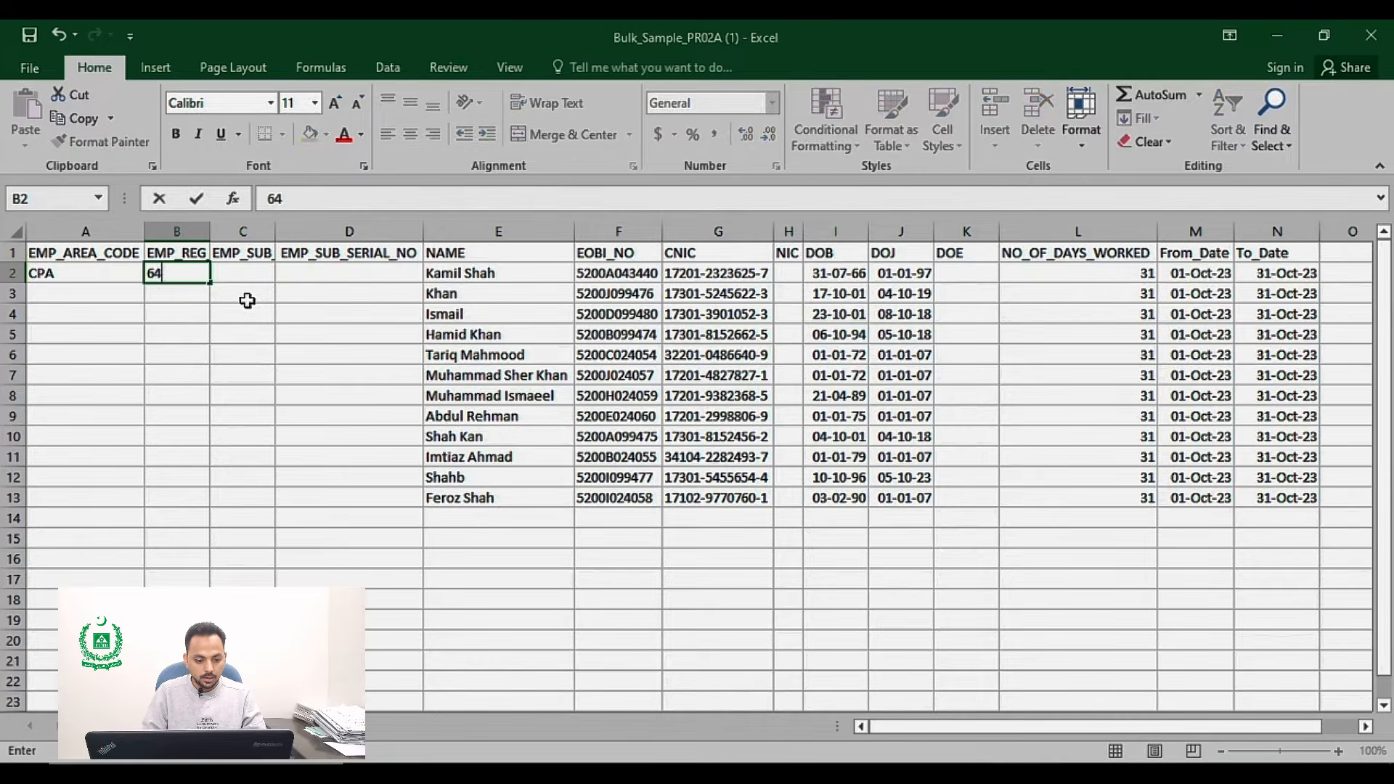
pyautogui.press('Return')
pyautogui.press('Up')
pyautogui.press('Tab')
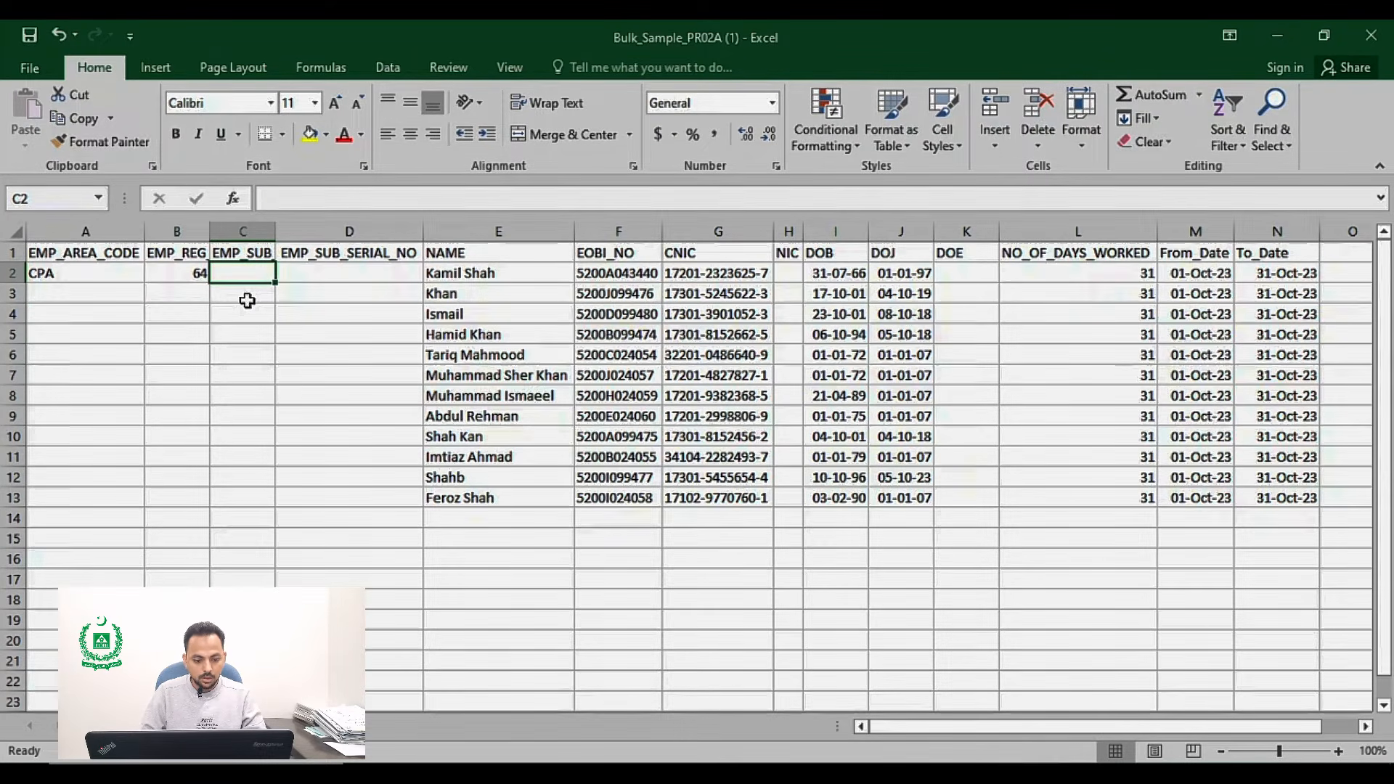
# Step: Enter CB in EMP_SUB and 2 in EMP_SUB_SERIAL_NO, then clear both cells again
pyautogui.write('CB')
pyautogui.press('Tab')
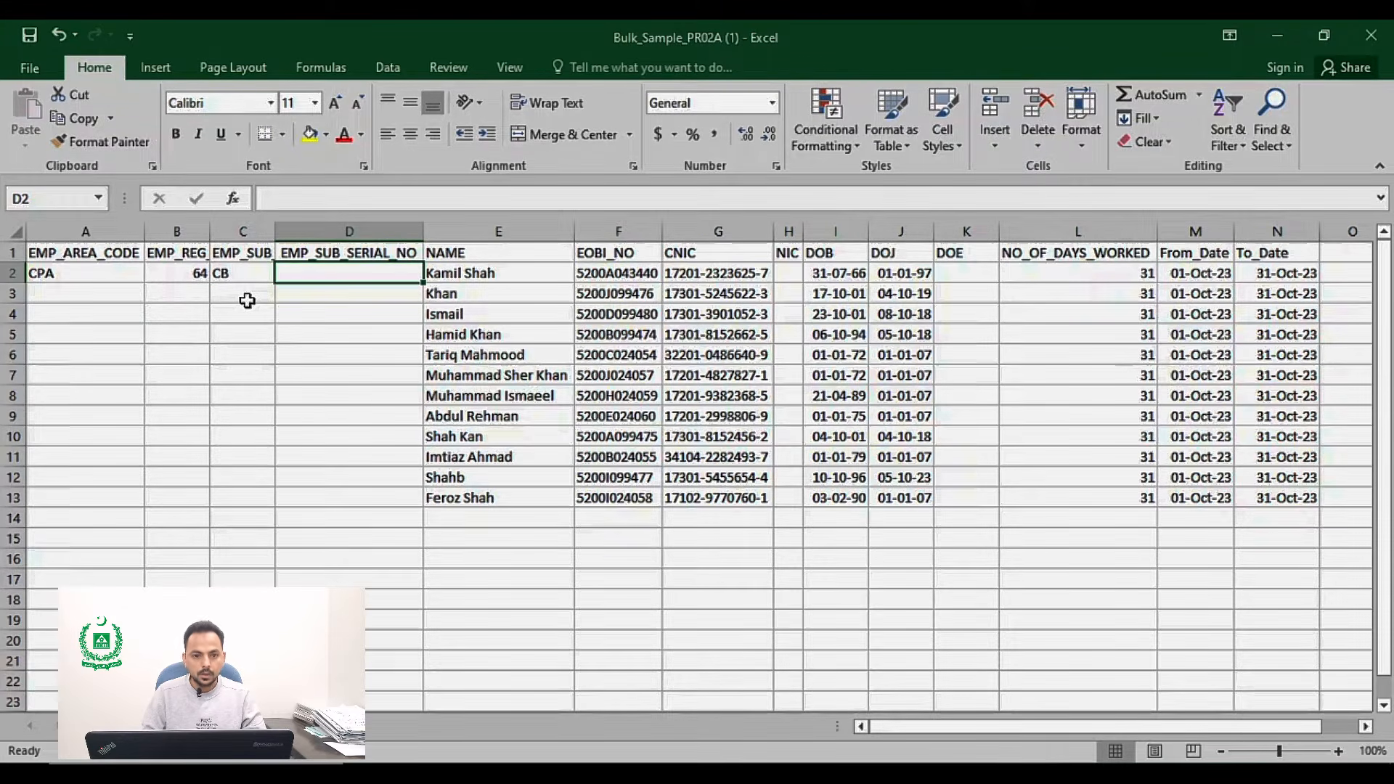
pyautogui.write('2')
pyautogui.press('Return')
pyautogui.press('Up')
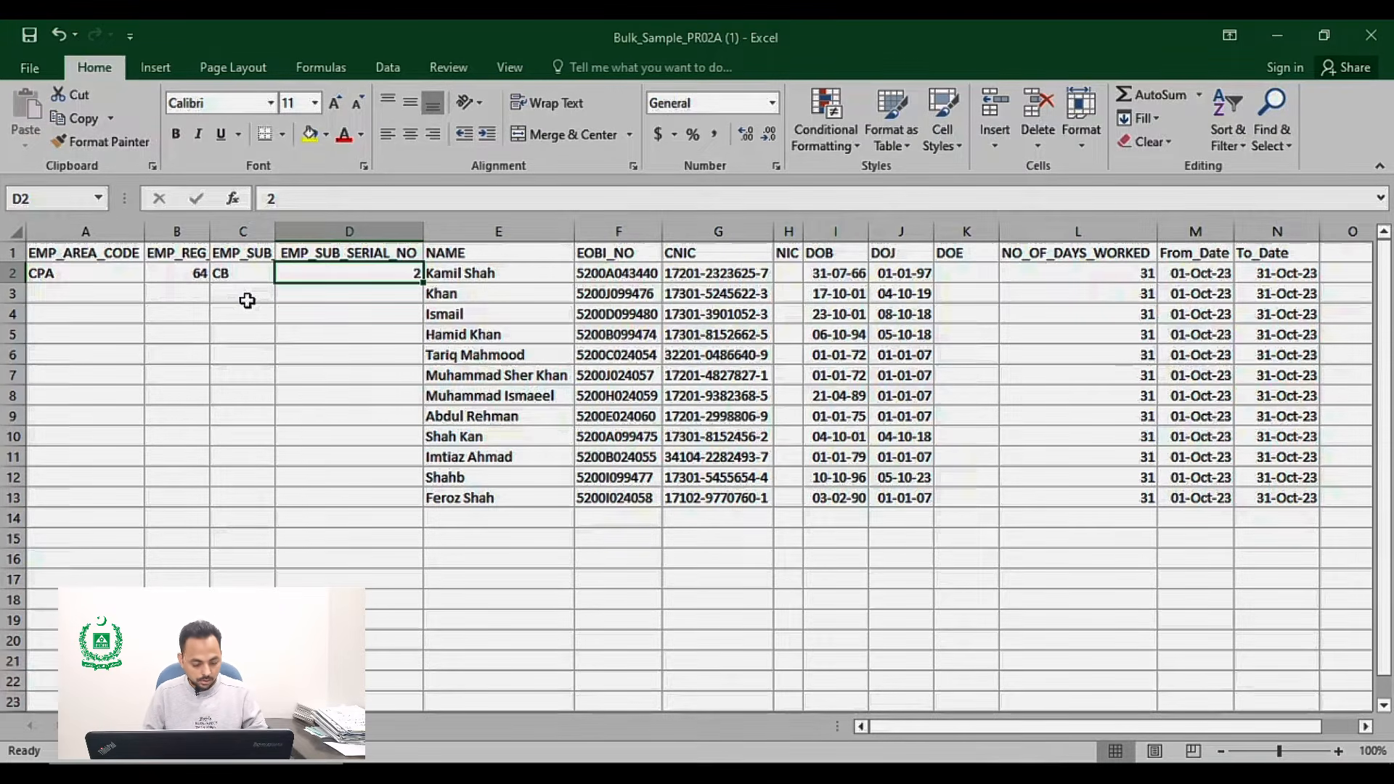
pyautogui.press('Left')
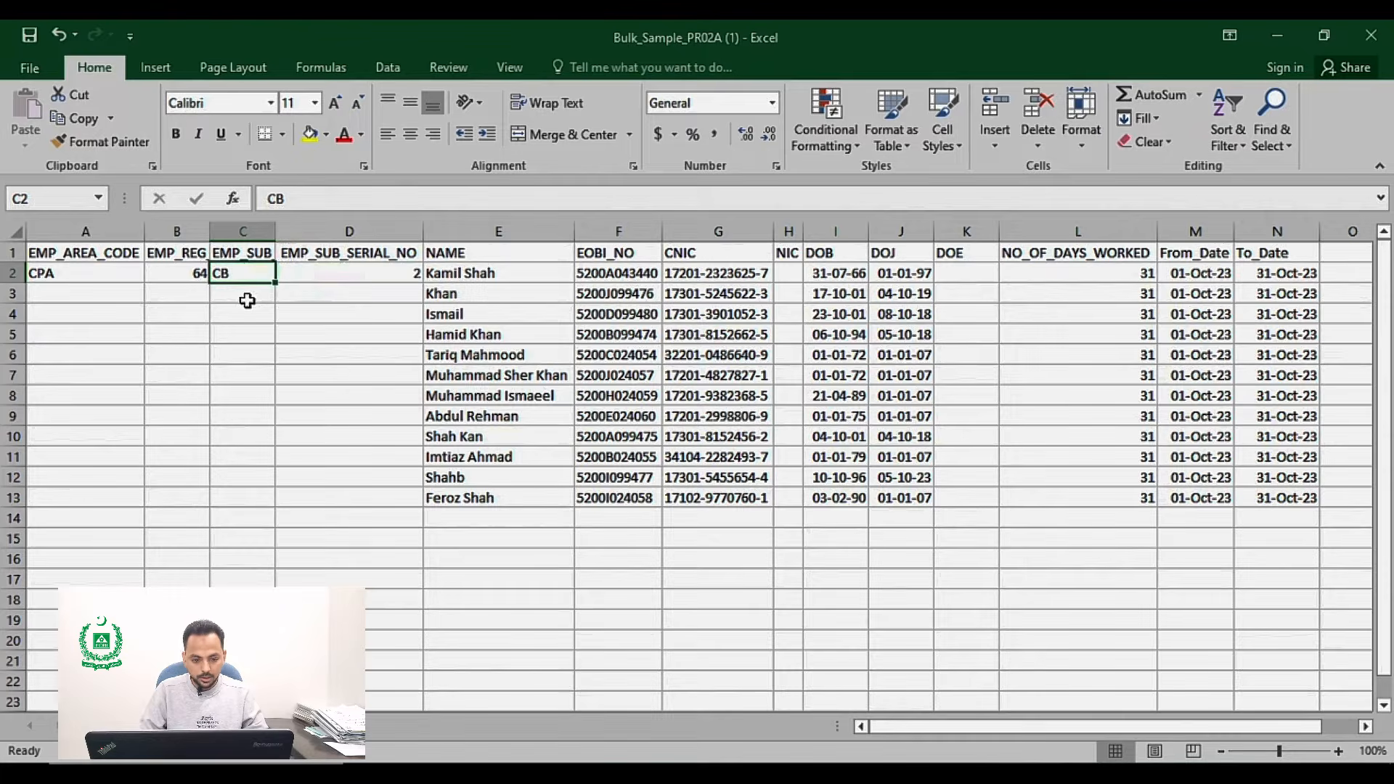
pyautogui.hotkey('shift', 'Right')
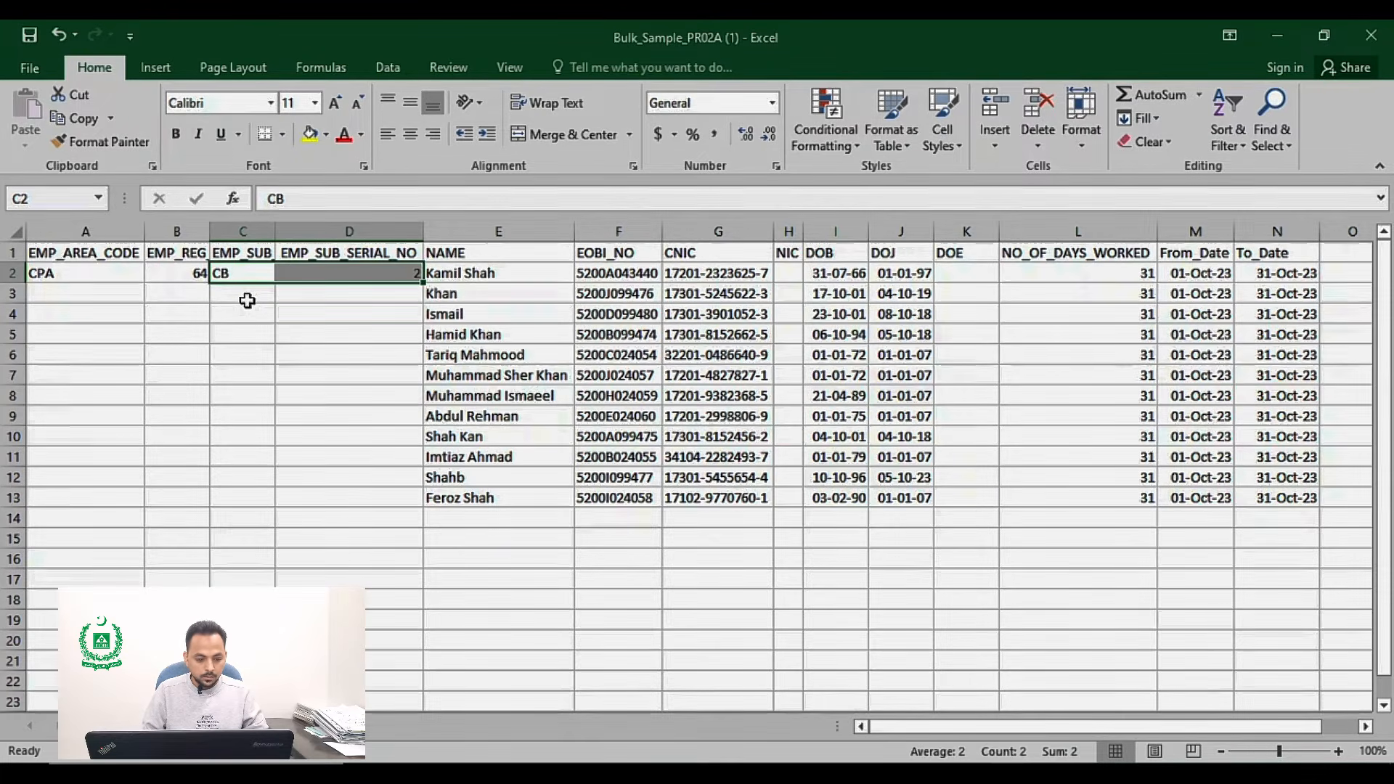
pyautogui.press('Delete')
pyautogui.hotkey('shift', 'Left')
pyautogui.press('Right')
pyautogui.press('Left')
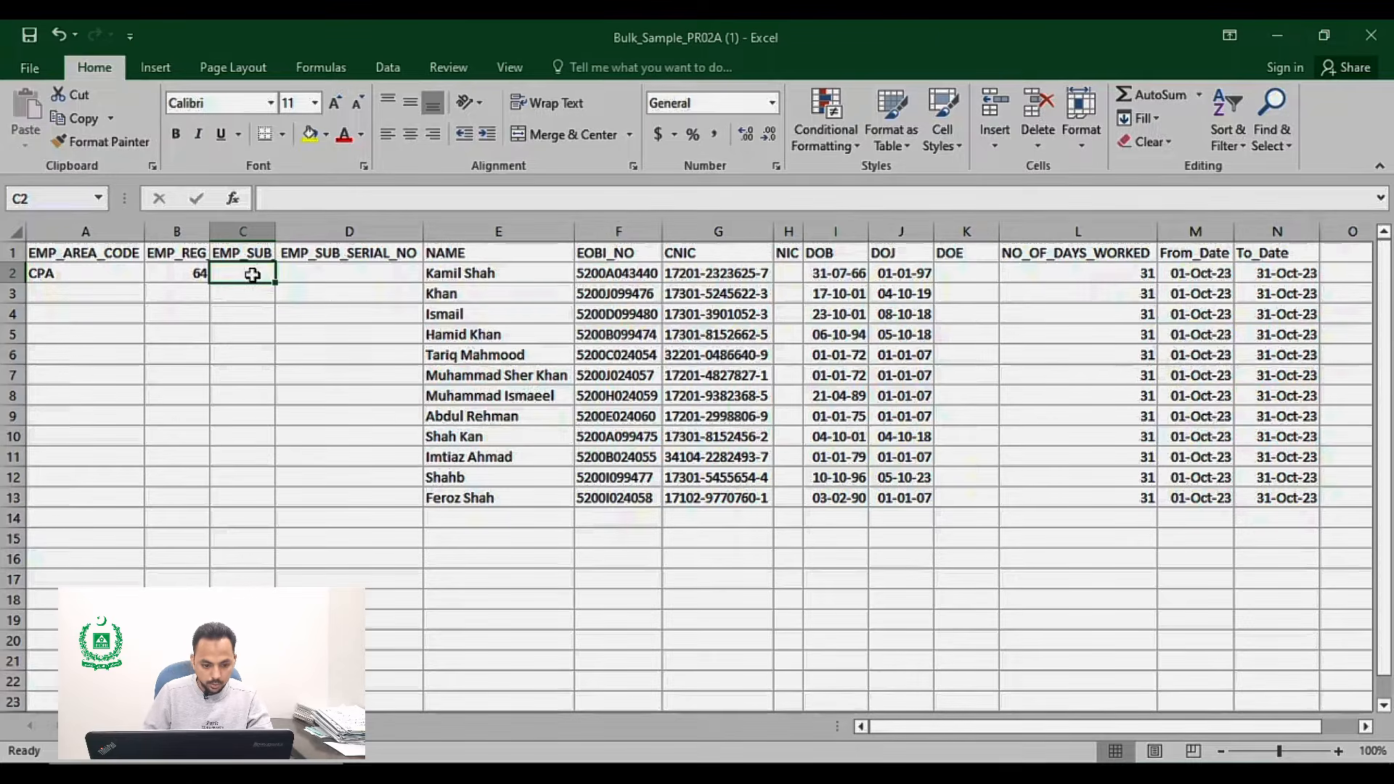
pyautogui.doubleClick(252, 275)
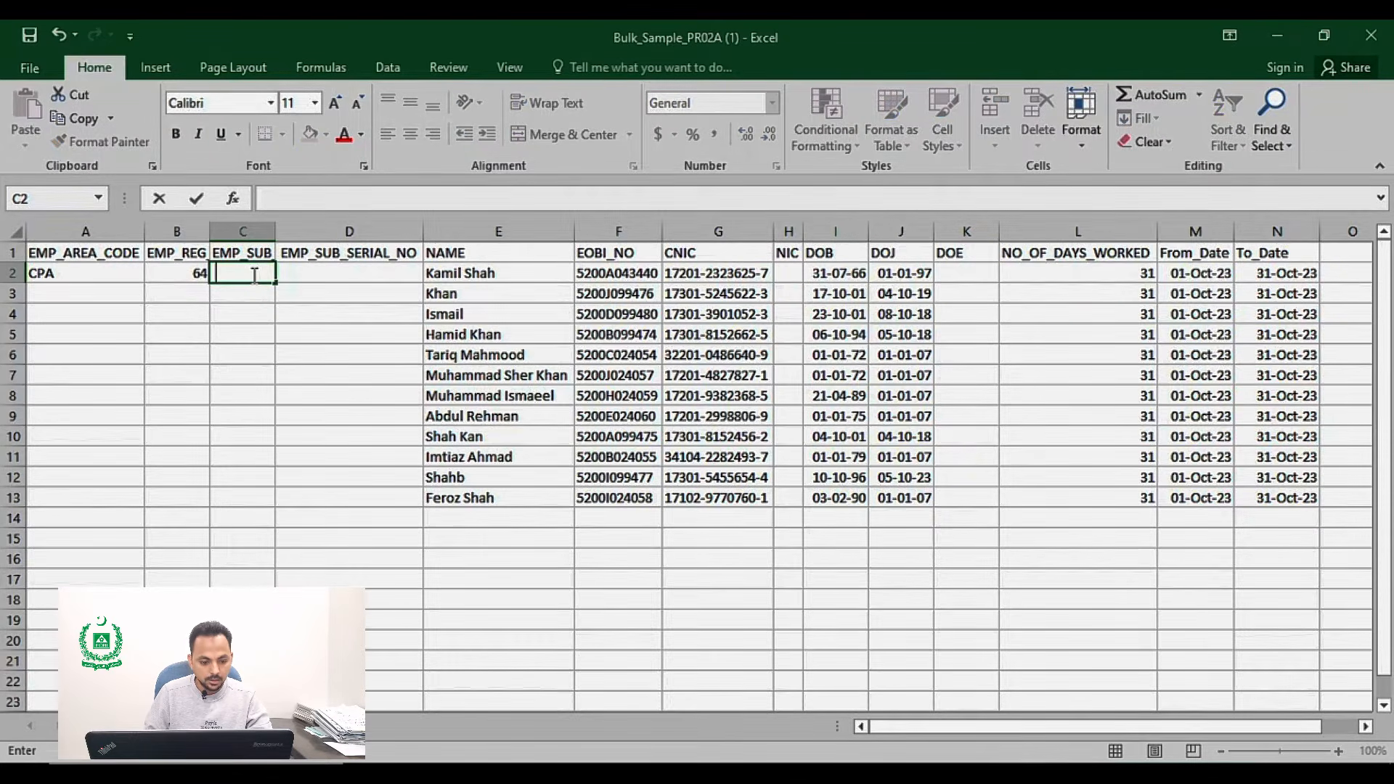
pyautogui.press('Return')
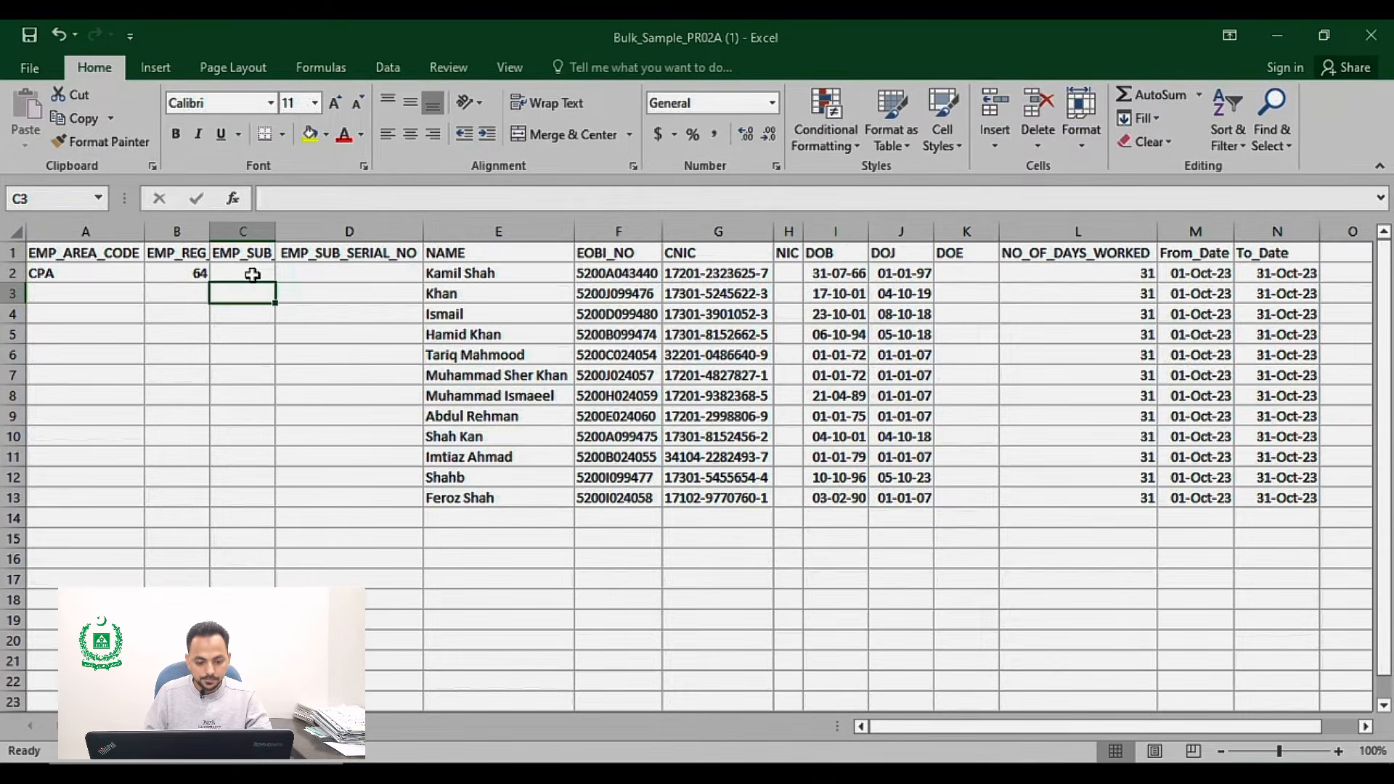
# Step: Enter 0 as the EMP_SUB_SERIAL_NO in cell D2
pyautogui.press('Up')
pyautogui.press('Right')
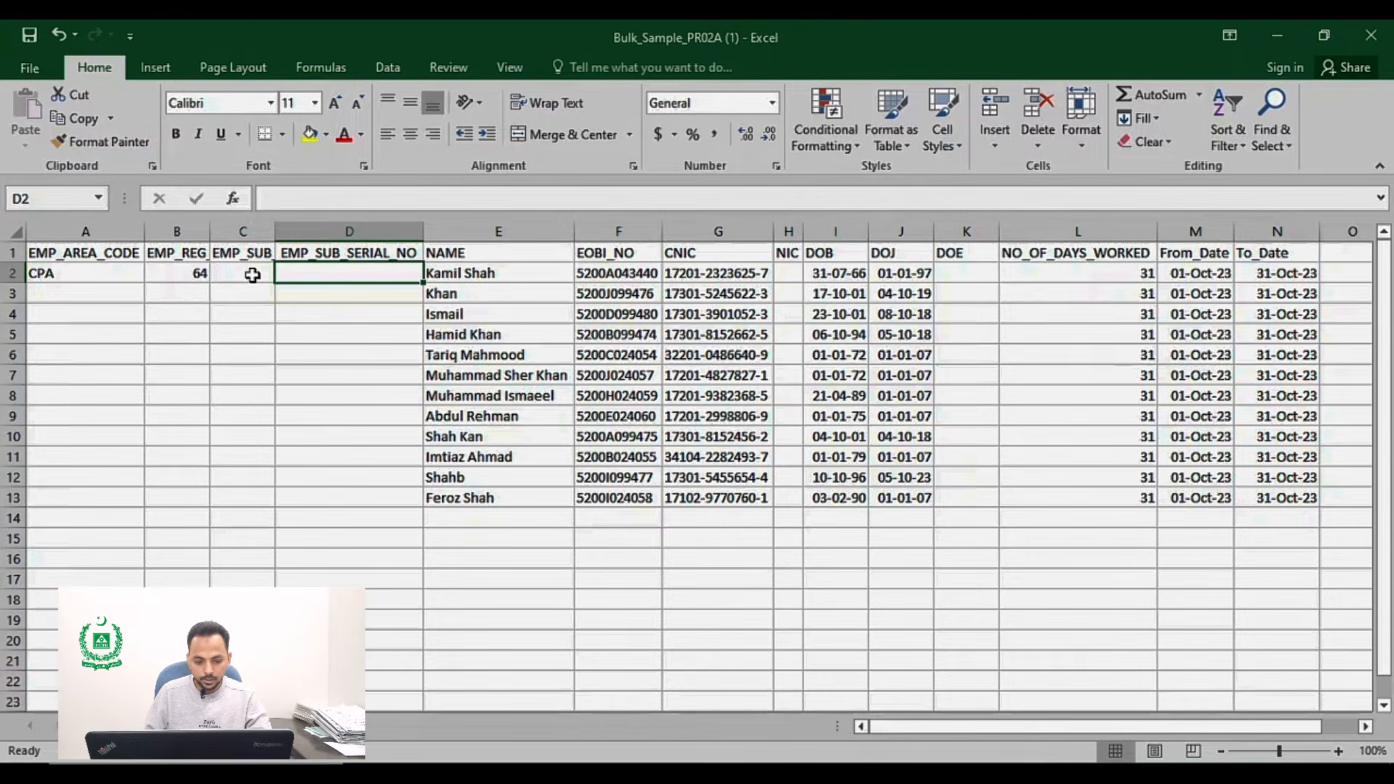
pyautogui.write('0')
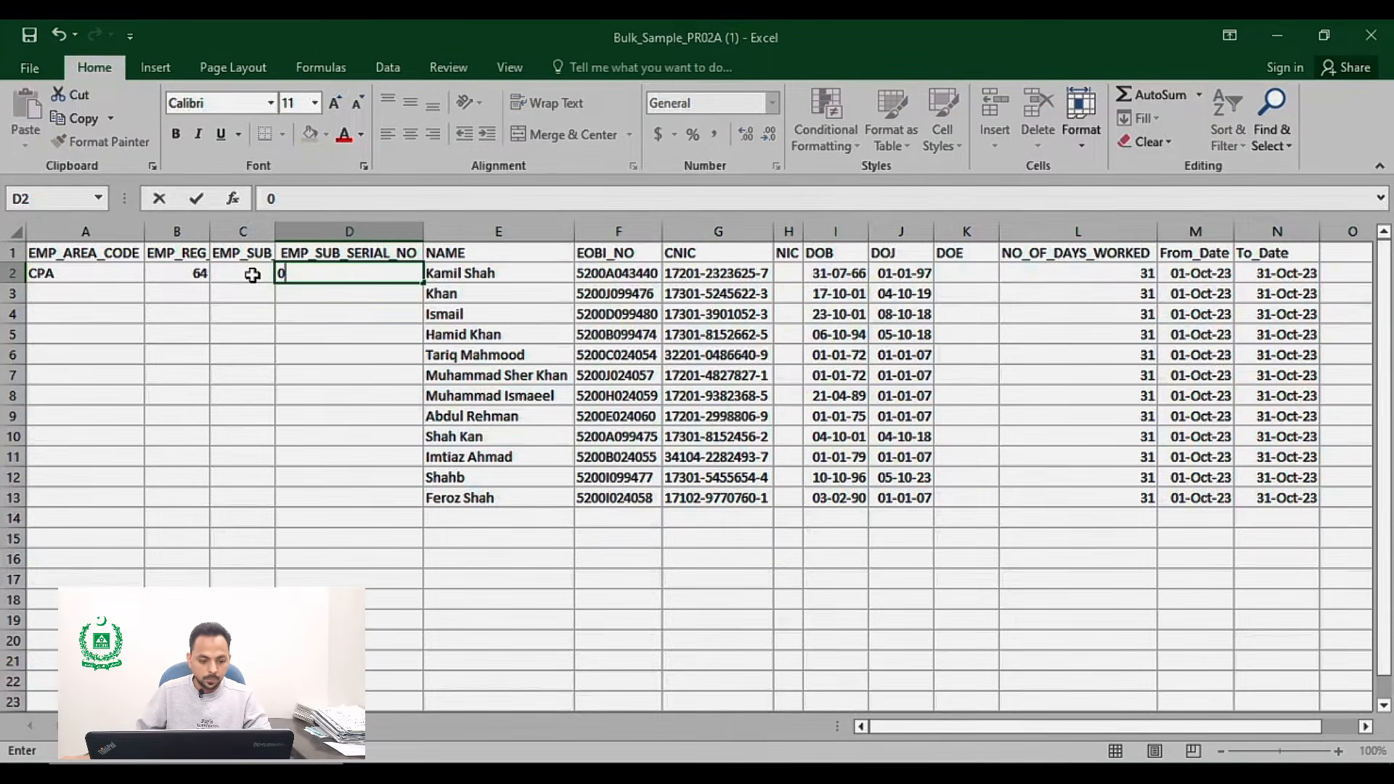
pyautogui.press('Return')
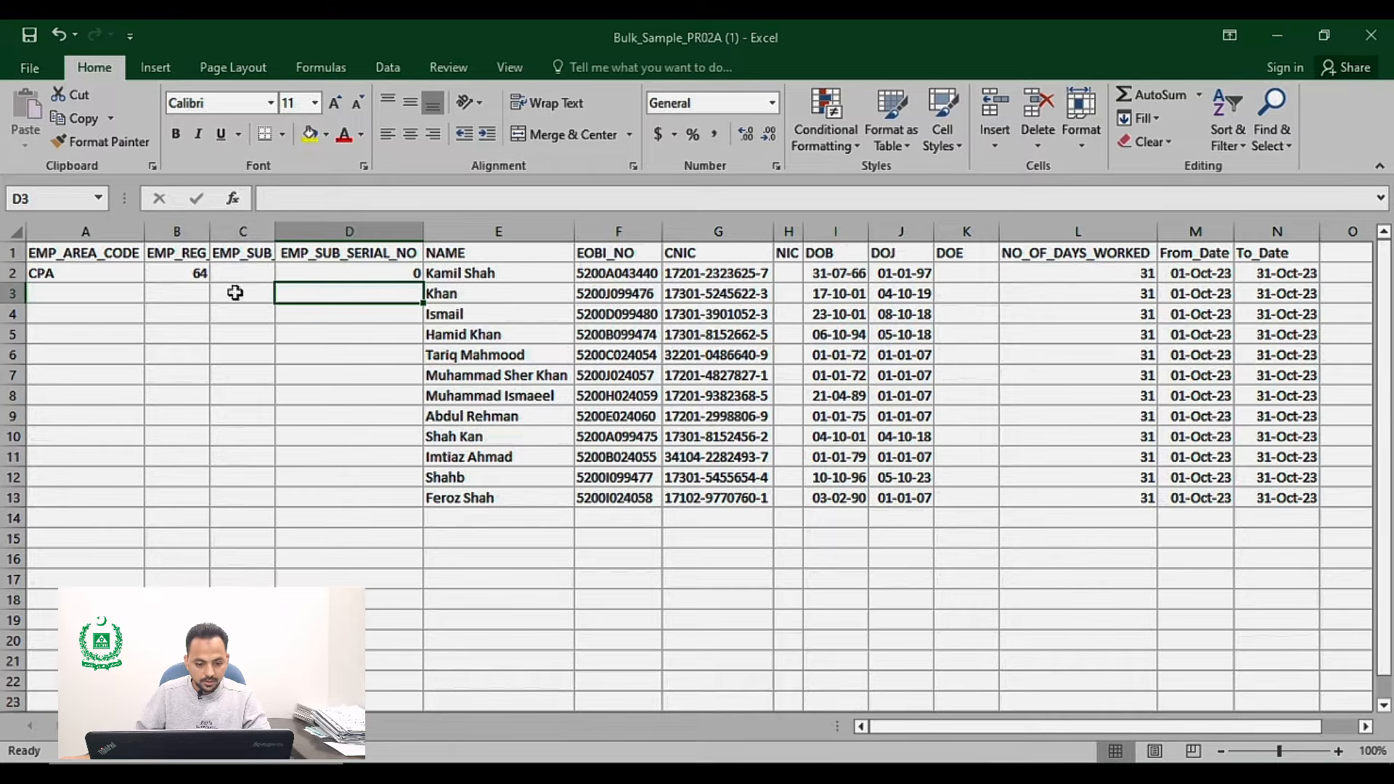
# Step: Fill the CPA, 64 and 0 values in columns A to D down to row 13
pyautogui.moveTo(92, 282); pyautogui.dragTo(378, 269)
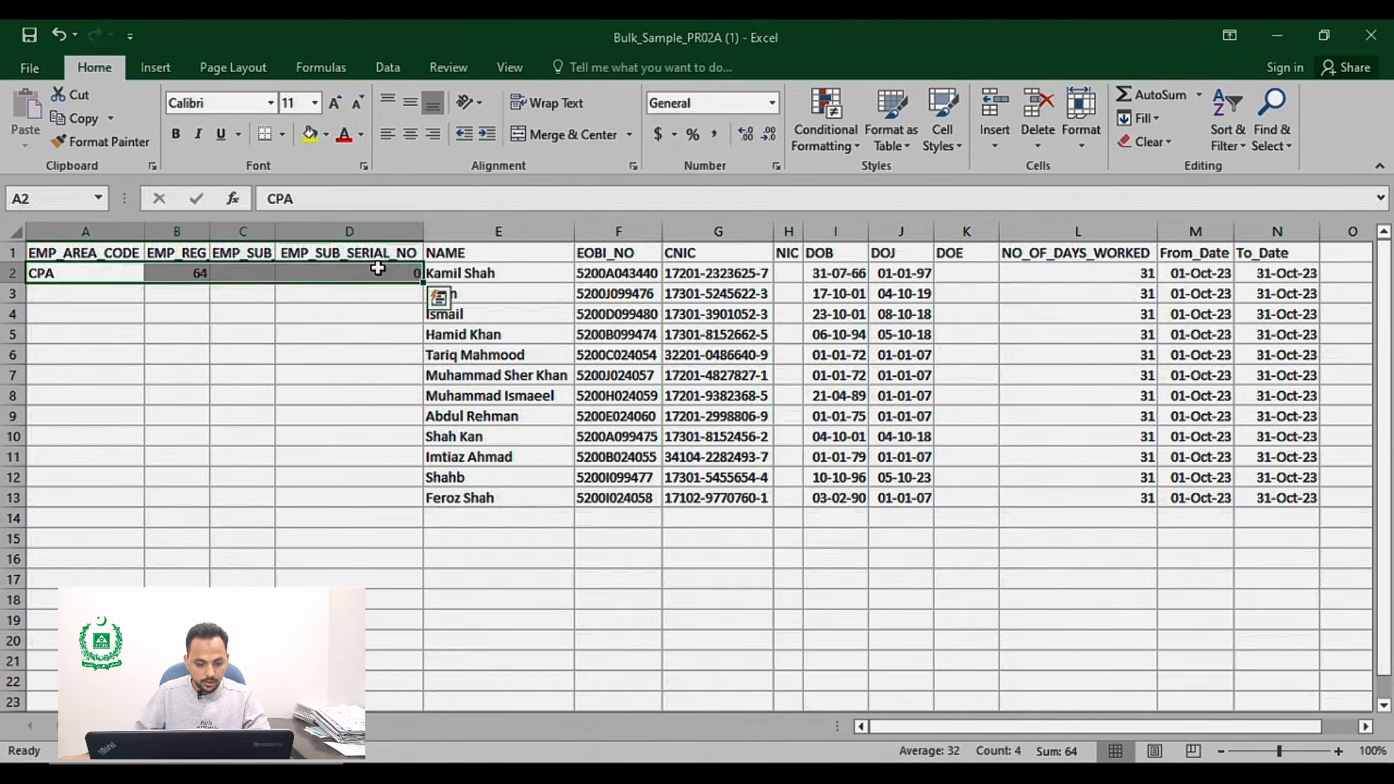
pyautogui.doubleClick(424, 282)
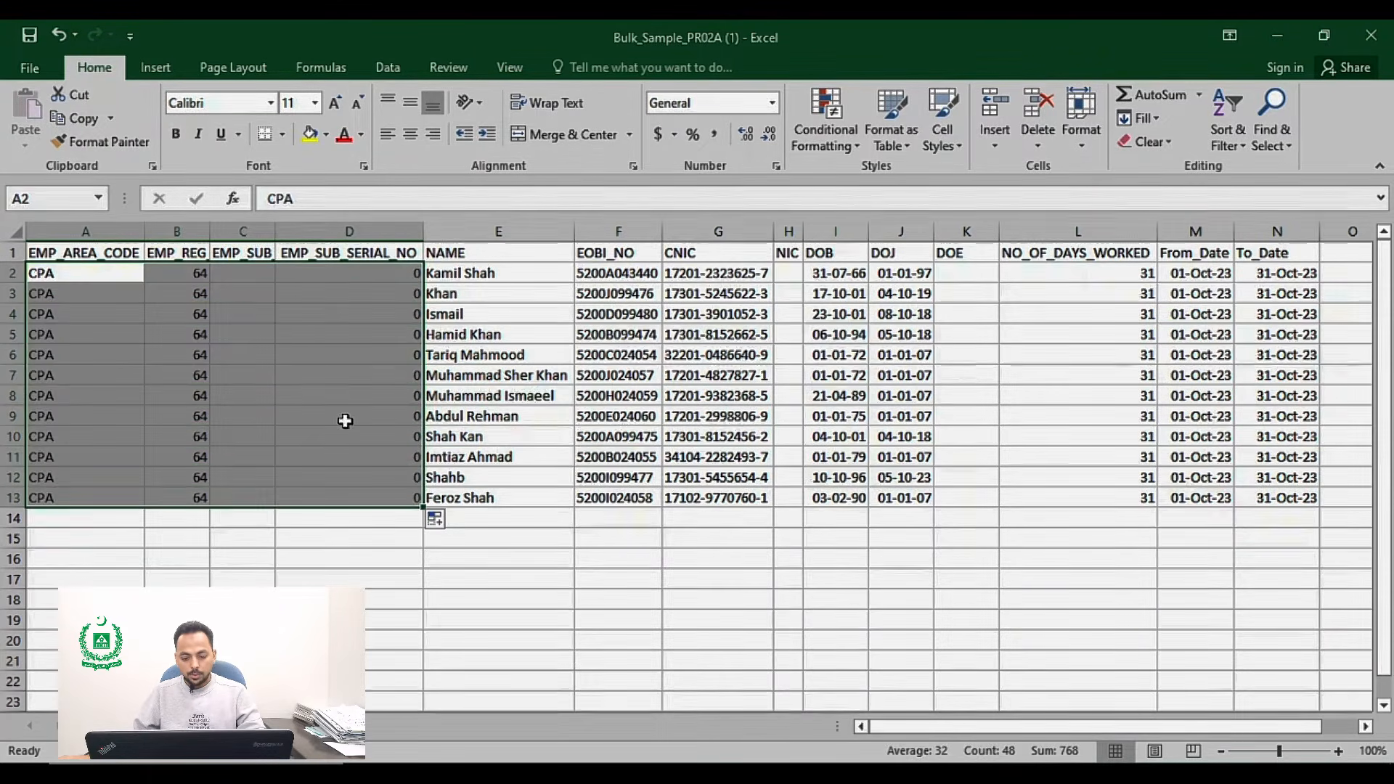
pyautogui.click(500, 378)
# Step: Save the workbook, keeping the CSV format
pyautogui.hotkey('ctrl', 's')
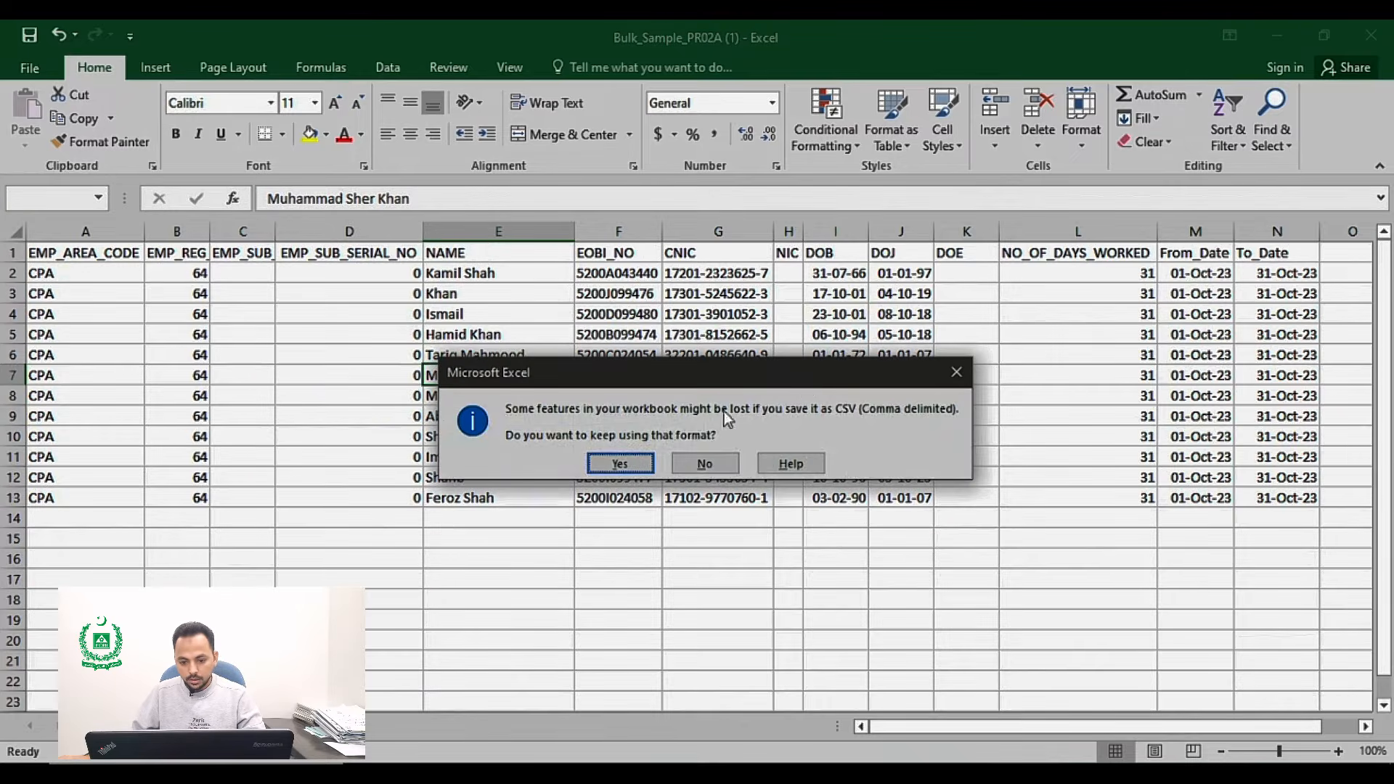
pyautogui.click(618, 462)
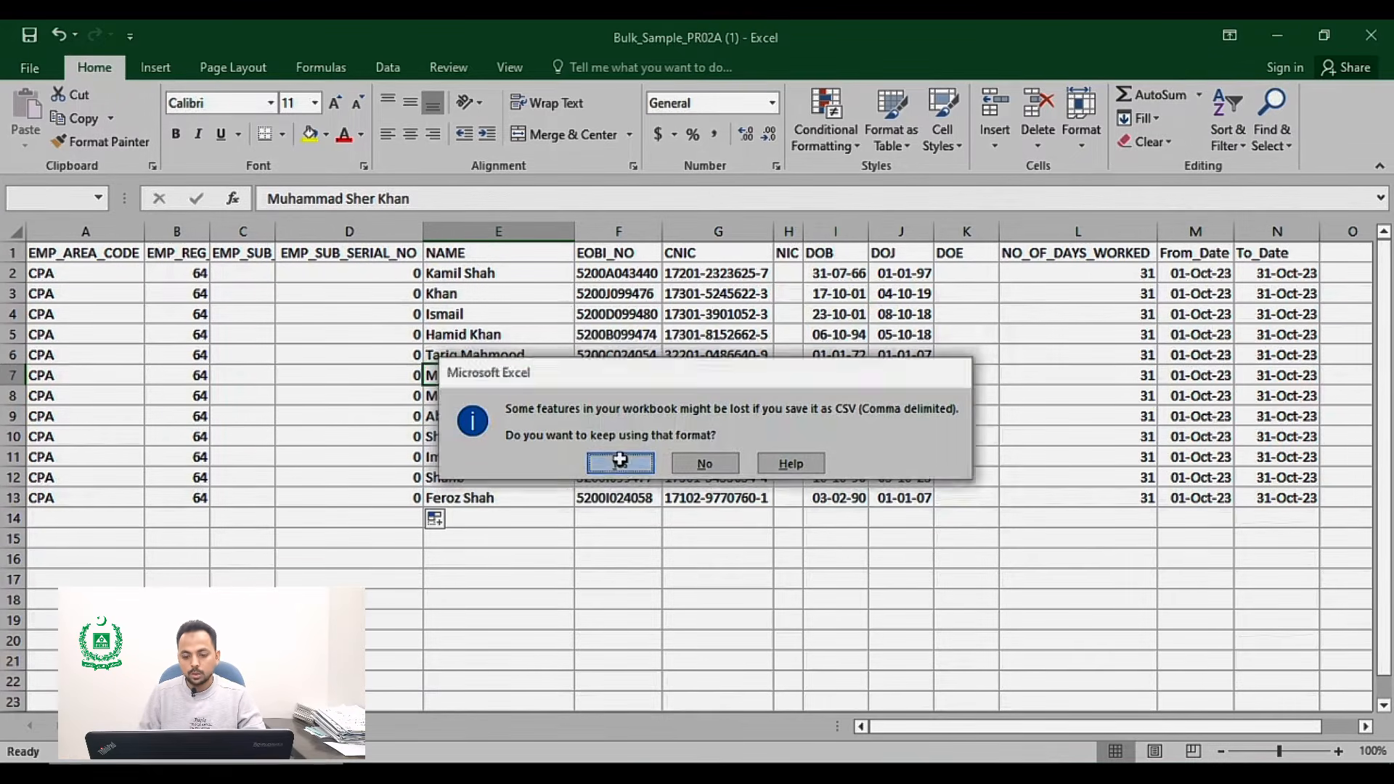
# Step: Inspect the date values in the DOB, DOJ, From_Date and To_Date columns
pyautogui.click(827, 279)
pyautogui.press('Right')
pyautogui.press('Right')
pyautogui.press('Right')
pyautogui.press('Right')
pyautogui.press('Right')
pyautogui.press('Right')
pyautogui.press('Right')
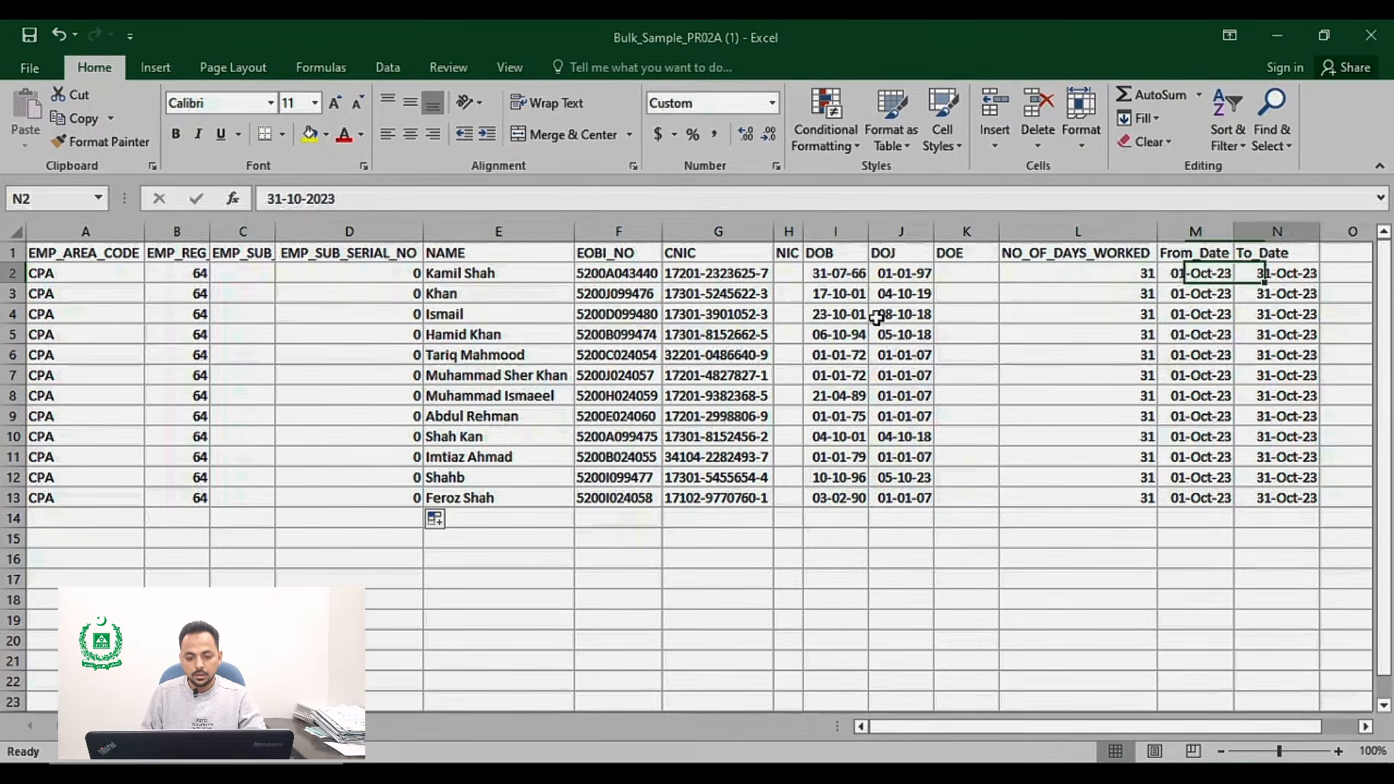
pyautogui.press('Left')
pyautogui.press('Left')
pyautogui.press('Left')
pyautogui.press('Left')
pyautogui.press('Left')
pyautogui.press('Left')
pyautogui.press('Left')
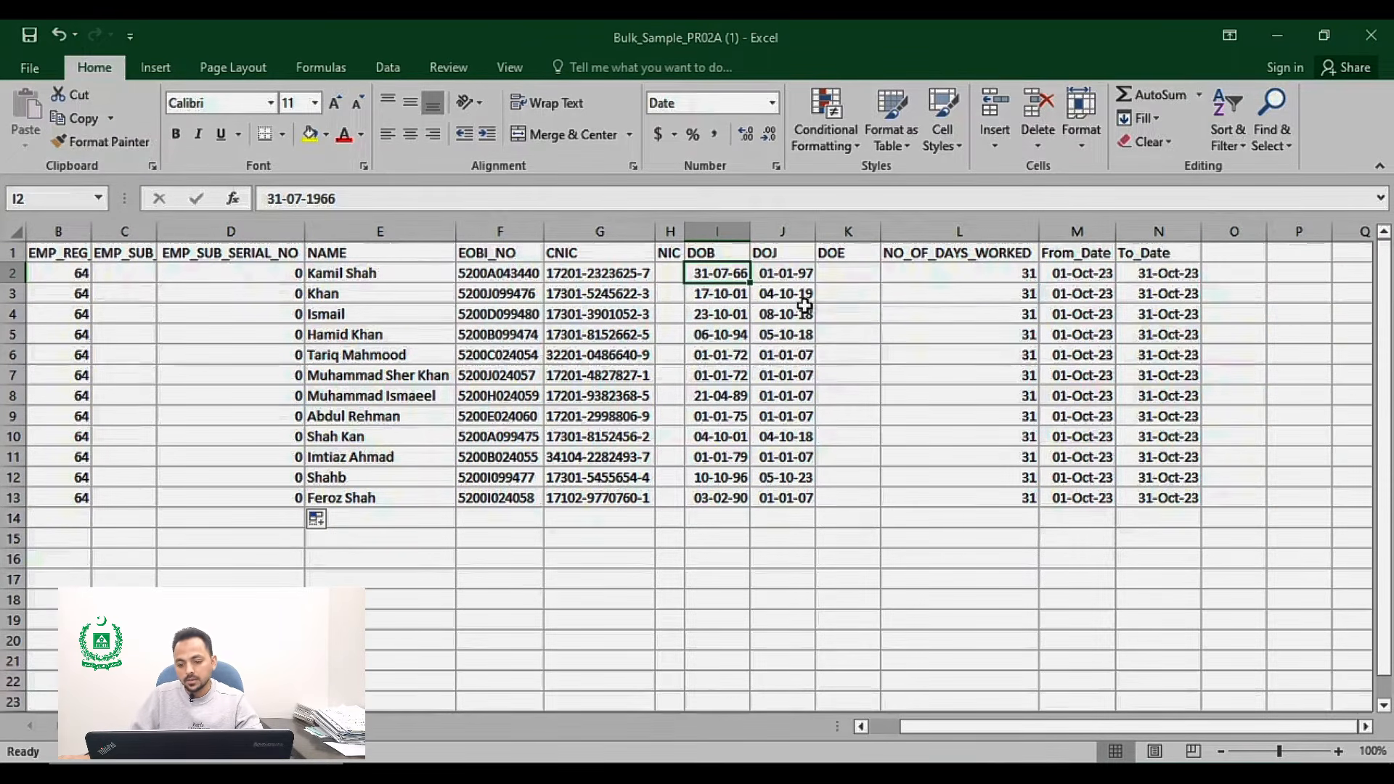
pyautogui.click(1064, 273)
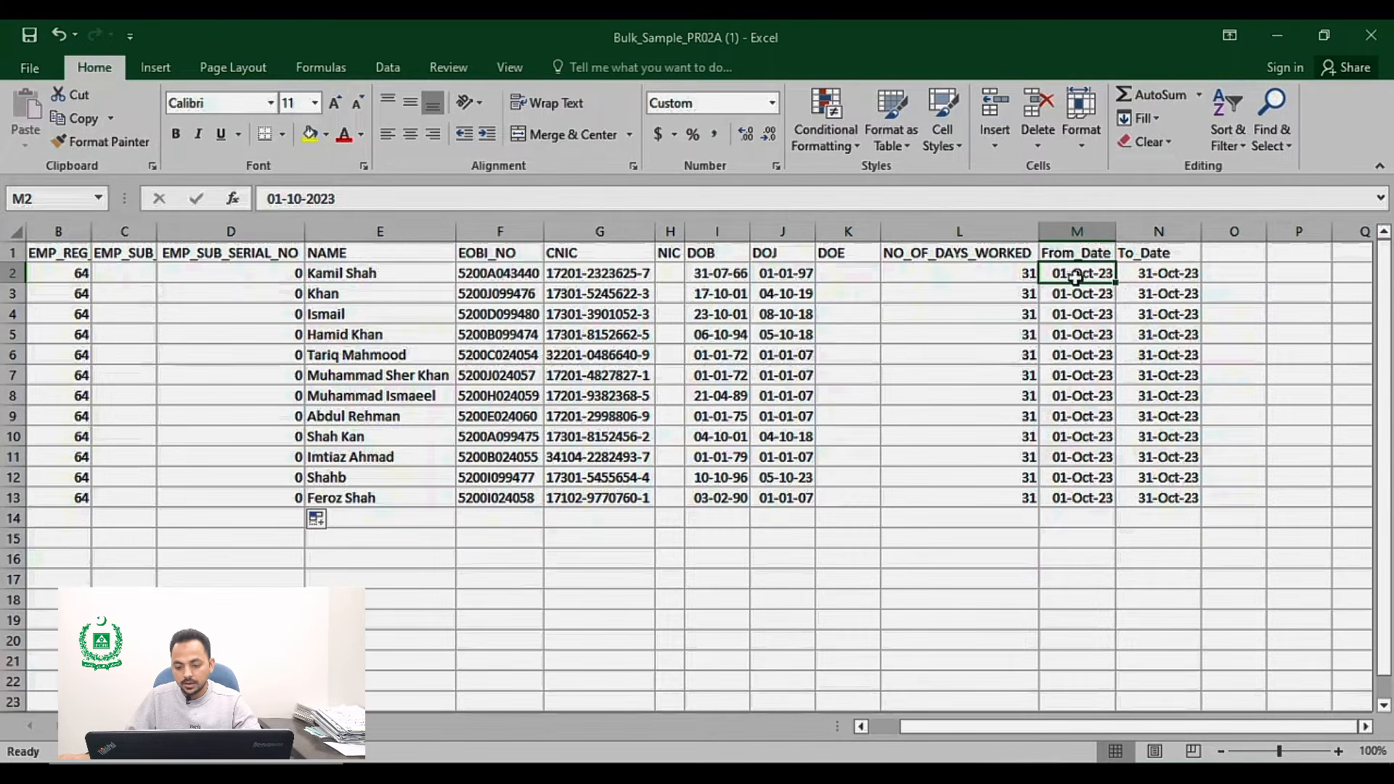
pyautogui.moveTo(1076, 275); pyautogui.dragTo(1157, 502)
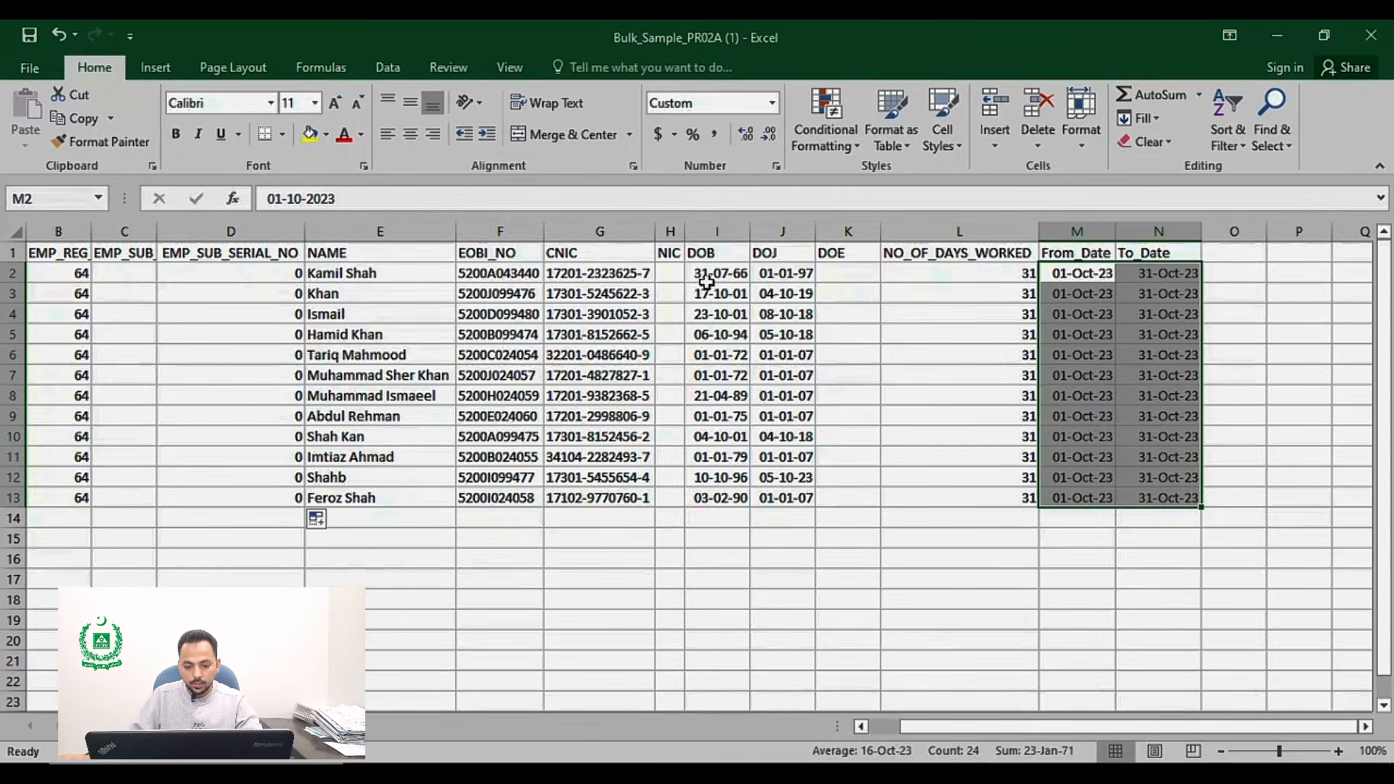
# Step: Format the DOB and DOJ dates in rows 2 to 13 with the 14-Mar-12 date type, English (United States) locale
pyautogui.moveTo(706, 279); pyautogui.dragTo(799, 497)
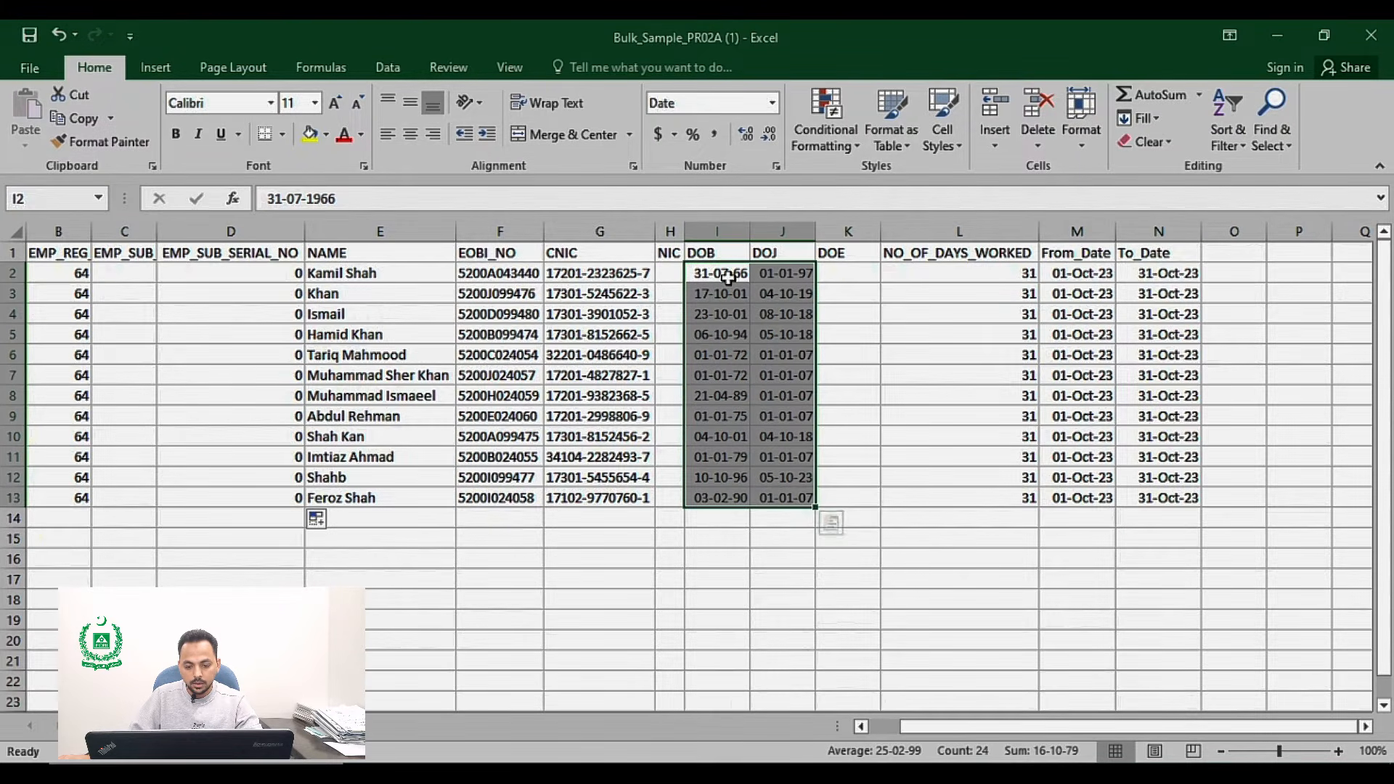
pyautogui.rightClick(722, 314)
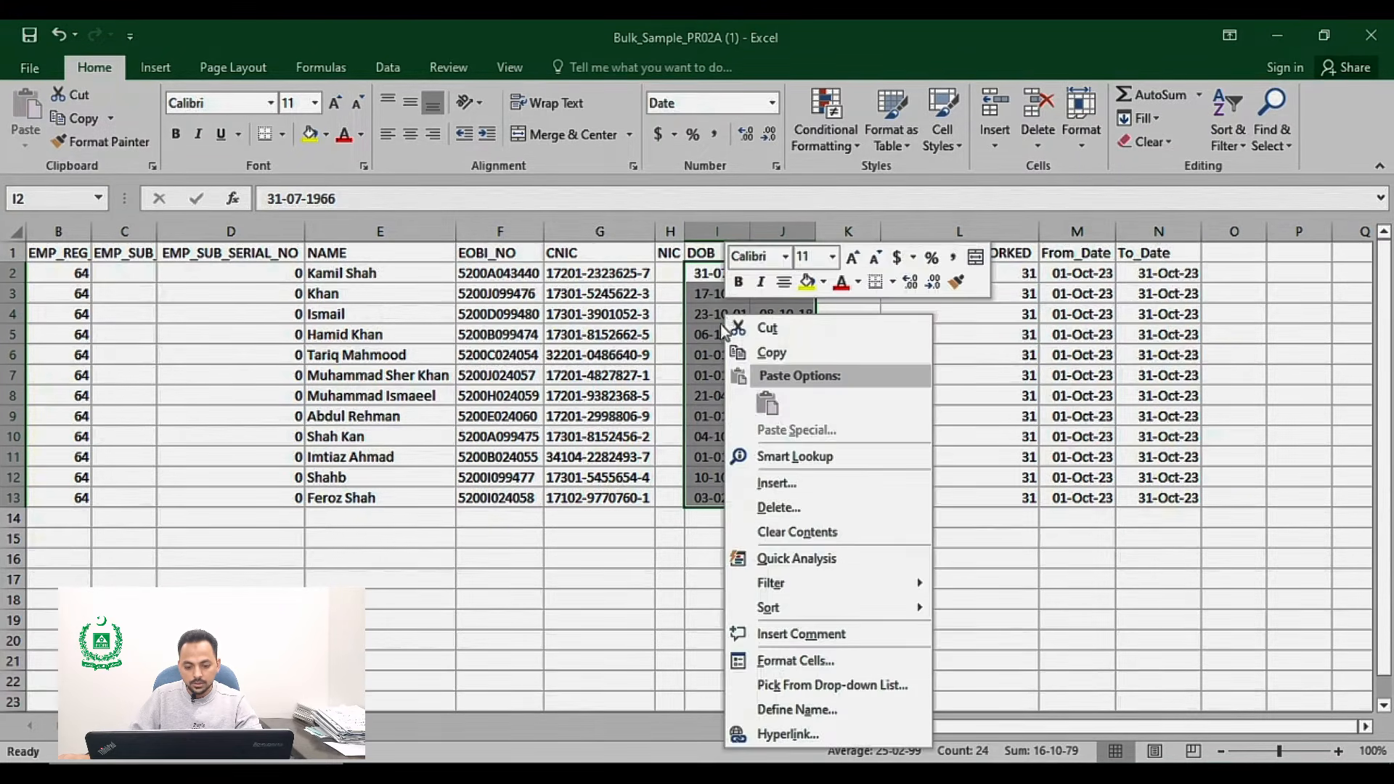
pyautogui.click(815, 662)
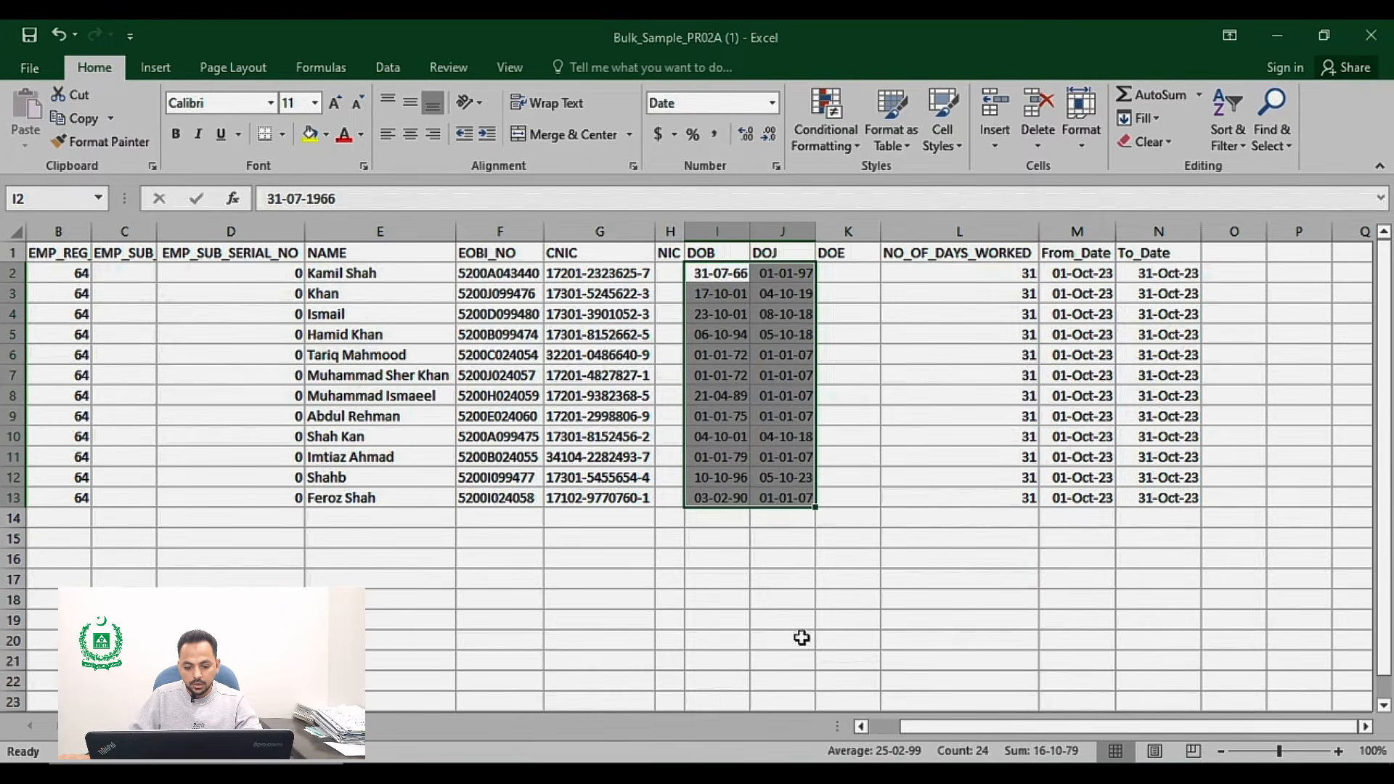
pyautogui.click(835, 556)
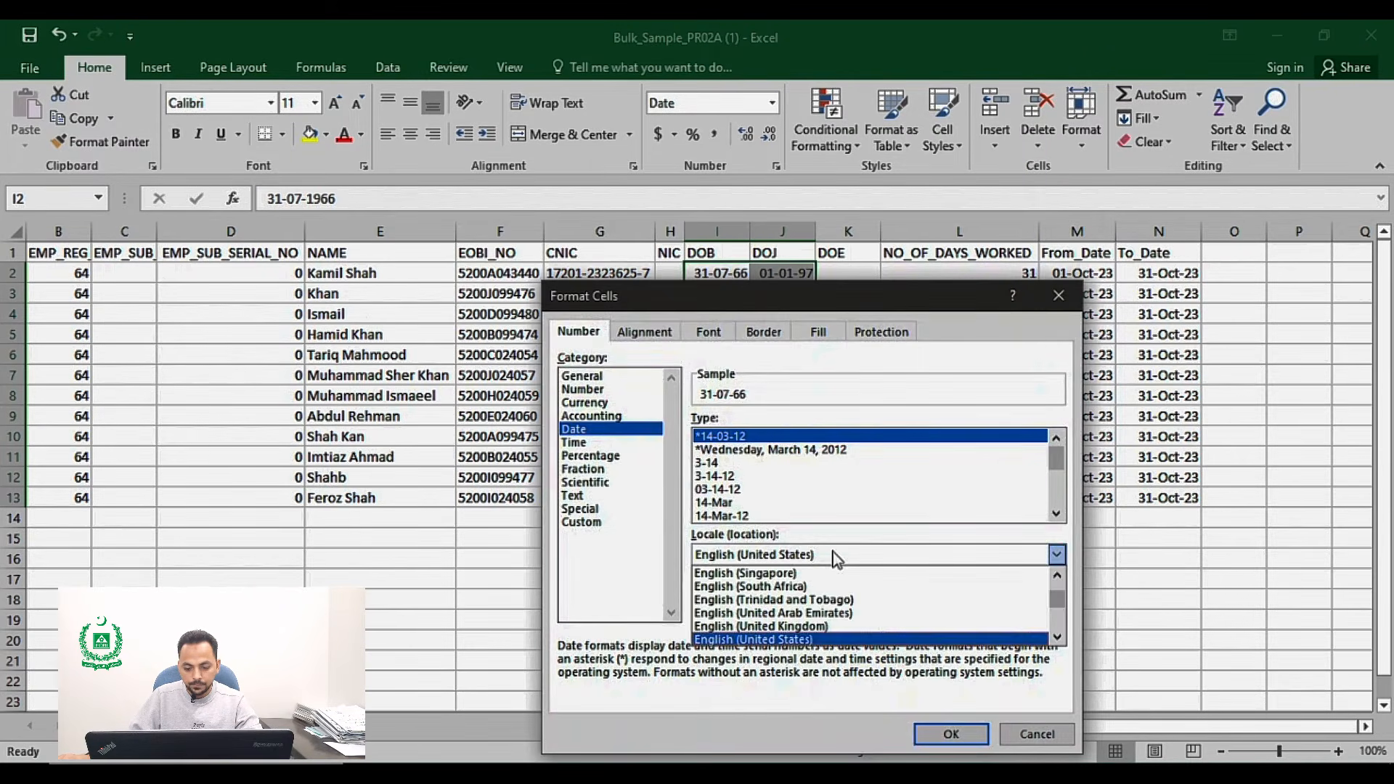
pyautogui.click(826, 641)
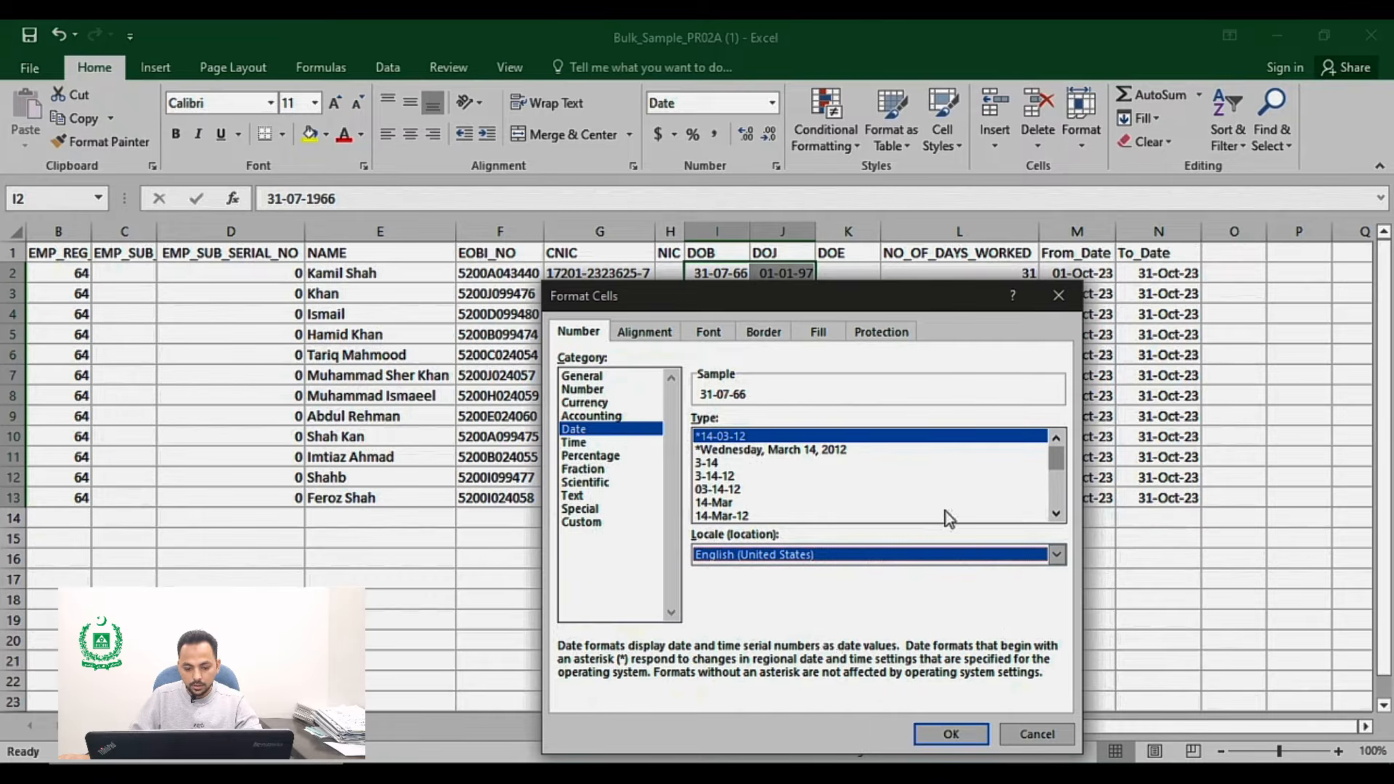
pyautogui.click(1057, 513)
pyautogui.click(741, 517)
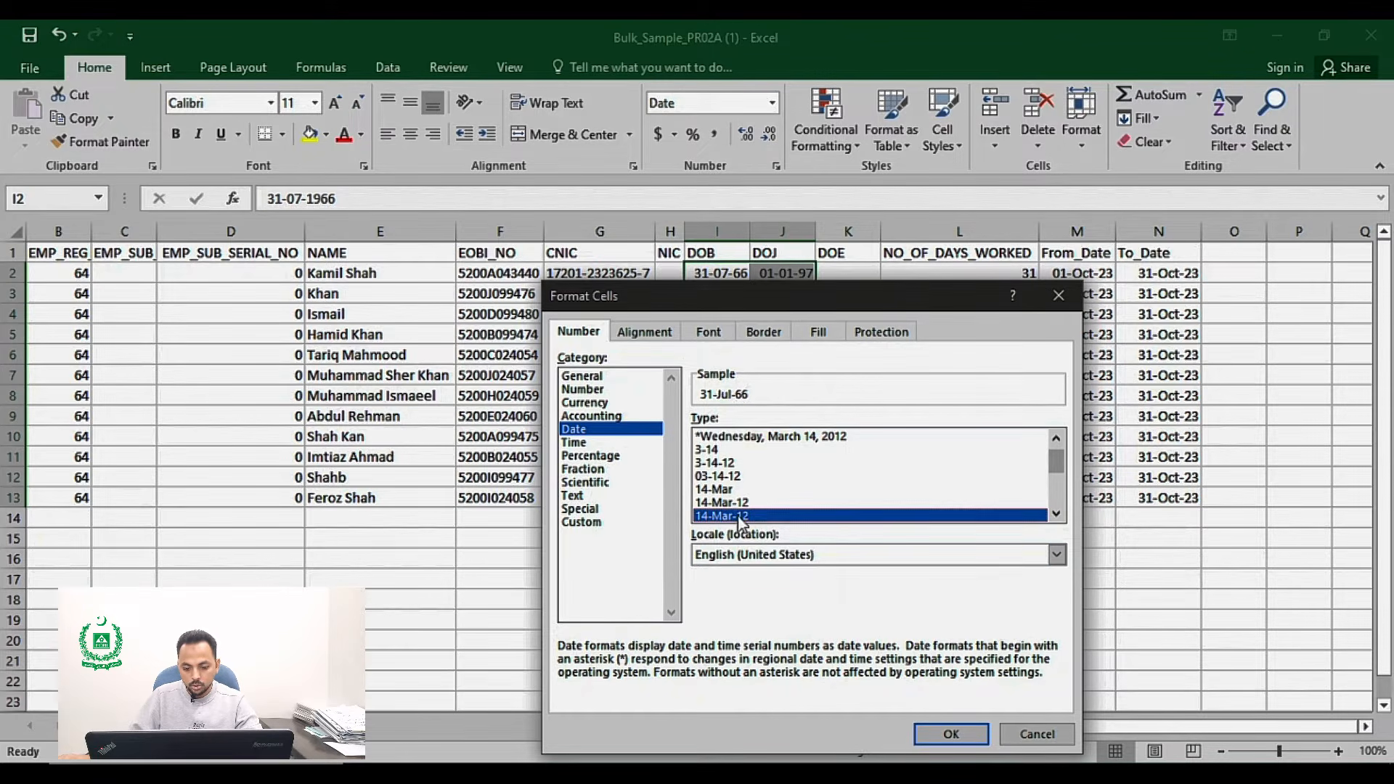
pyautogui.click(950, 734)
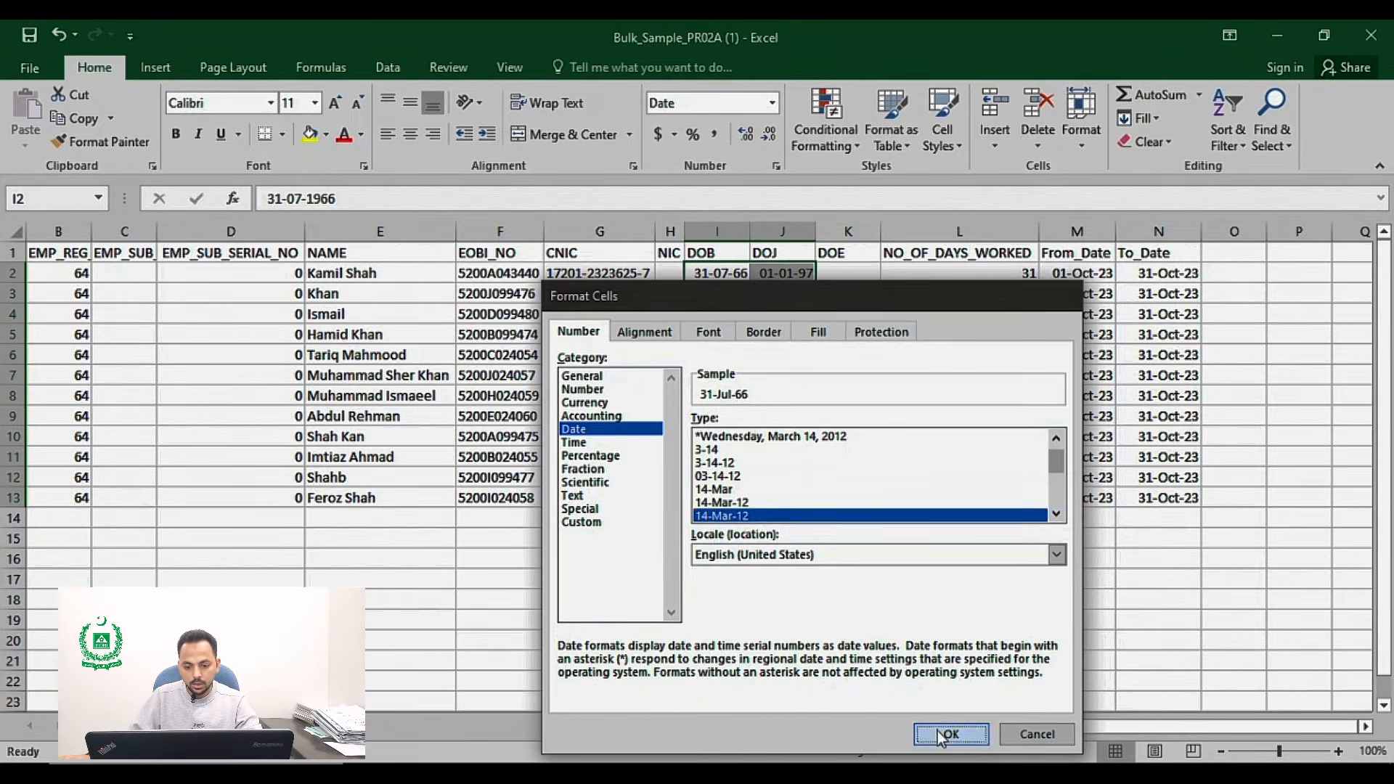
# Step: Check the reformatted date columns and save the workbook, keeping the CSV format
pyautogui.click(788, 355)
pyautogui.moveTo(719, 273); pyautogui.dragTo(1169, 498)
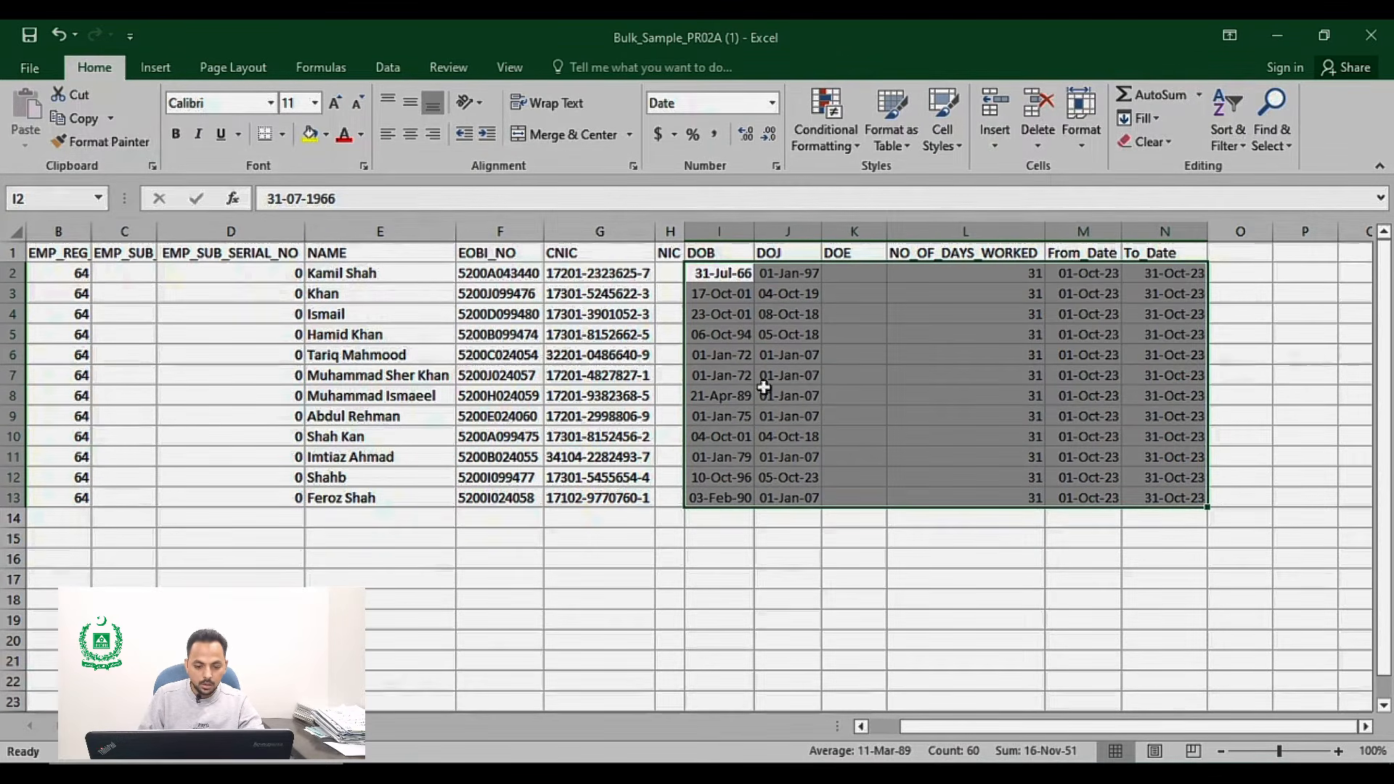
pyautogui.click(789, 375)
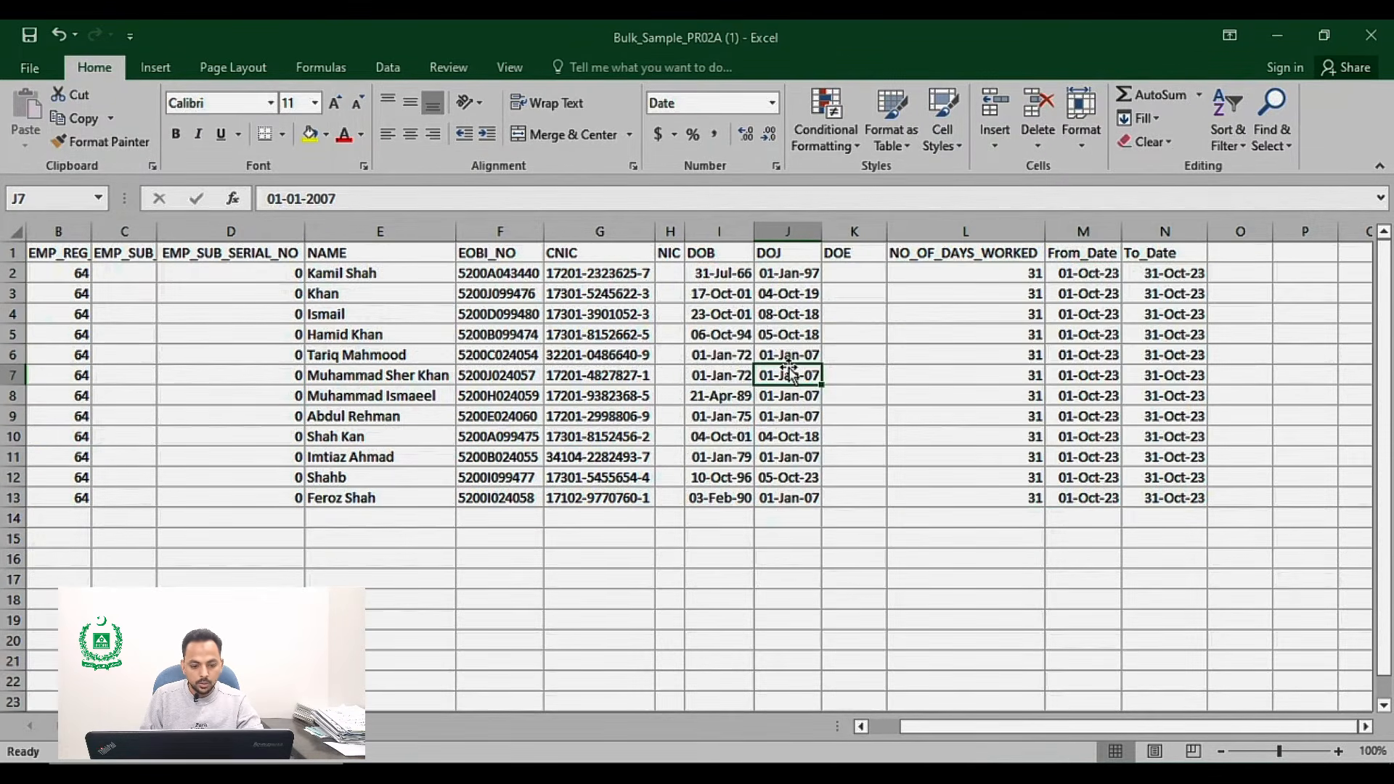
pyautogui.press('Left')
pyautogui.press('Left')
pyautogui.press('Left')
pyautogui.press('Left')
pyautogui.press('Left')
pyautogui.press('Left')
pyautogui.press('Left')
pyautogui.press('Left')
pyautogui.press('Left')
pyautogui.press('Right')
pyautogui.press('Right')
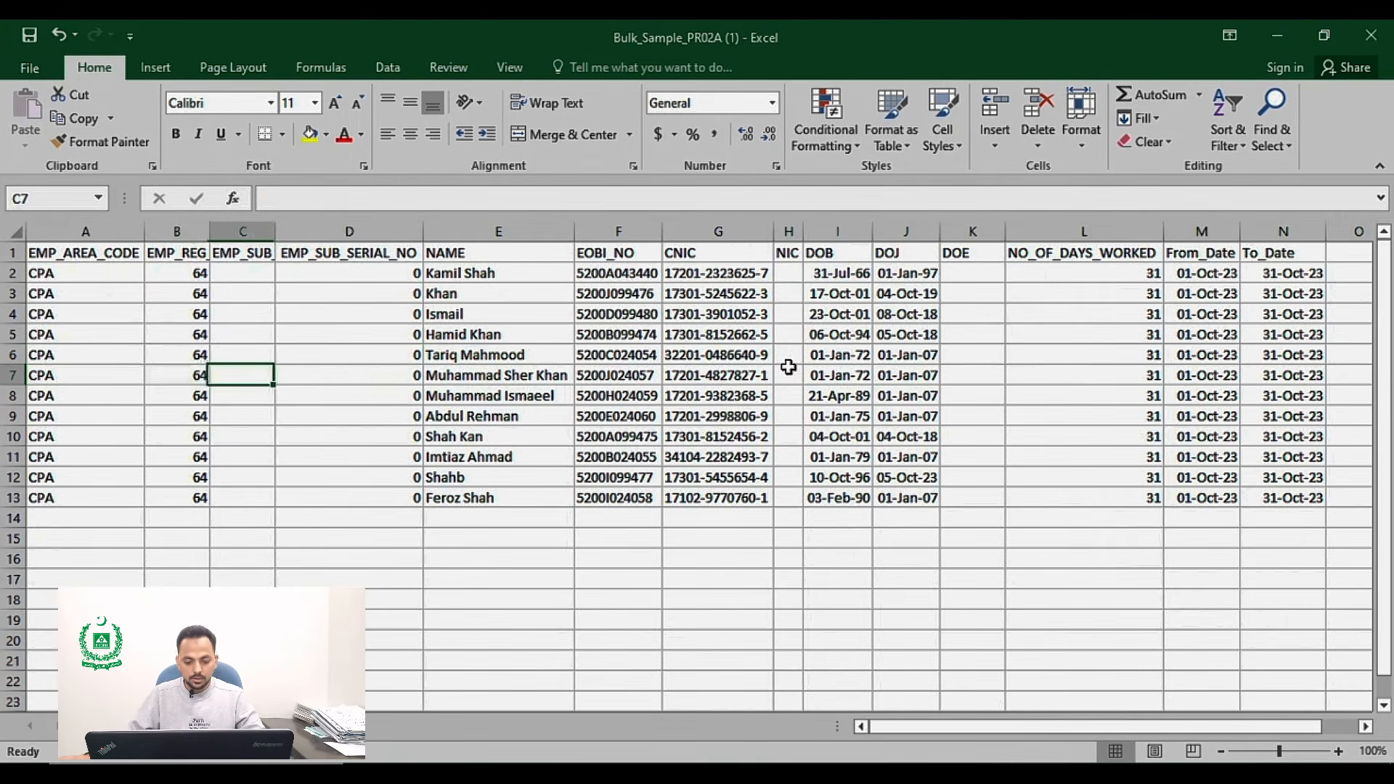
pyautogui.press('Right')
pyautogui.hotkey('ctrl', 's')
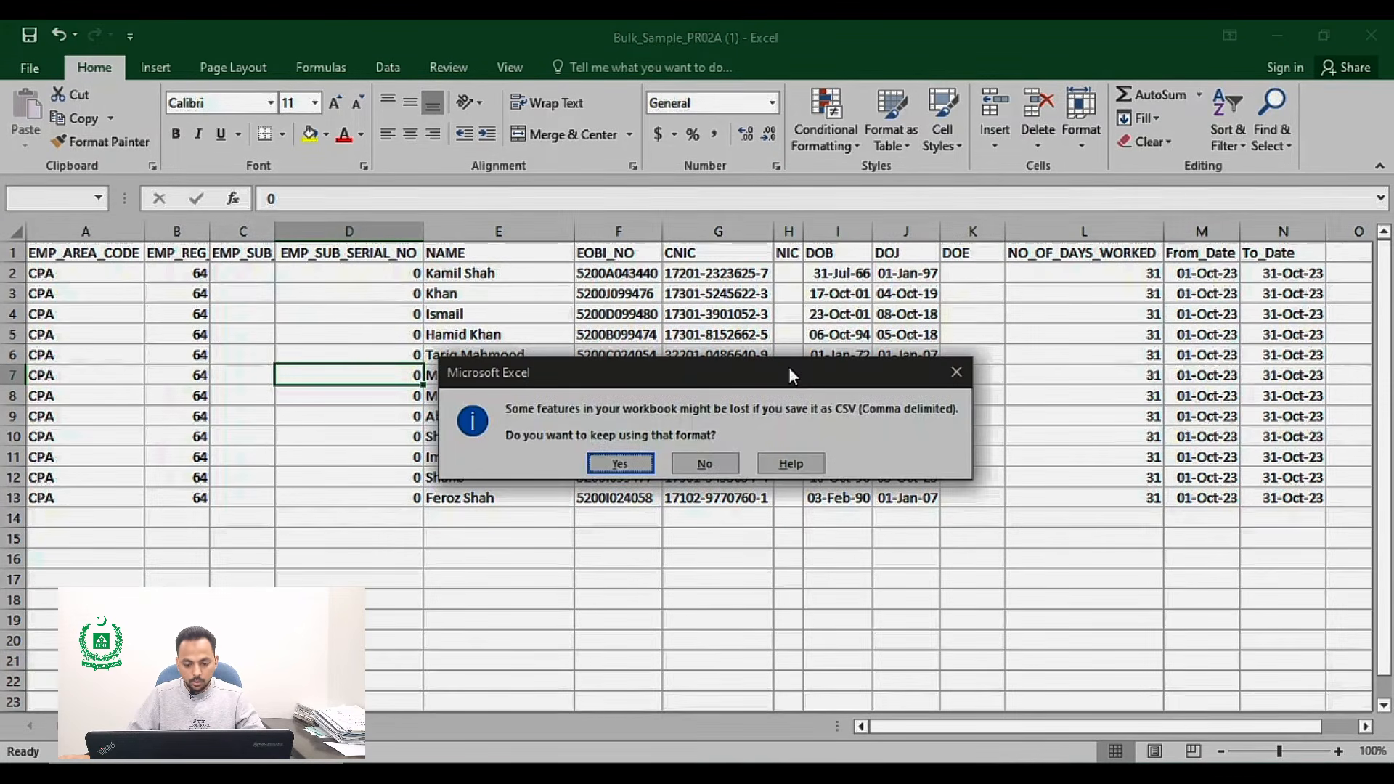
pyautogui.click(634, 461)
# Step: On the Bulk IP's Reporting page, choose Bulk_Sample_PR02A (1) from the CURRENT DEMO 2 desktop folder and upload it
pyautogui.hotkey('alt', 'Tab')
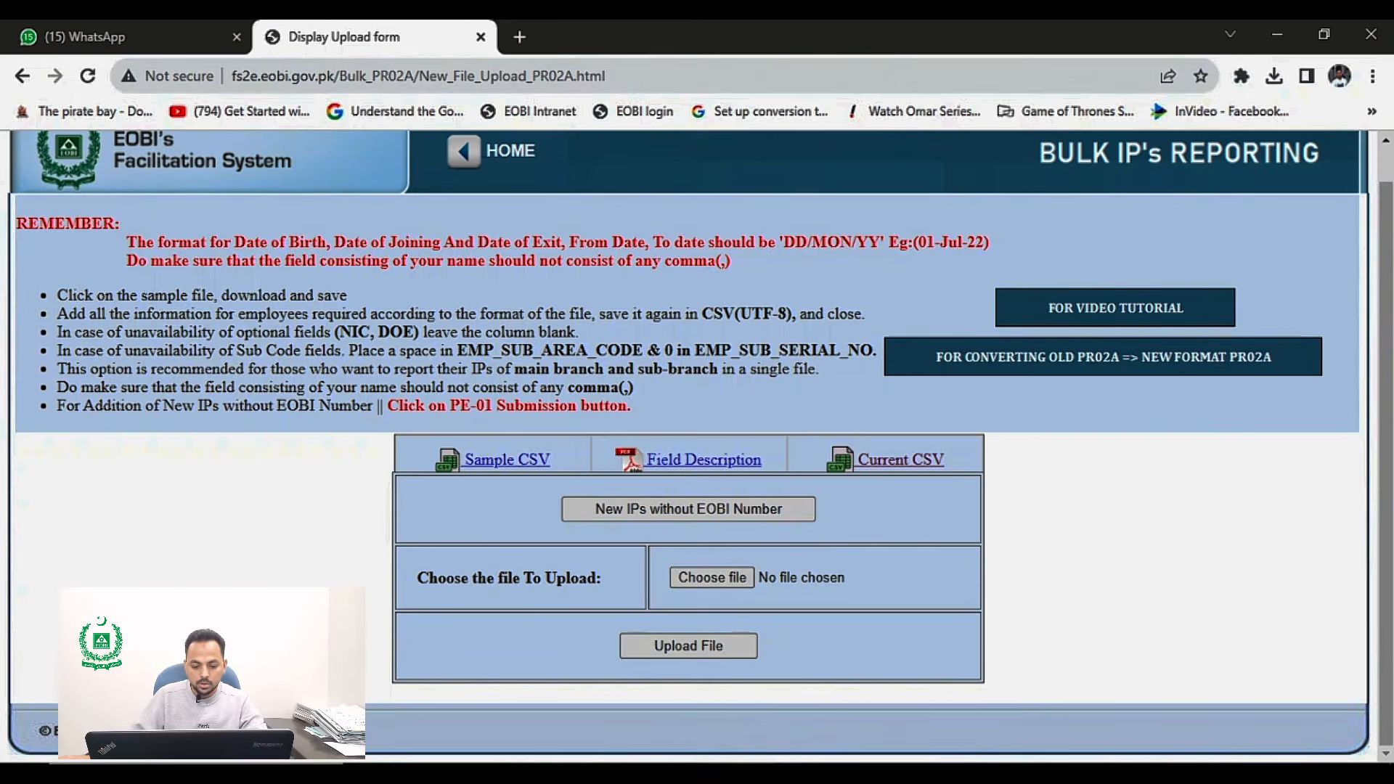
pyautogui.click(718, 578)
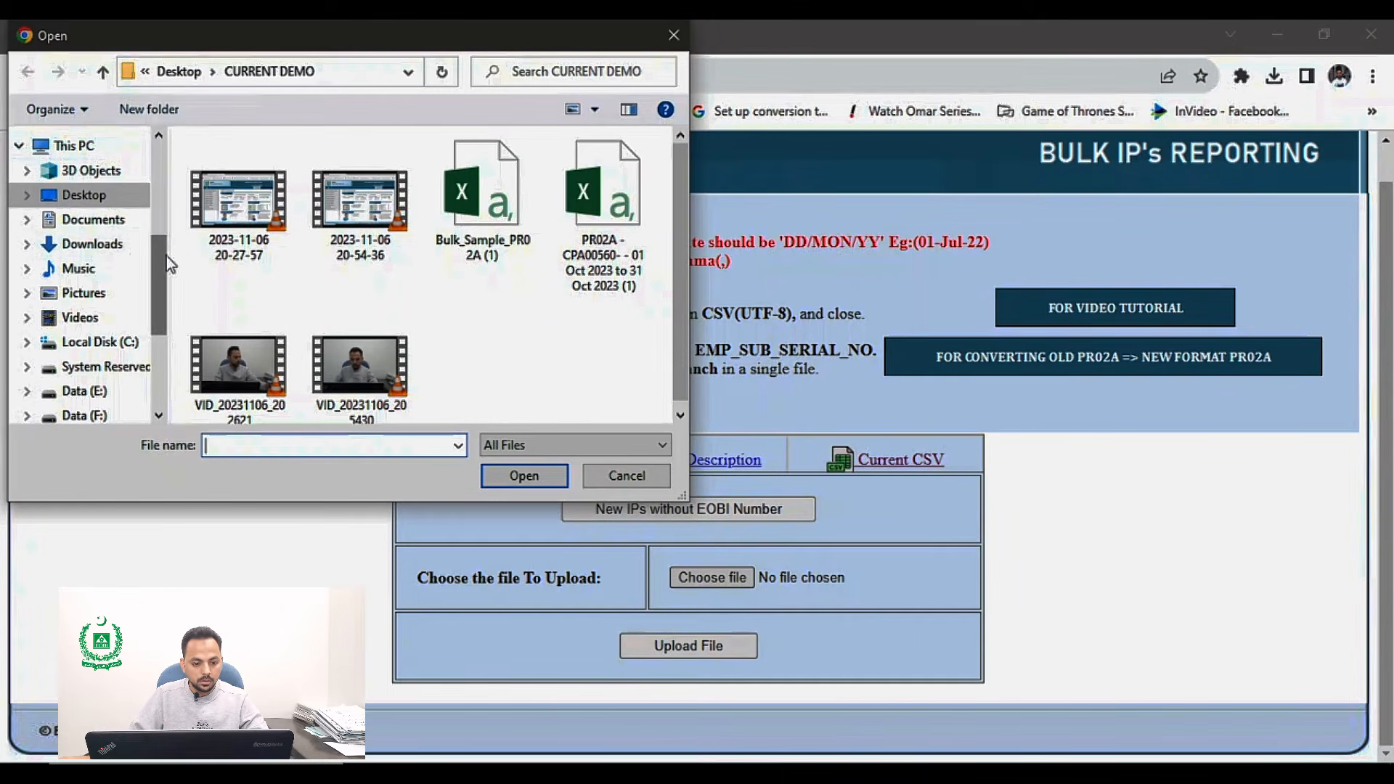
pyautogui.click(178, 71)
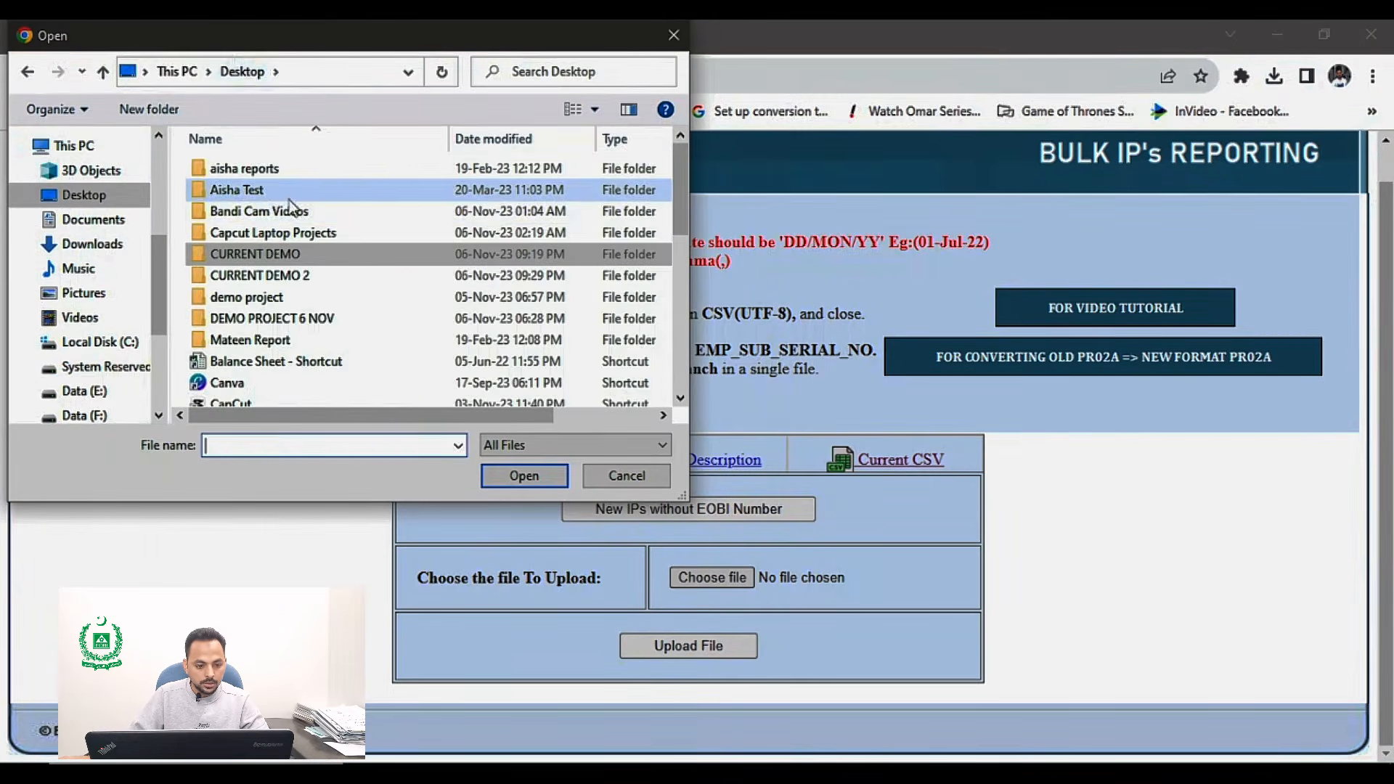
pyautogui.doubleClick(297, 275)
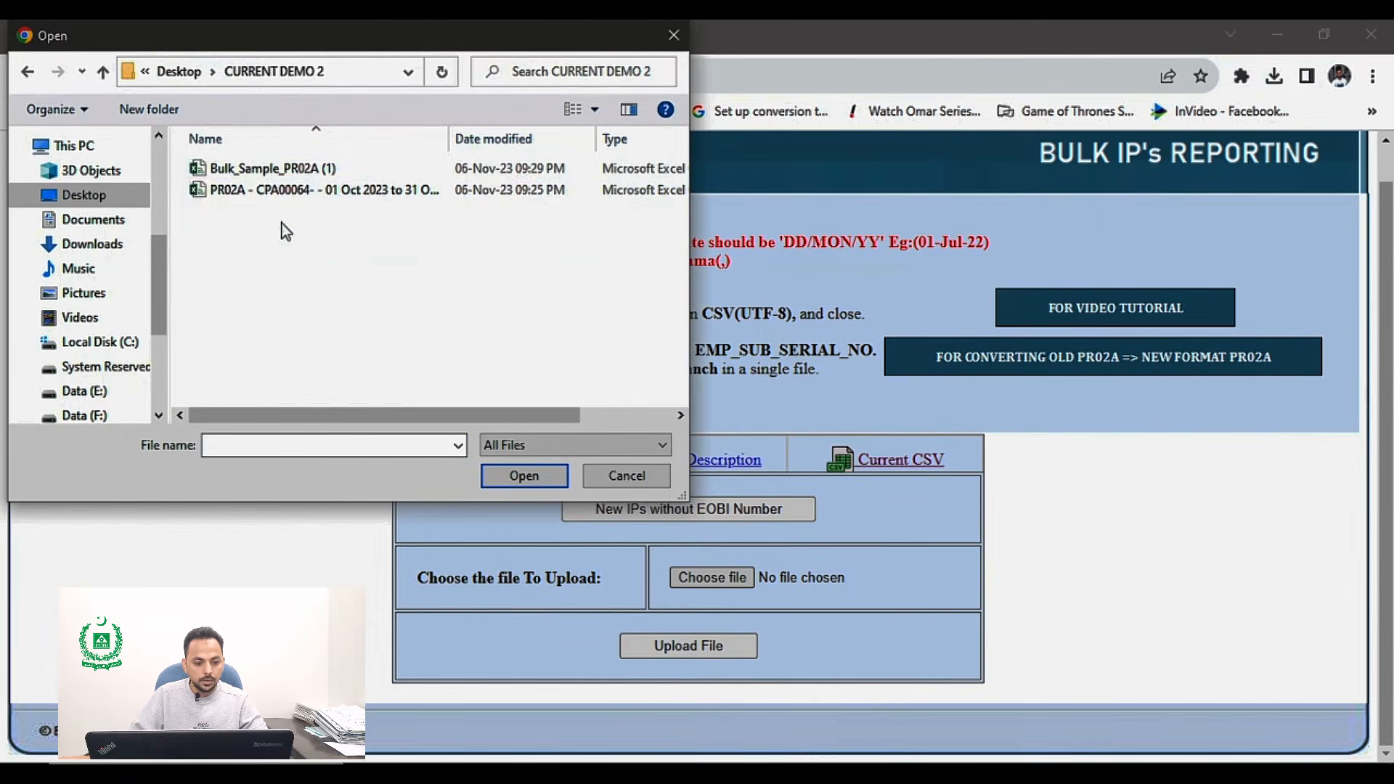
pyautogui.click(272, 168)
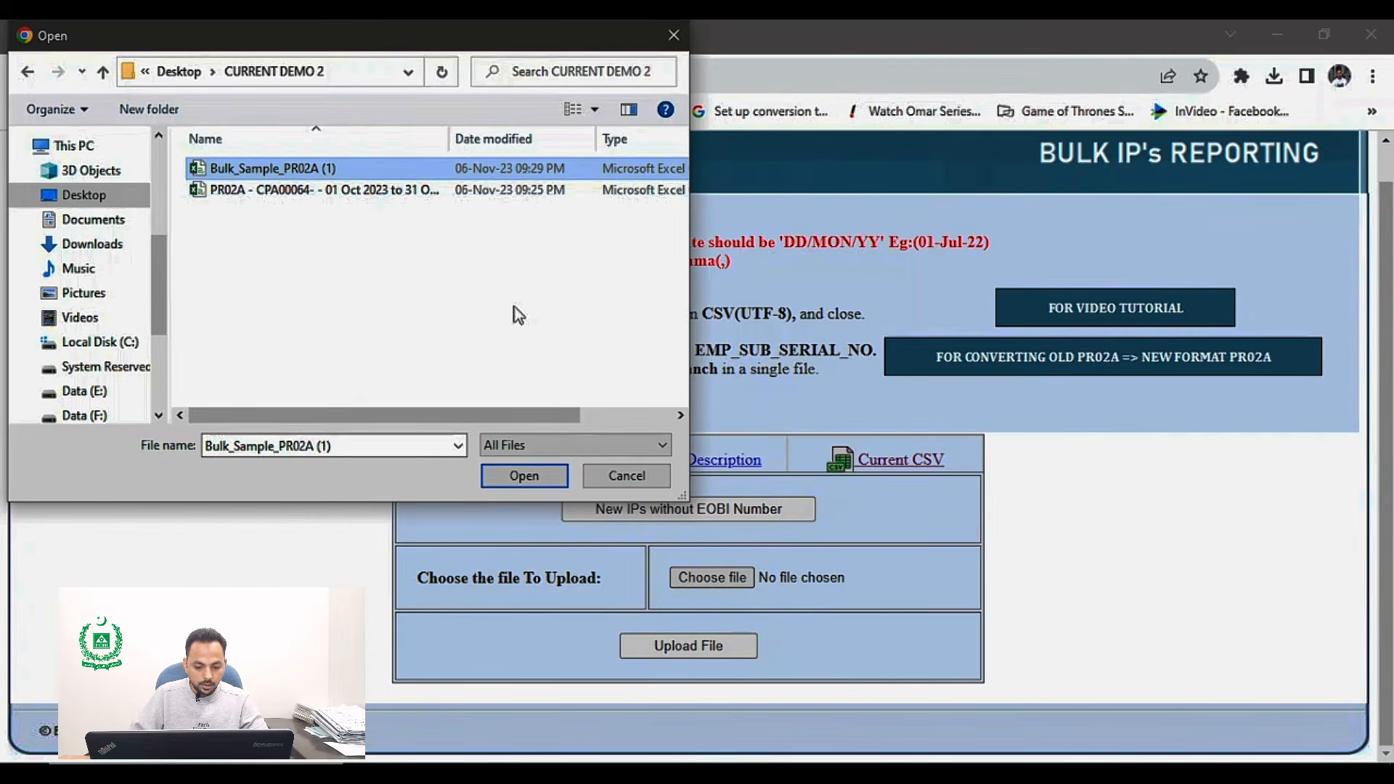
pyautogui.click(525, 478)
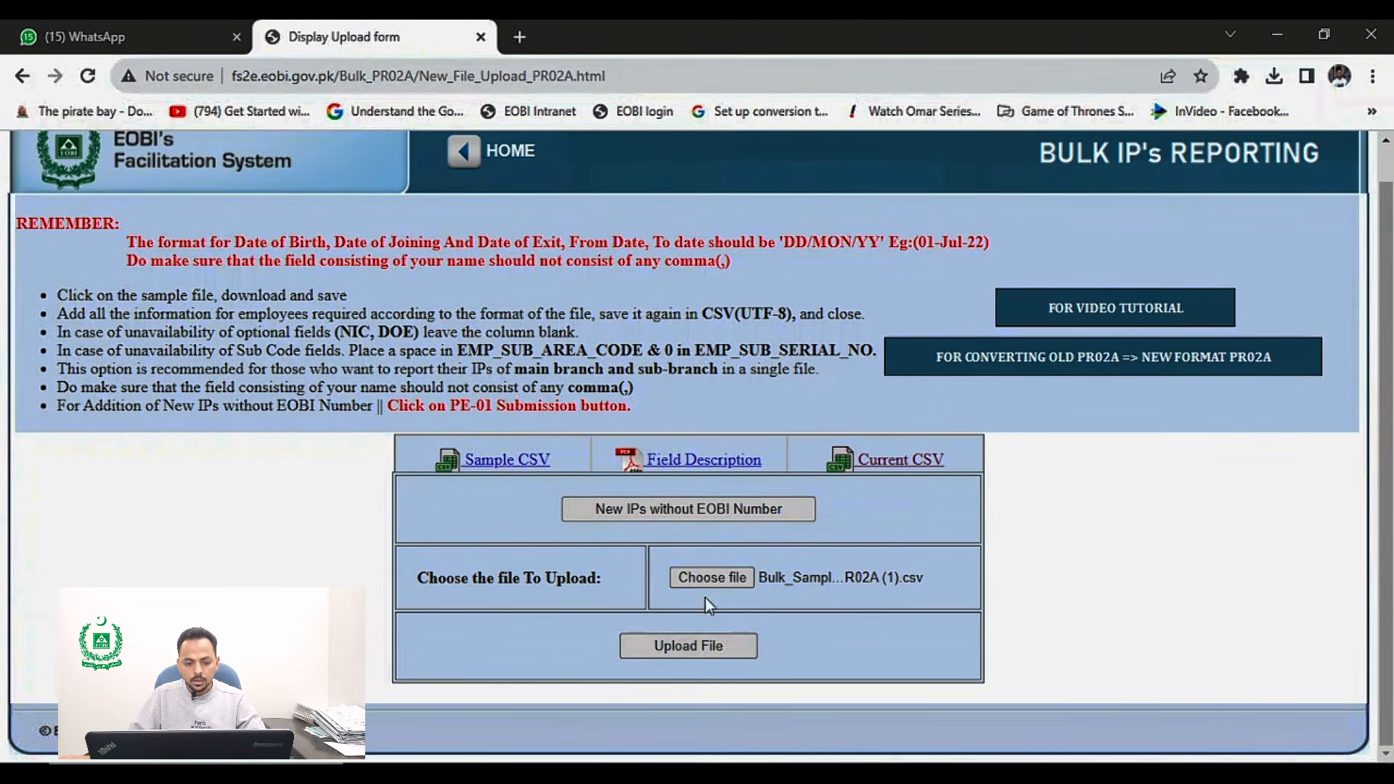
pyautogui.click(703, 649)
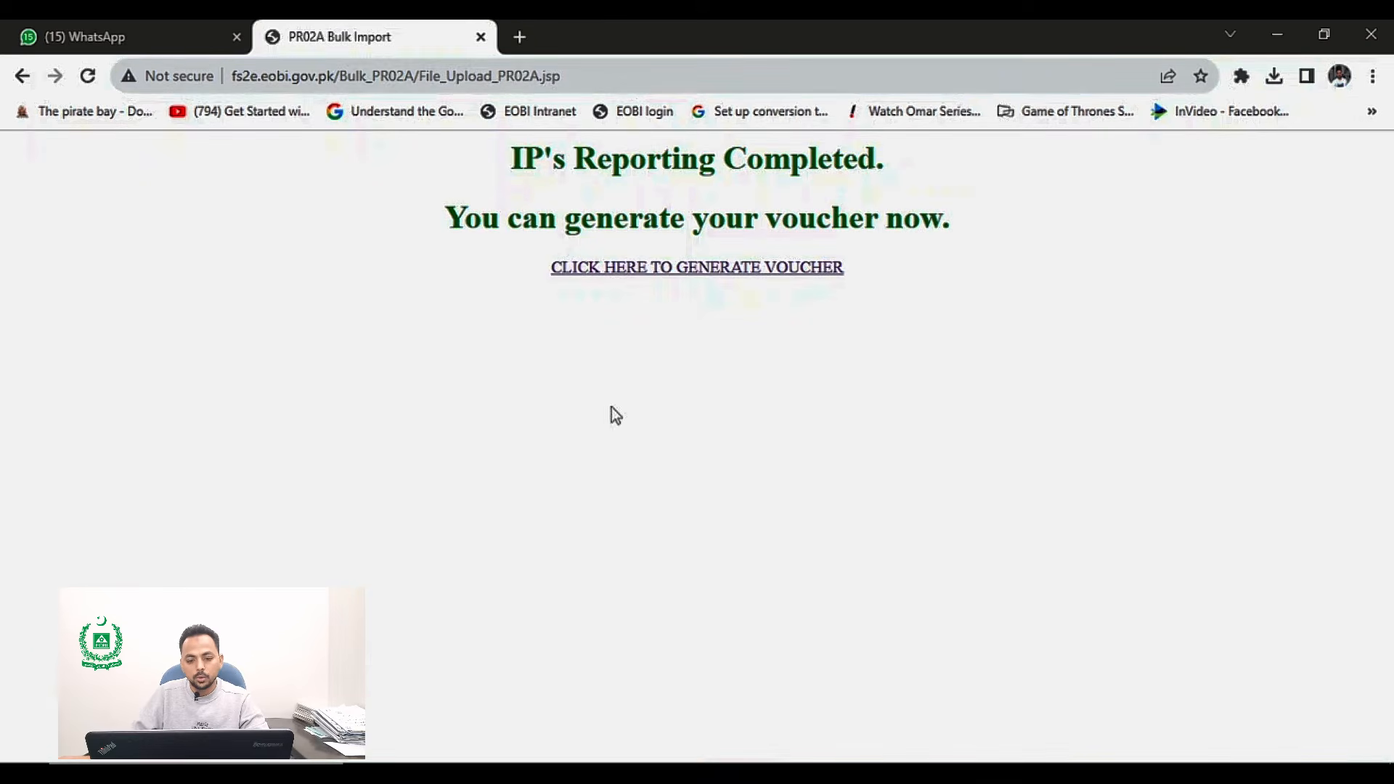
# Step: Follow the link to generate the voucher and sign in with the employer user ID and account password
pyautogui.click(644, 269)
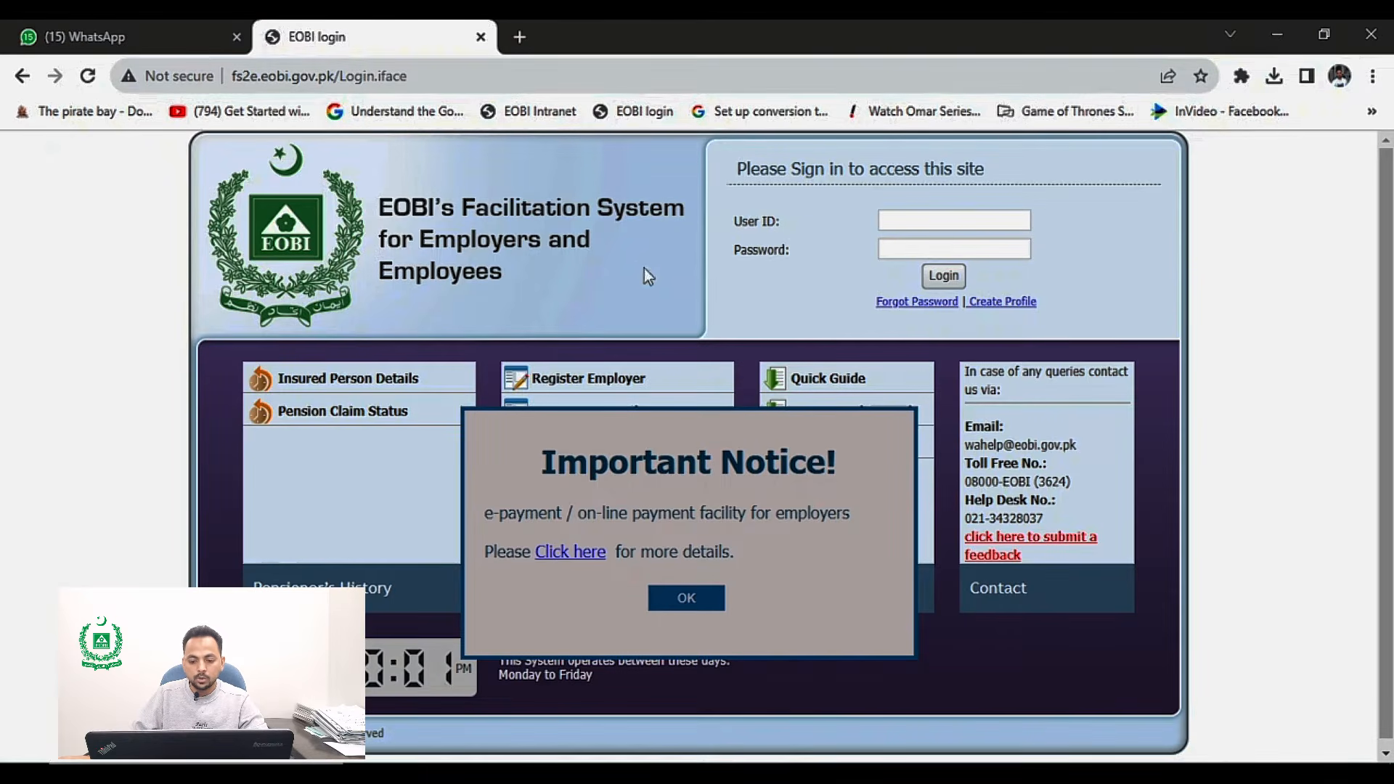
pyautogui.click(894, 221)
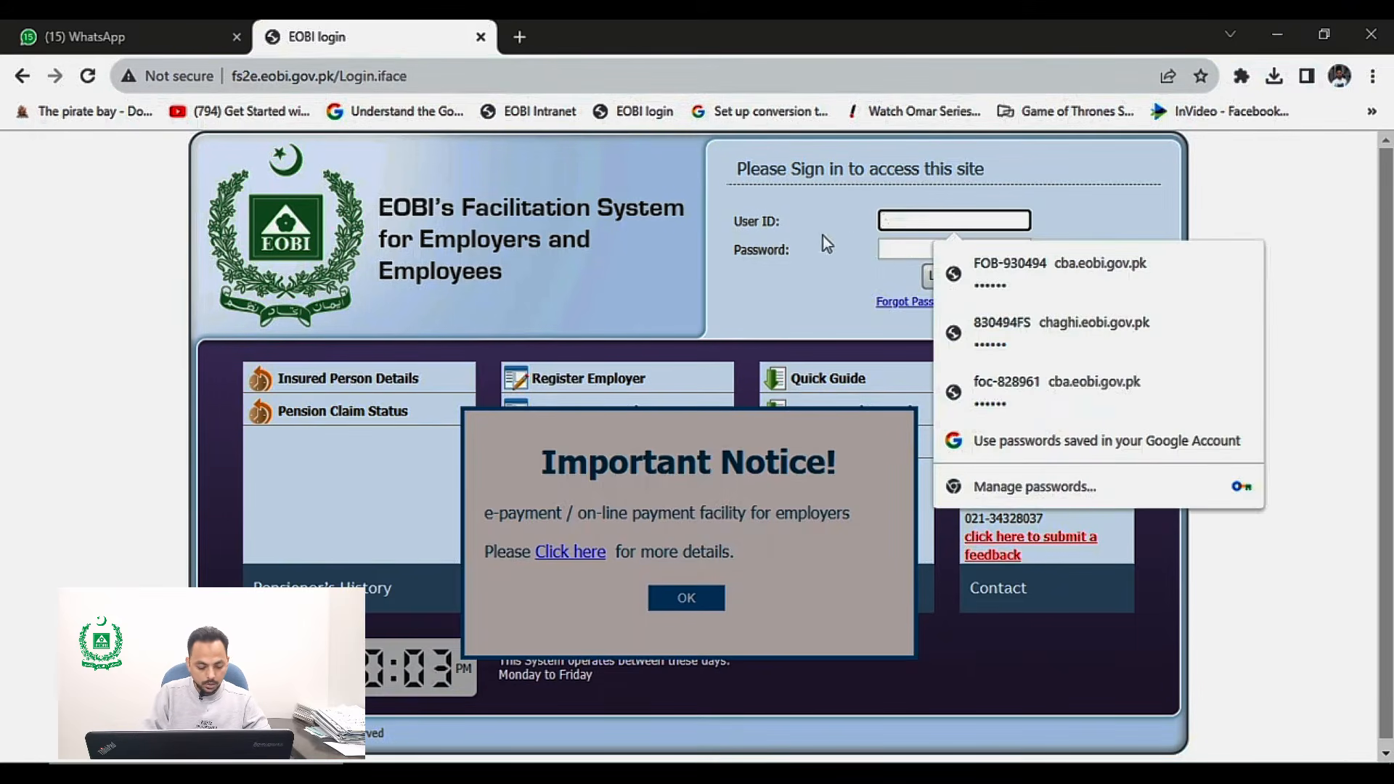
pyautogui.write('CP')
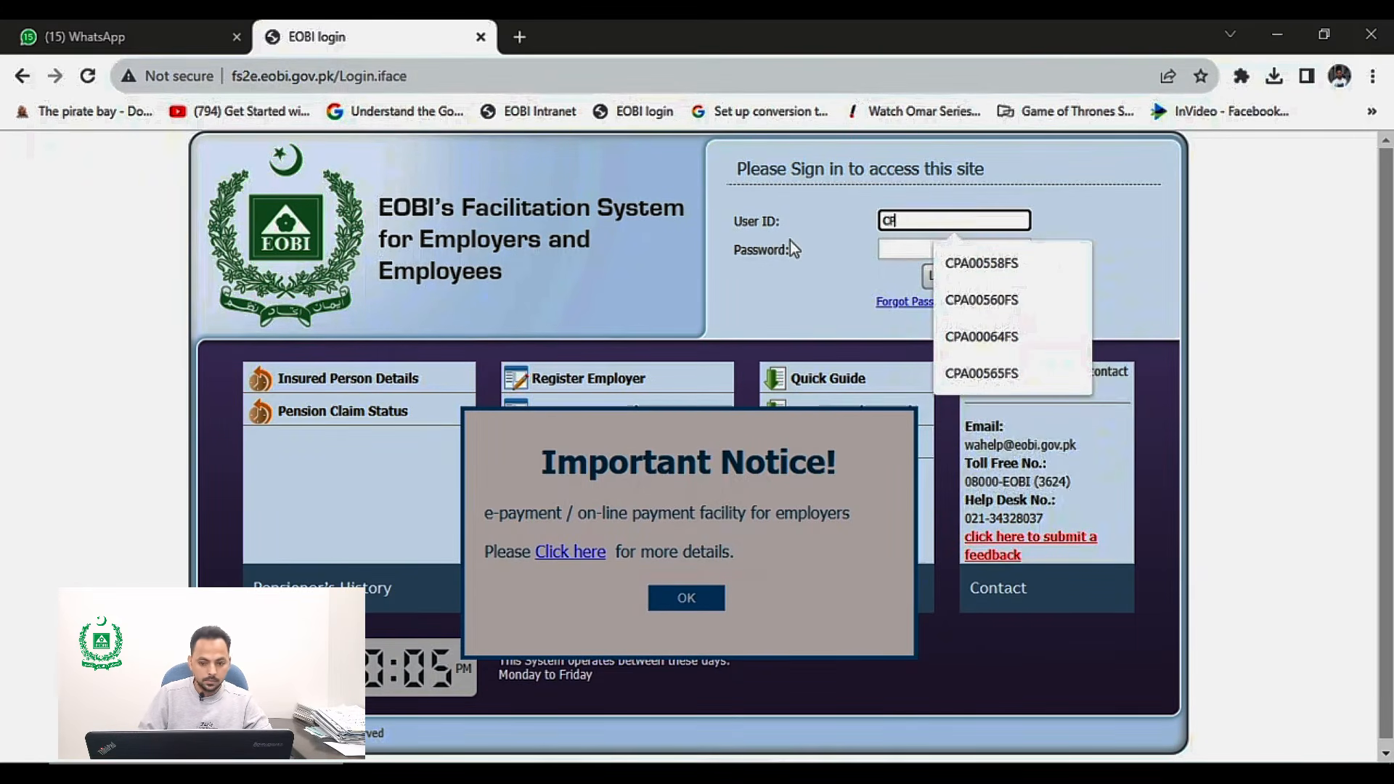
pyautogui.write('A00')
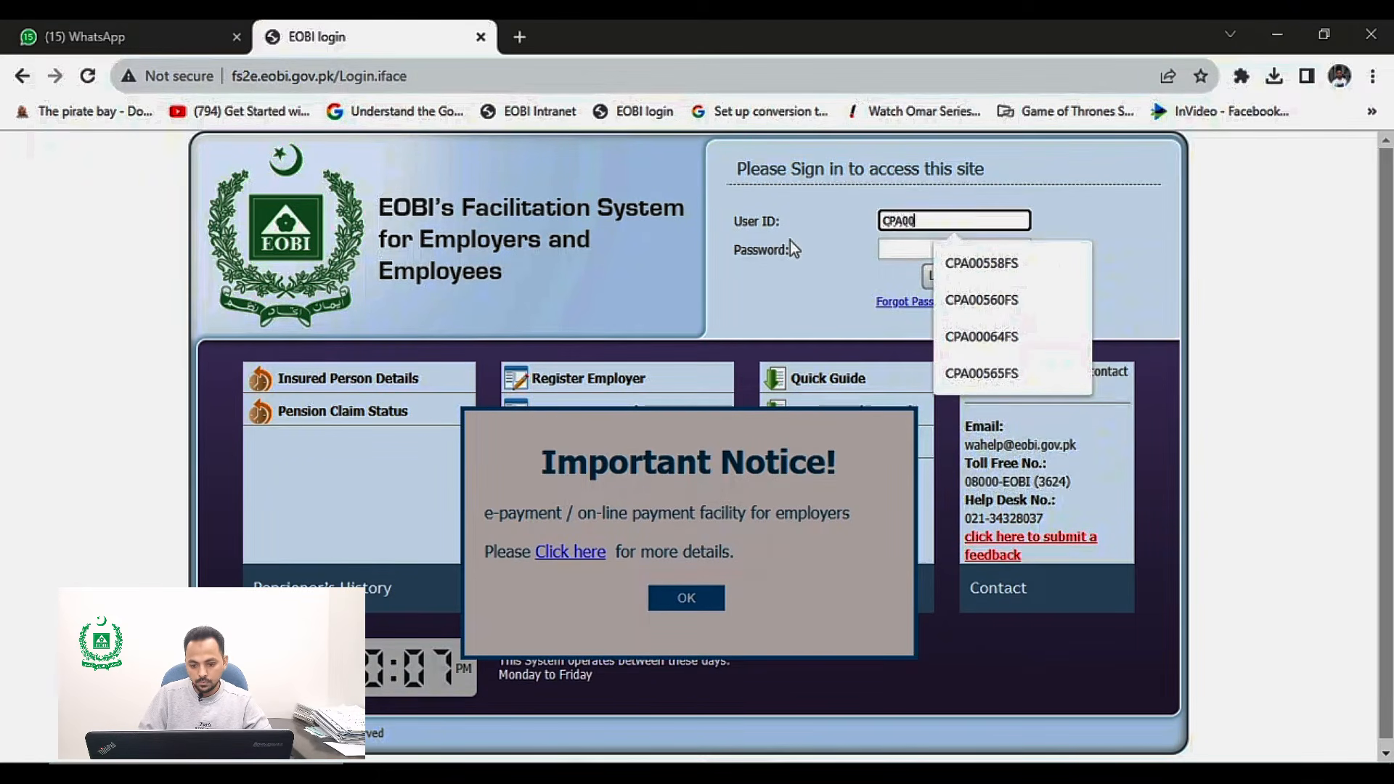
pyautogui.write('064FS')
pyautogui.press('Tab')
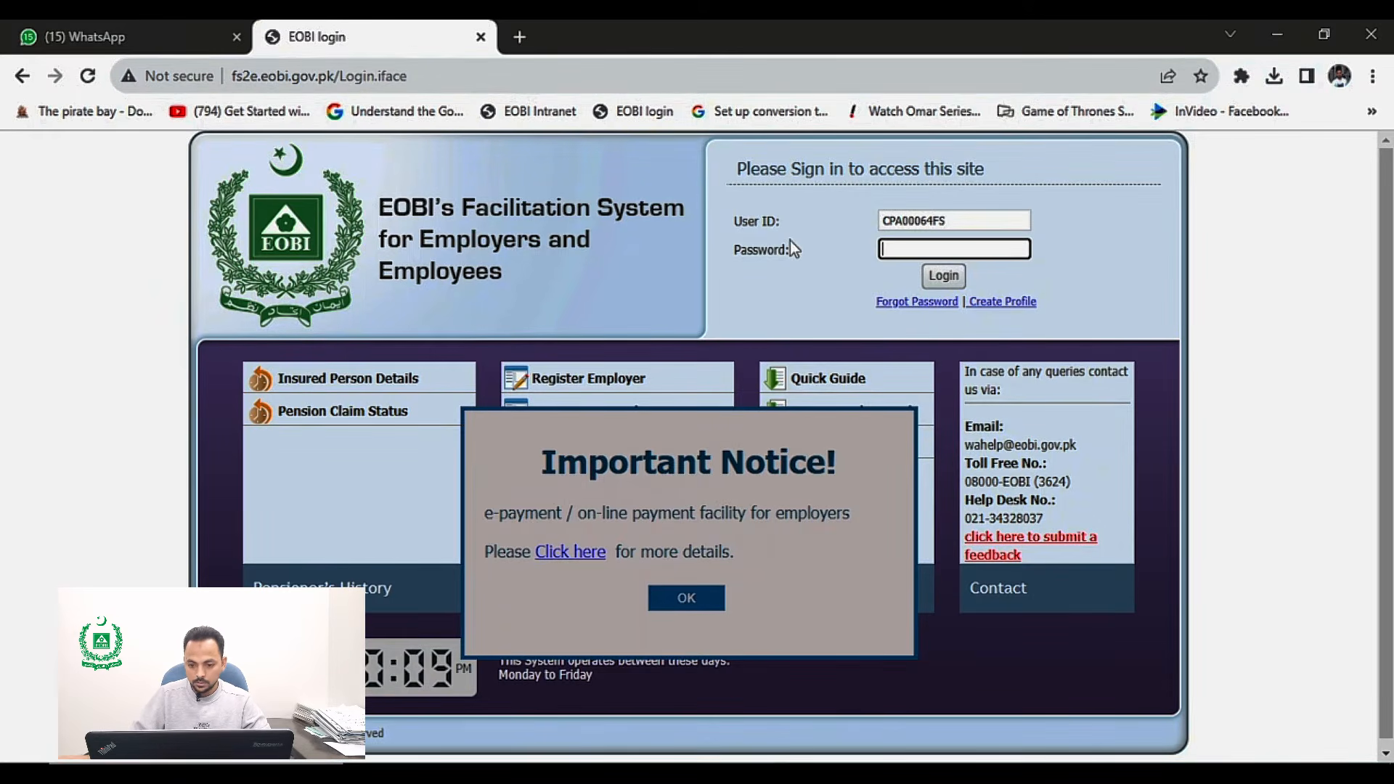
pyautogui.write('••••••')
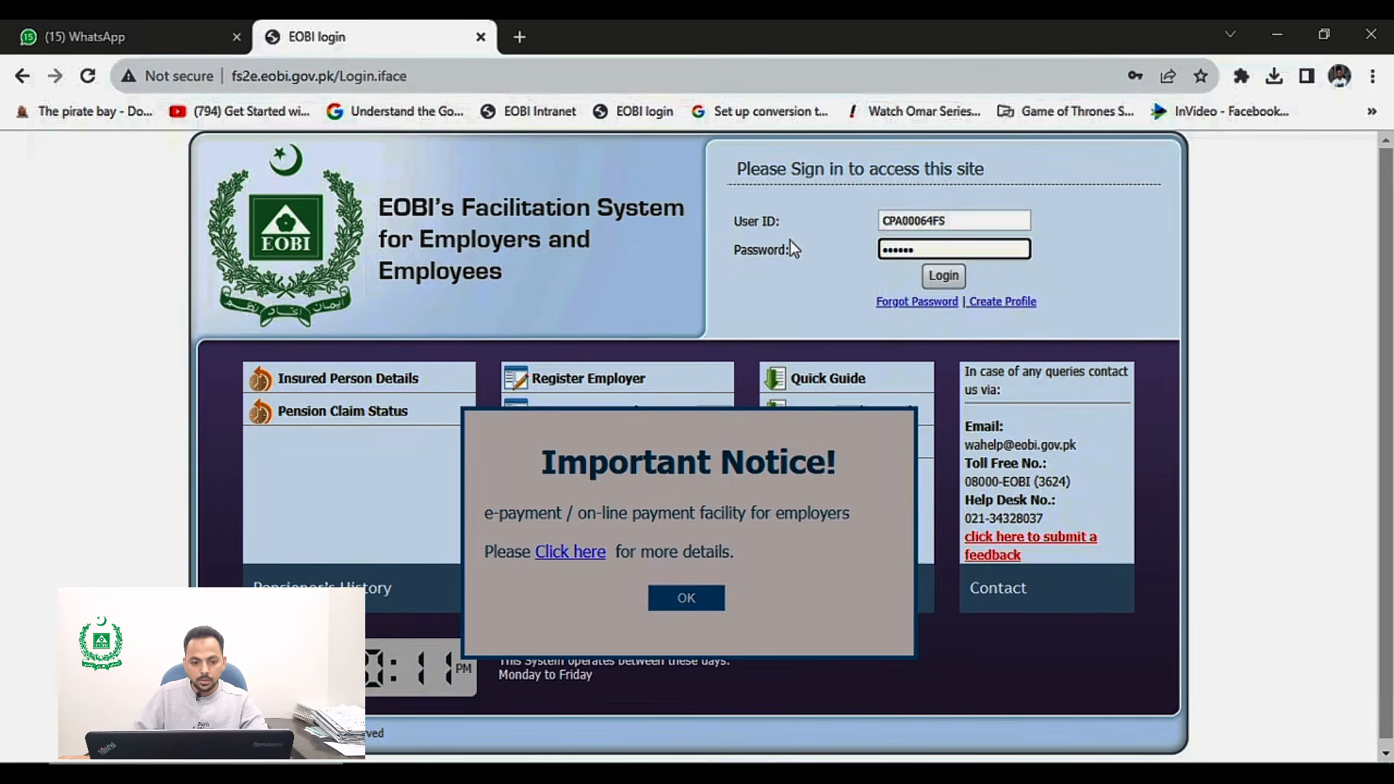
pyautogui.click(942, 276)
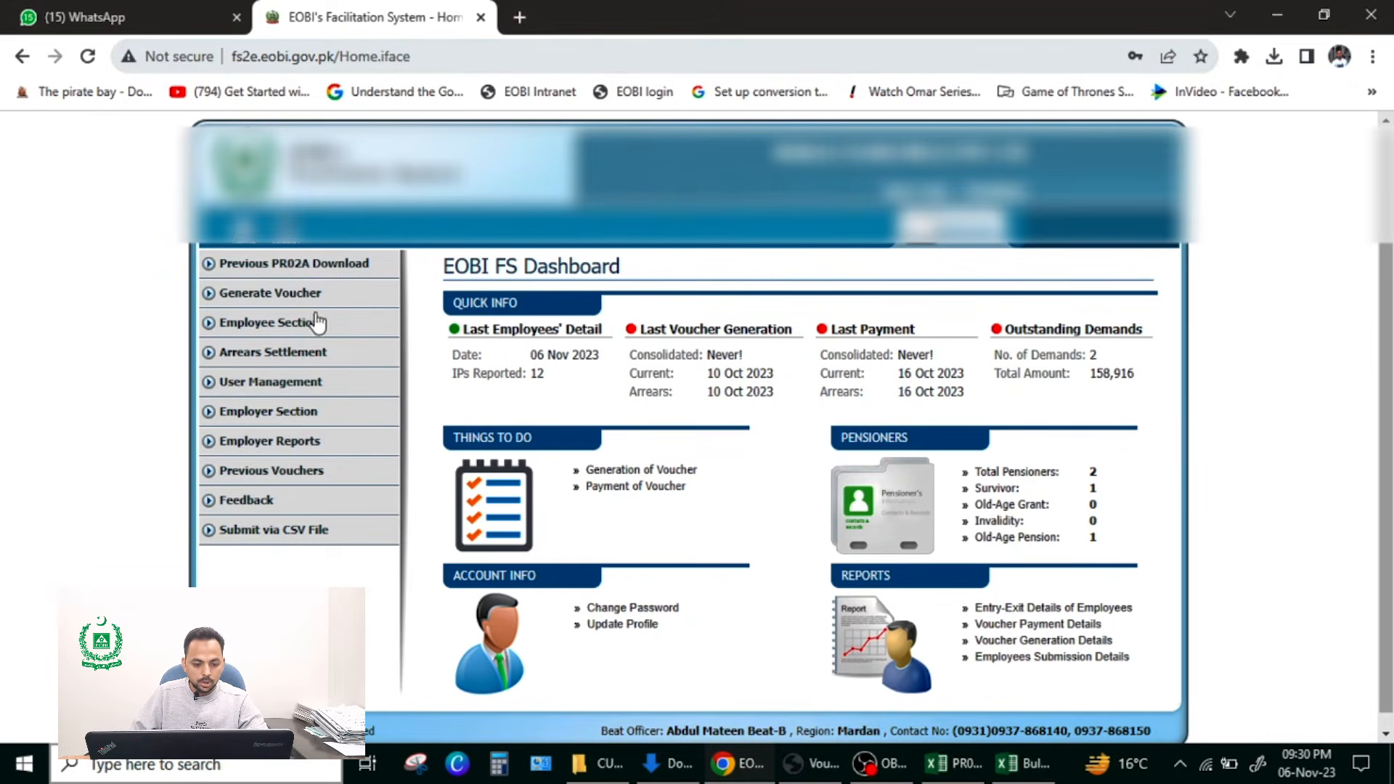
# Step: Open Generate Voucher (PR03), review the existing IPs, and proceed to the Voucher Preview step, acknowledging the notice
pyautogui.click(267, 299)
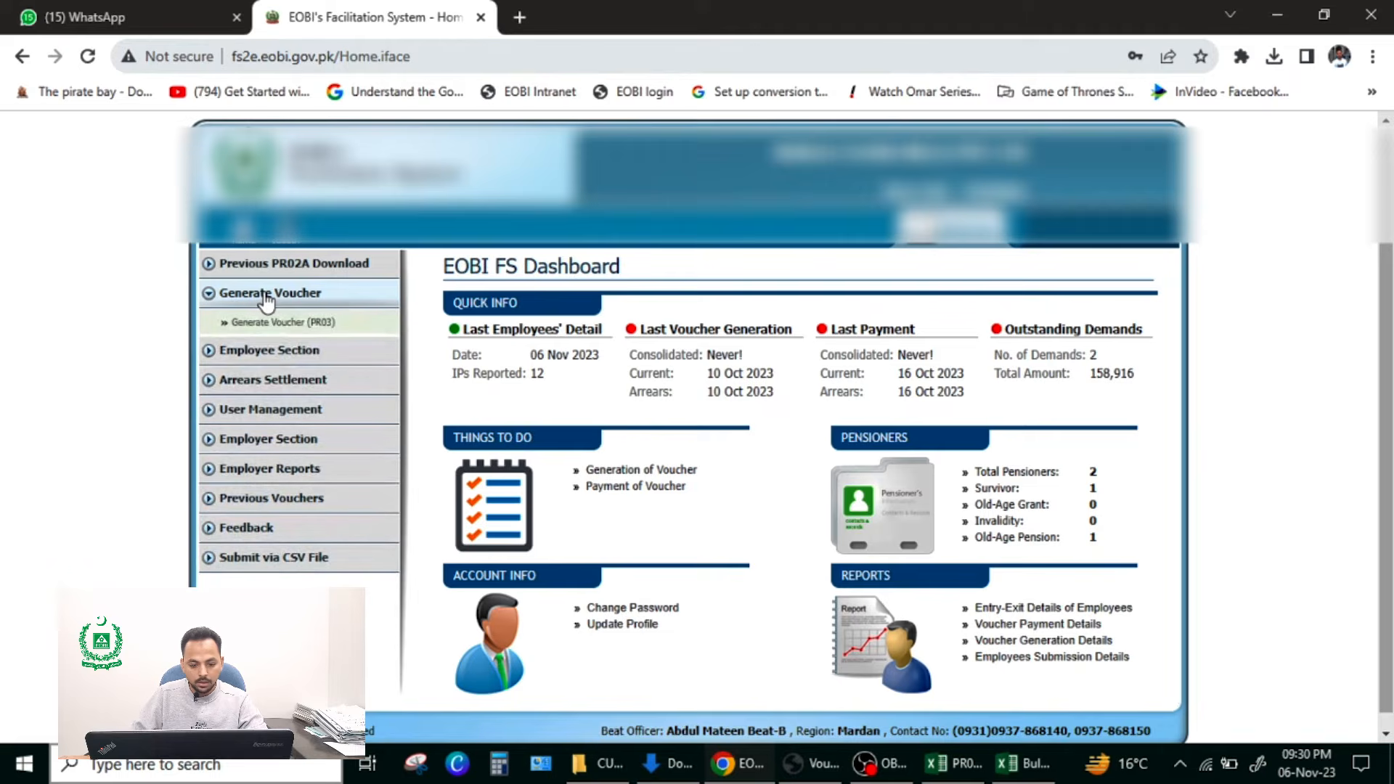
pyautogui.click(305, 324)
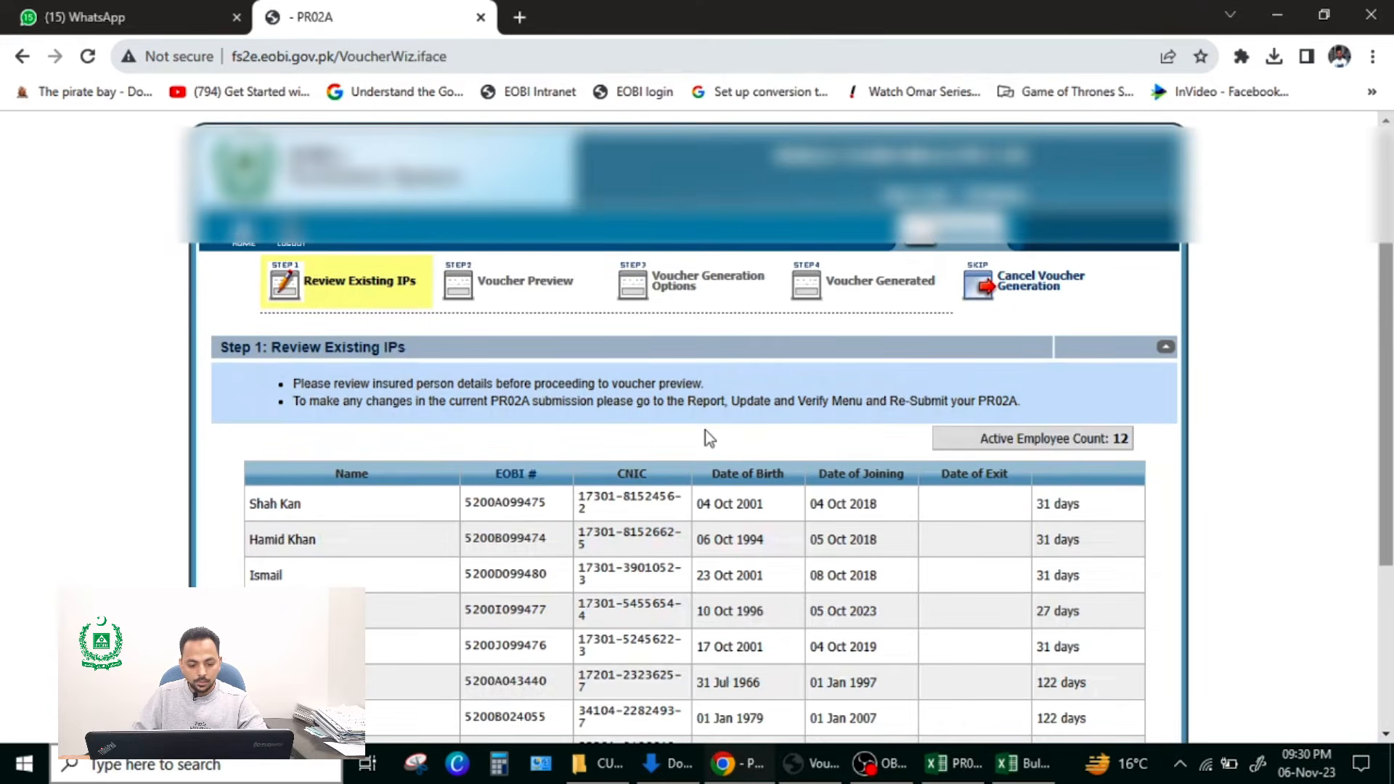
pyautogui.scroll(-3, 704, 430)
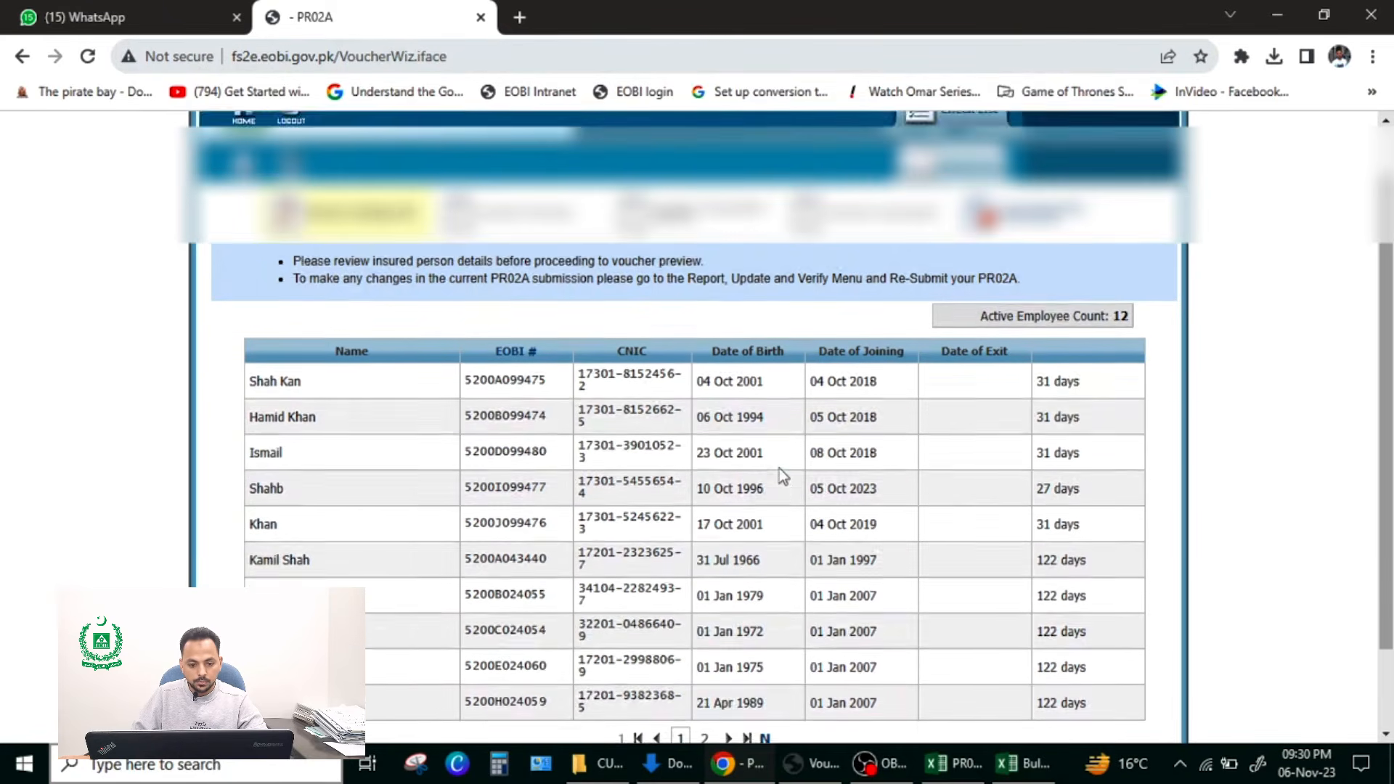
pyautogui.scroll(1, 779, 468)
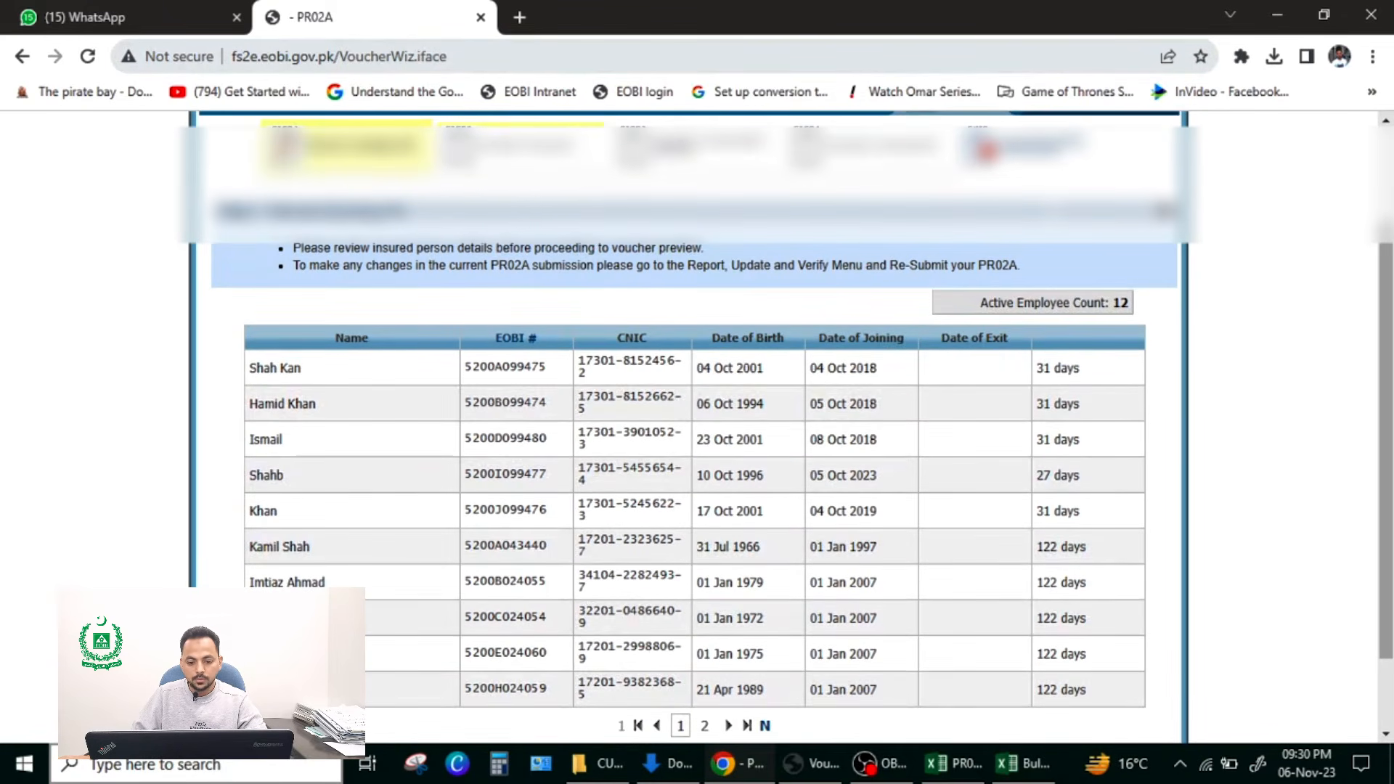
pyautogui.click(524, 154)
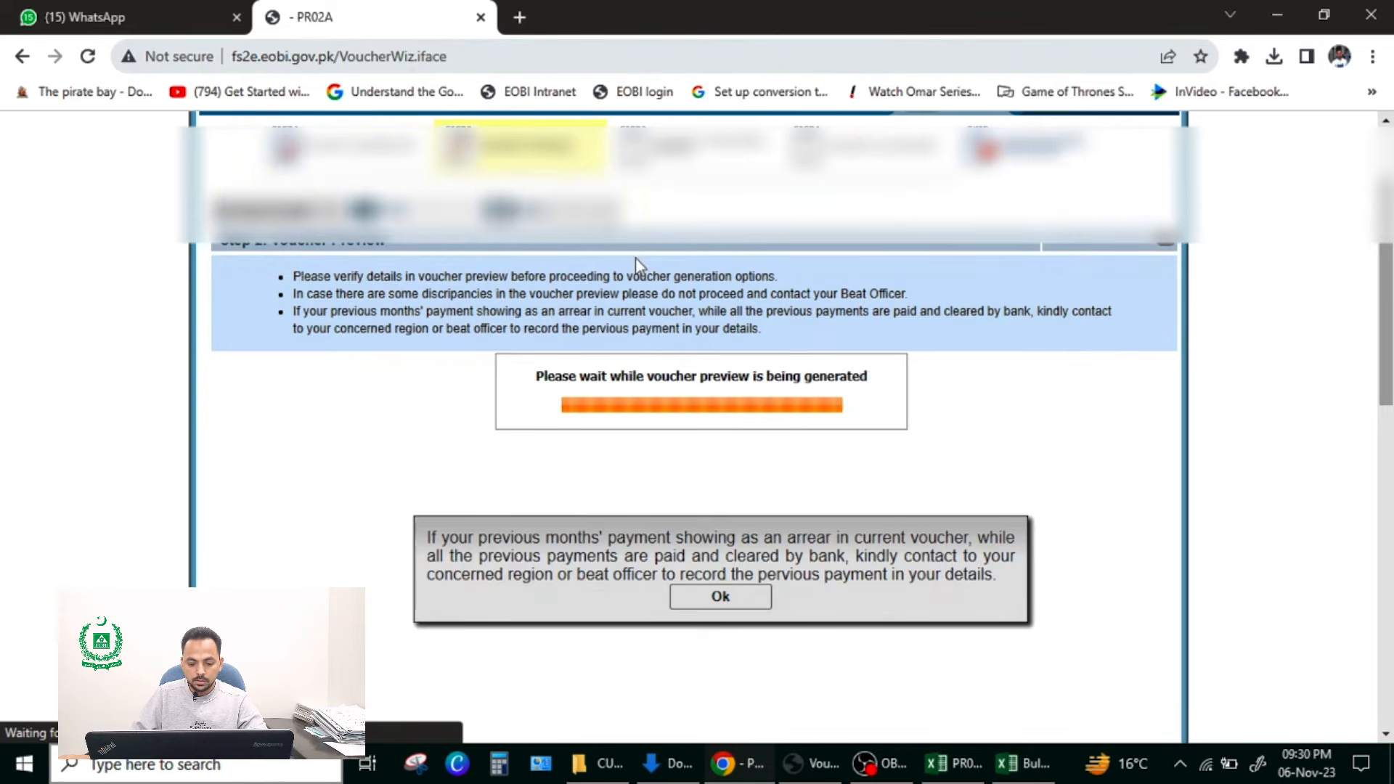
pyautogui.click(720, 596)
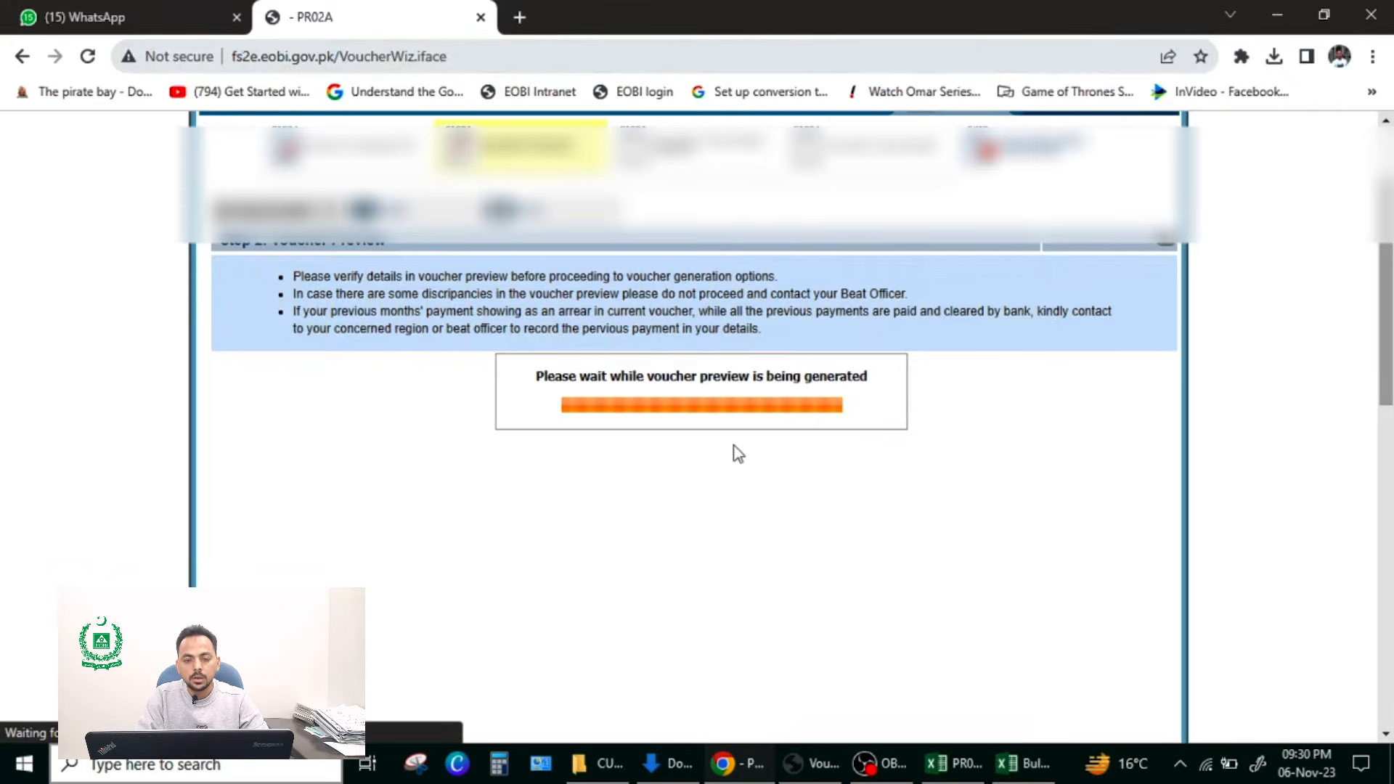
# Step: Review the voucher preview's identification, contributions and voucher summary
pyautogui.scroll(-3, 681, 419)
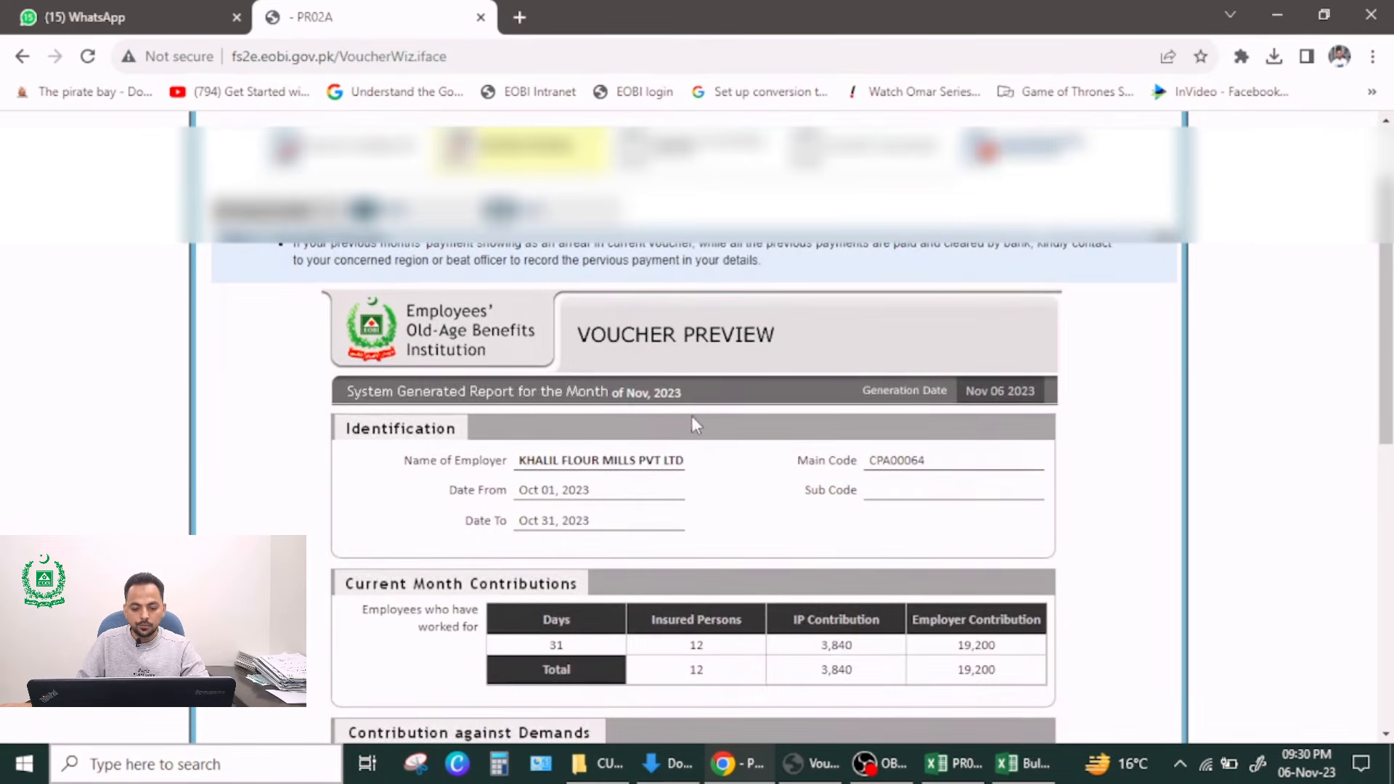
pyautogui.scroll(-2, 695, 425)
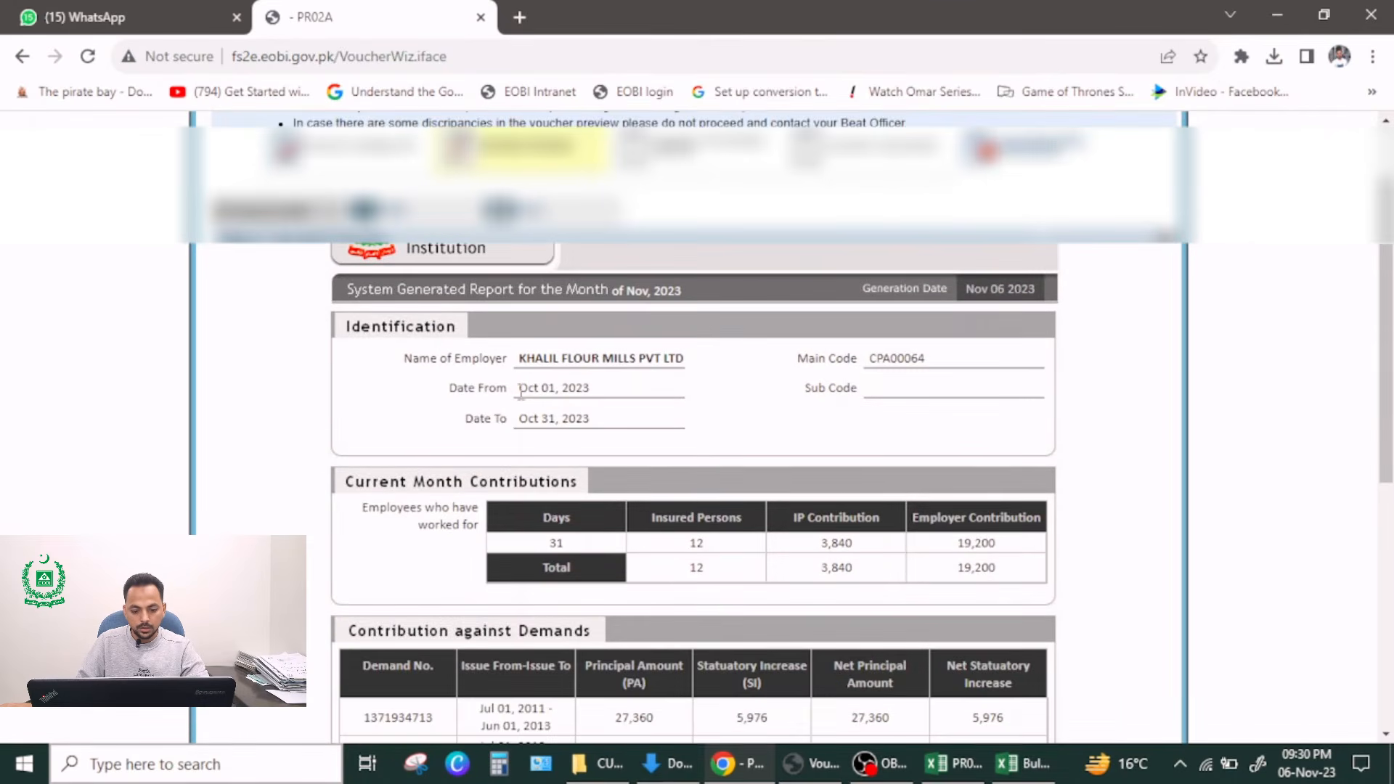
pyautogui.scroll(-2, 696, 517)
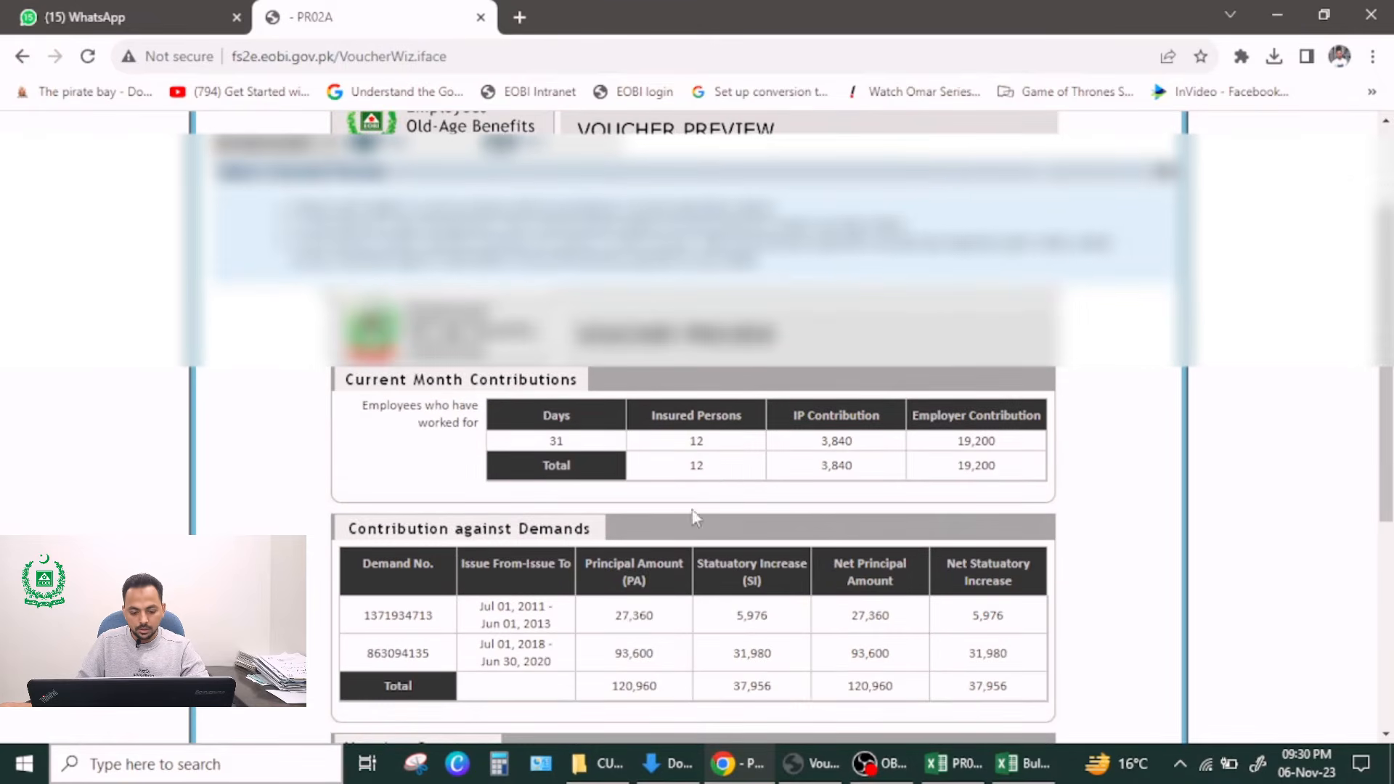
pyautogui.scroll(-2, 728, 530)
pyautogui.scroll(-3, 729, 532)
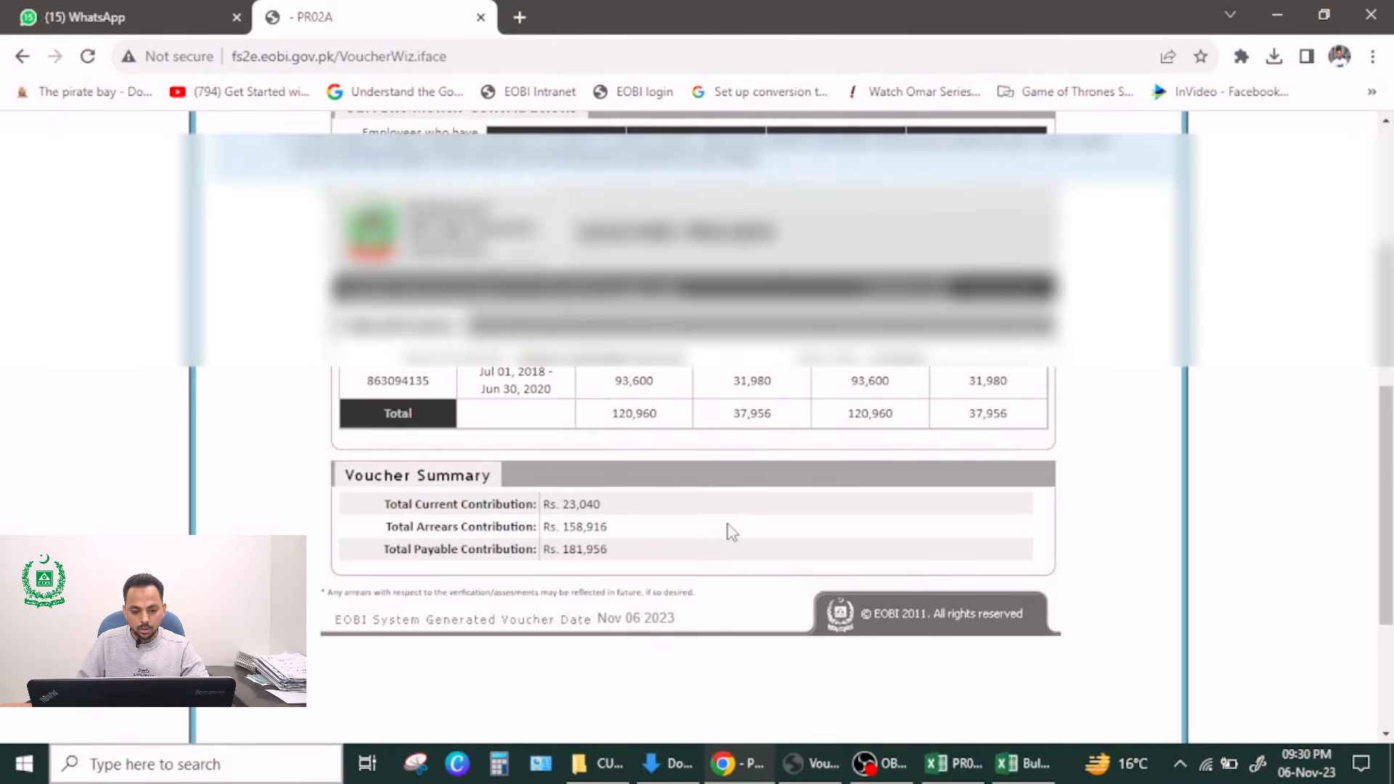
# Step: Proceed to the payment options, choose the Current Voucher payment, and finalize and generate the voucher
pyautogui.scroll(12, 668, 531)
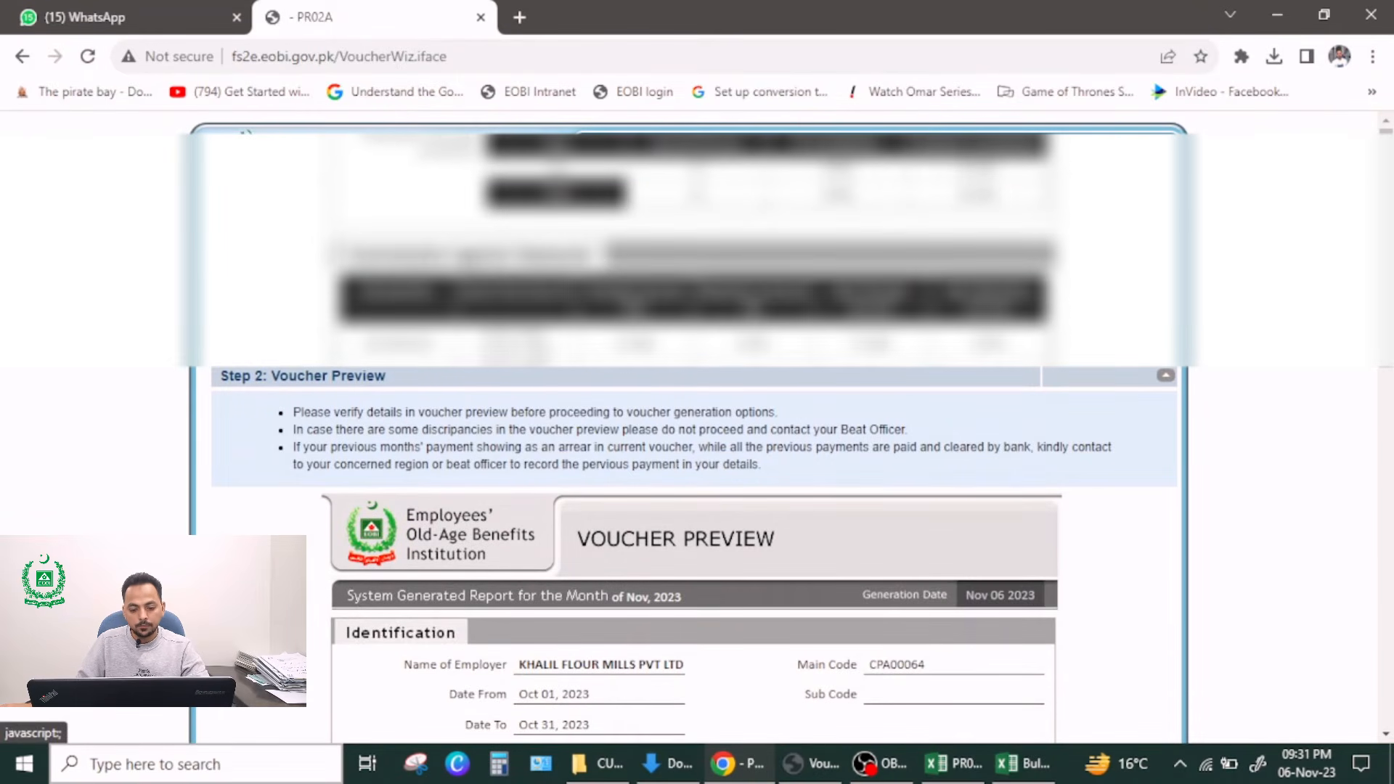
pyautogui.click(704, 280)
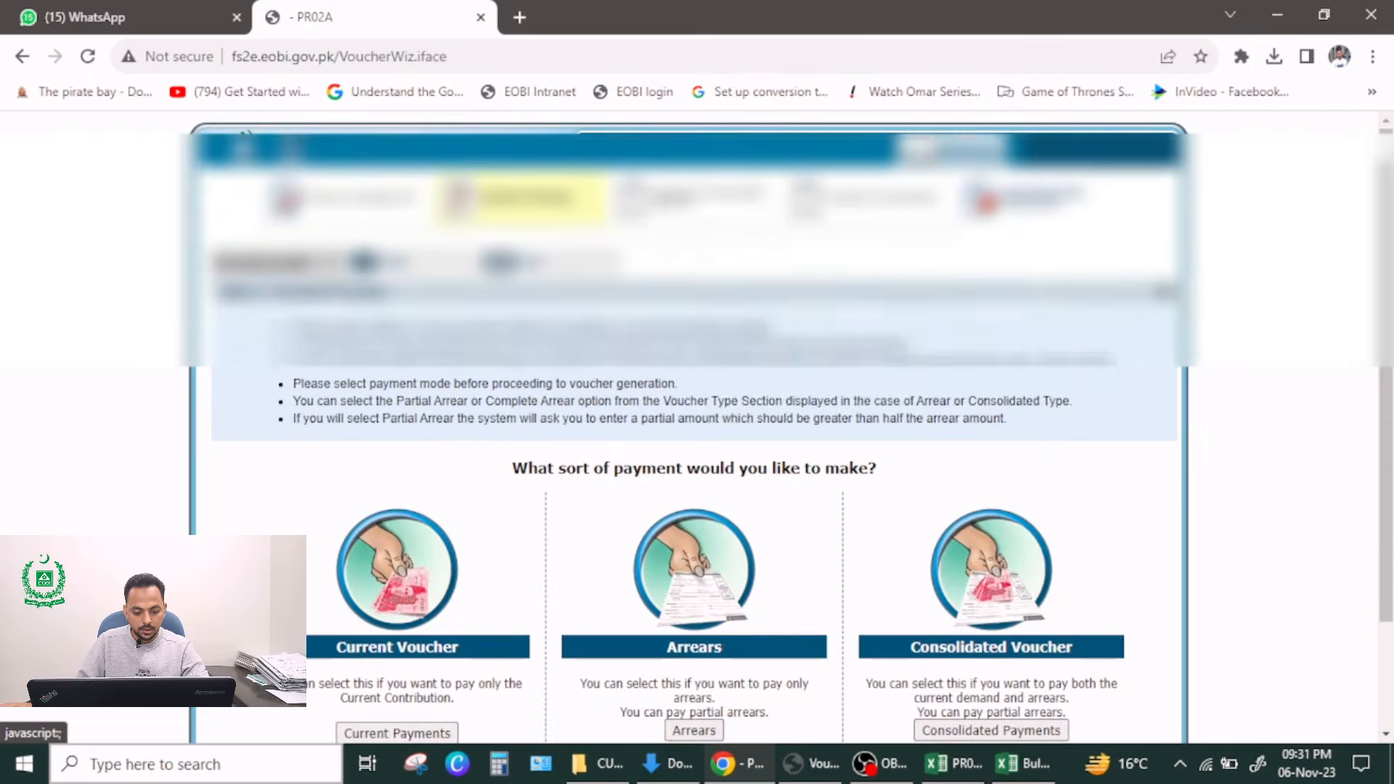
pyautogui.scroll(-1, 555, 533)
pyautogui.click(385, 630)
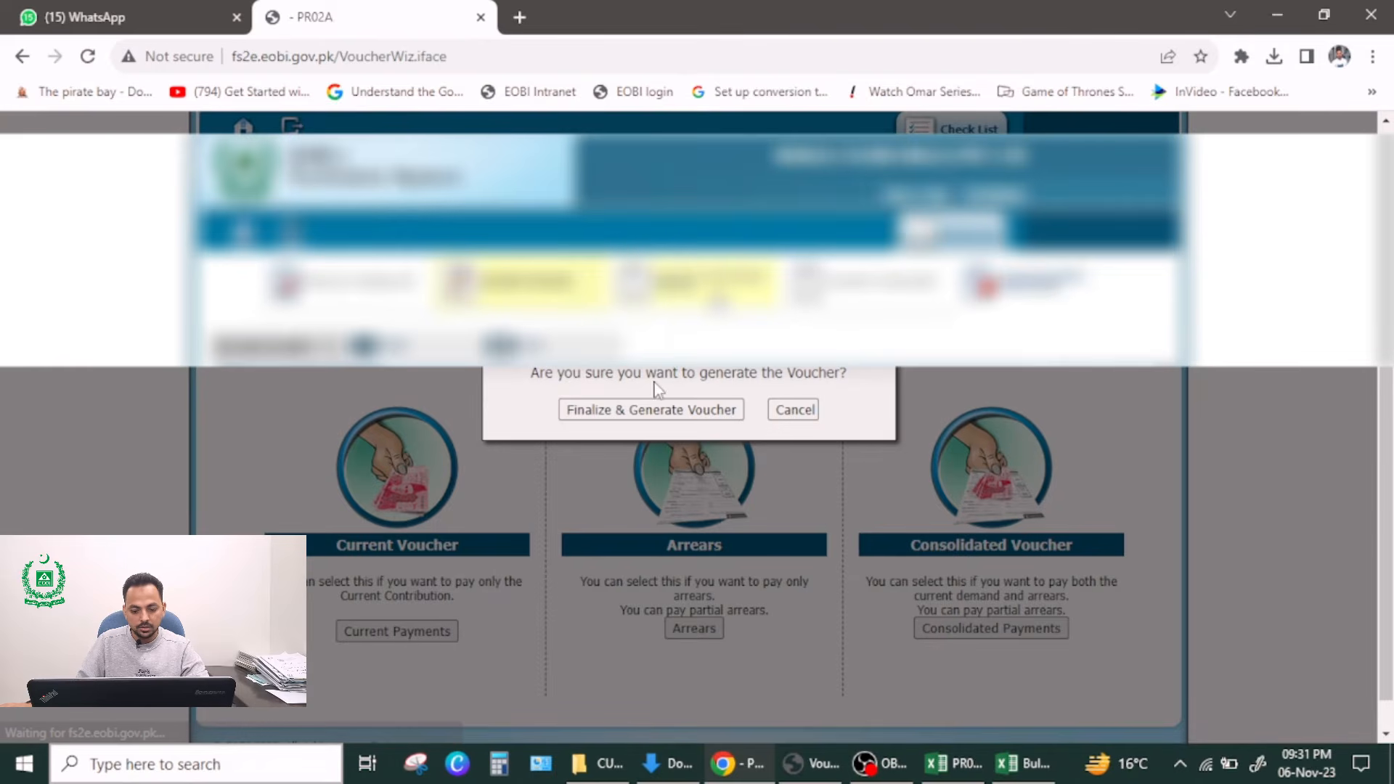
pyautogui.click(658, 411)
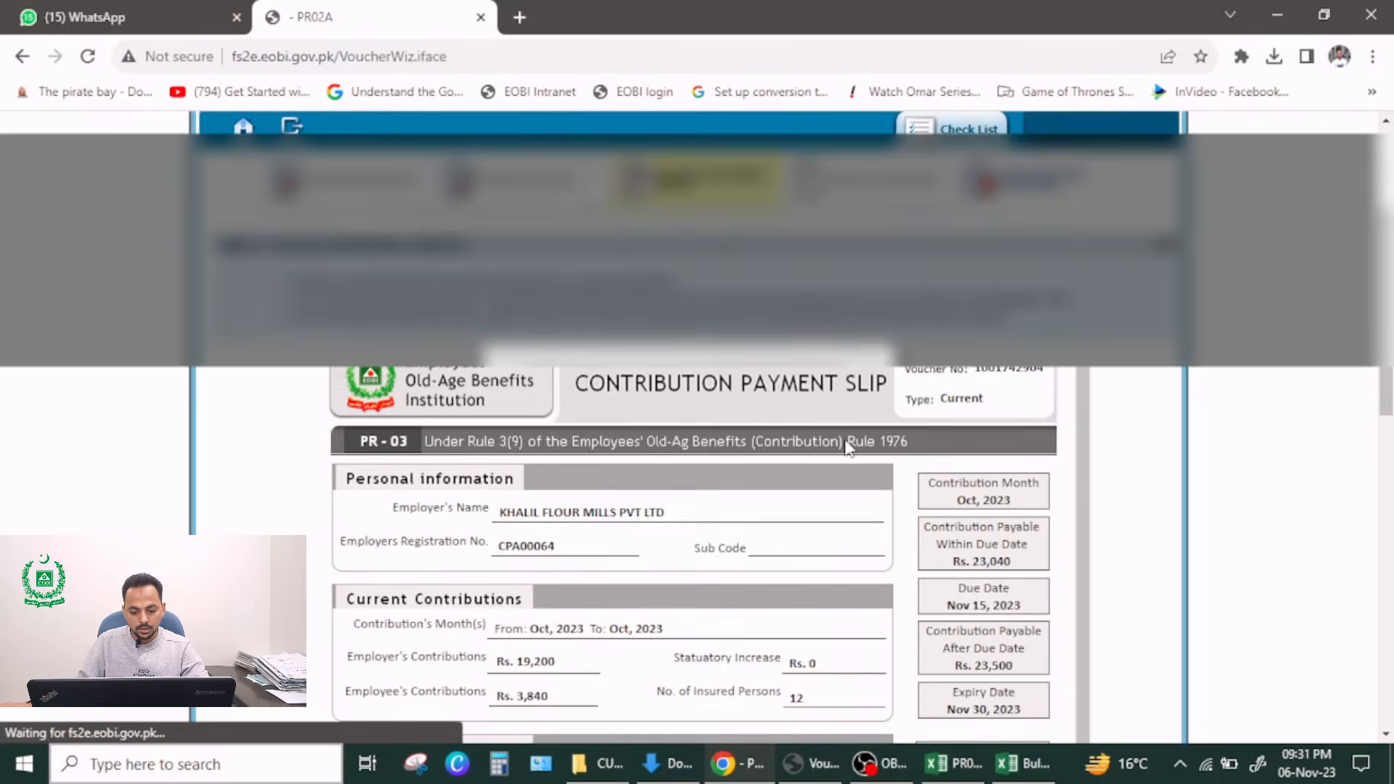
# Step: Review the generated contribution payment slip and open it as a PDF
pyautogui.scroll(-2, 1079, 477)
pyautogui.scroll(-2, 1221, 504)
pyautogui.scroll(5, 1256, 529)
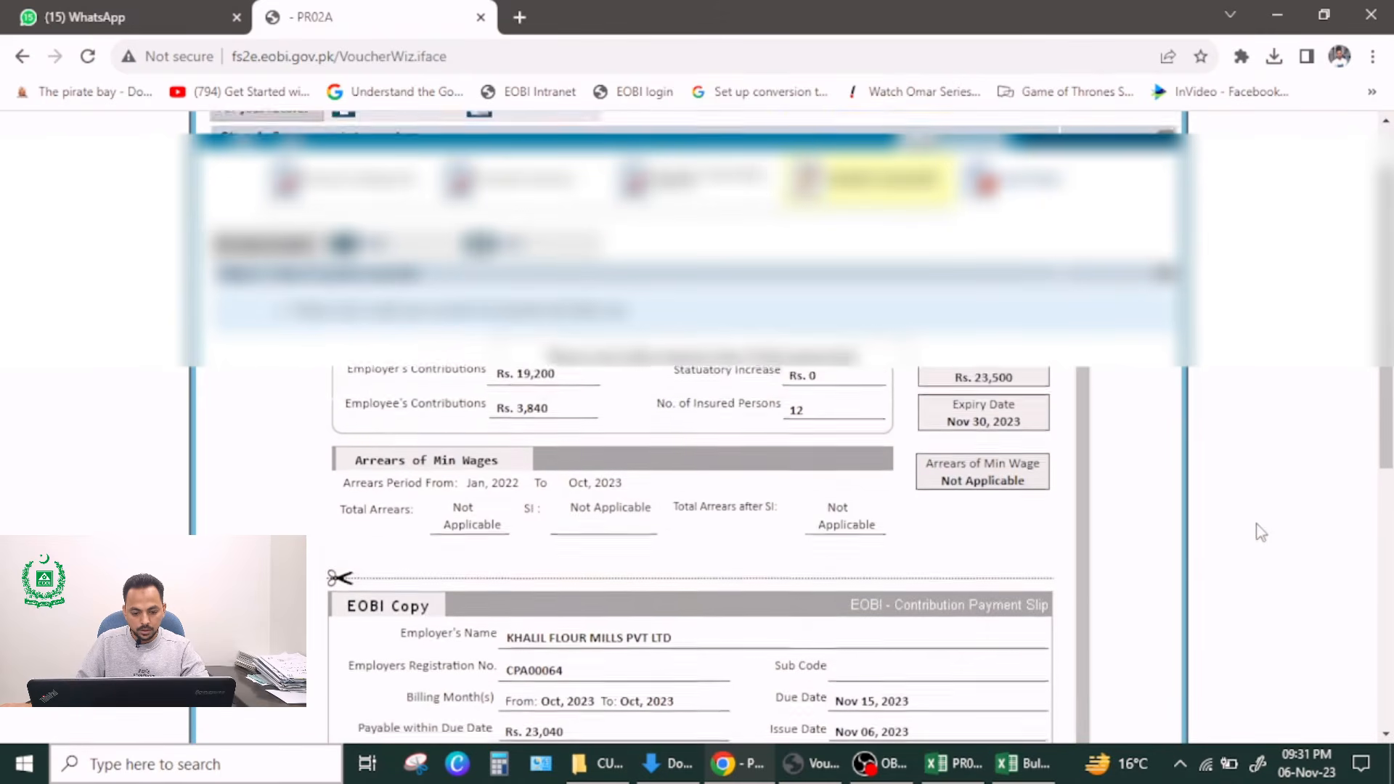
pyautogui.click(497, 355)
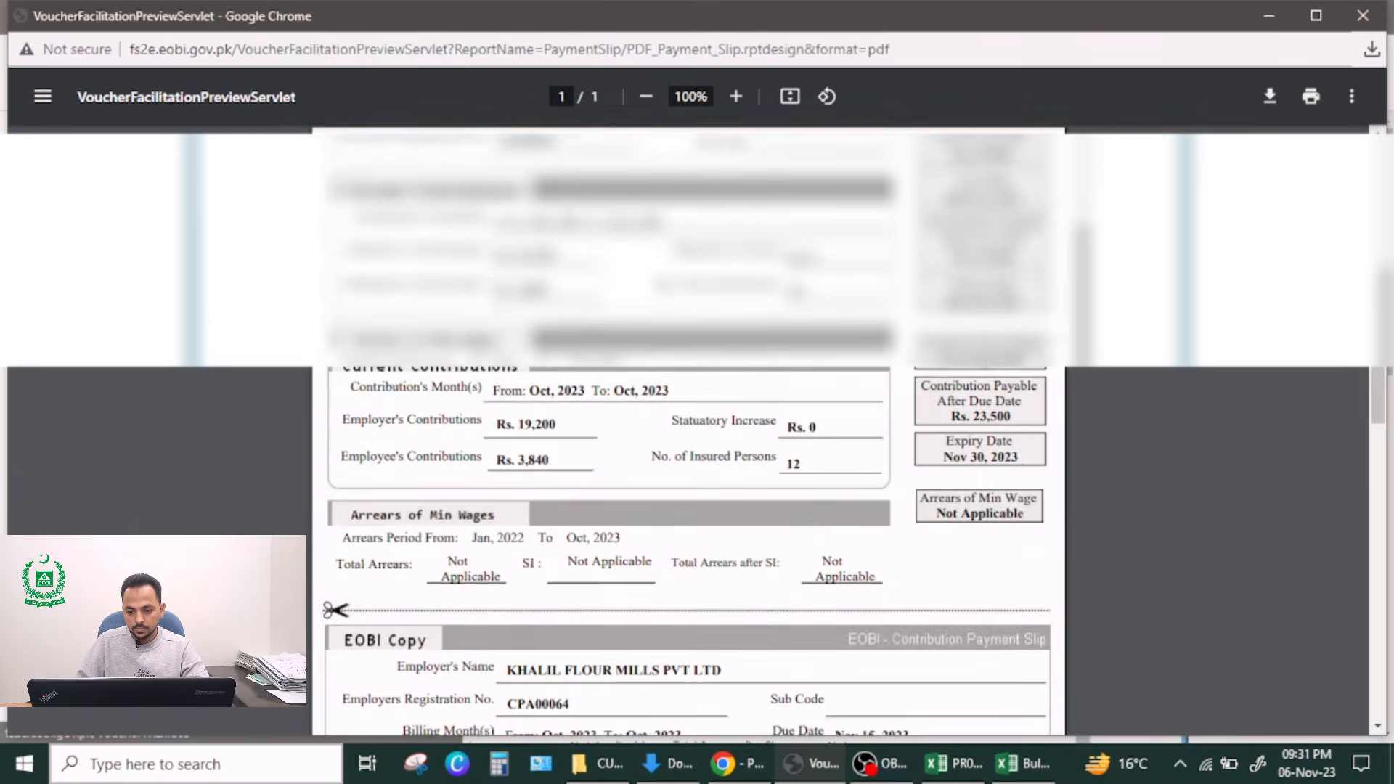
# Step: Print the voucher PDF as a file, saving it to the Documents folder
pyautogui.click(1310, 98)
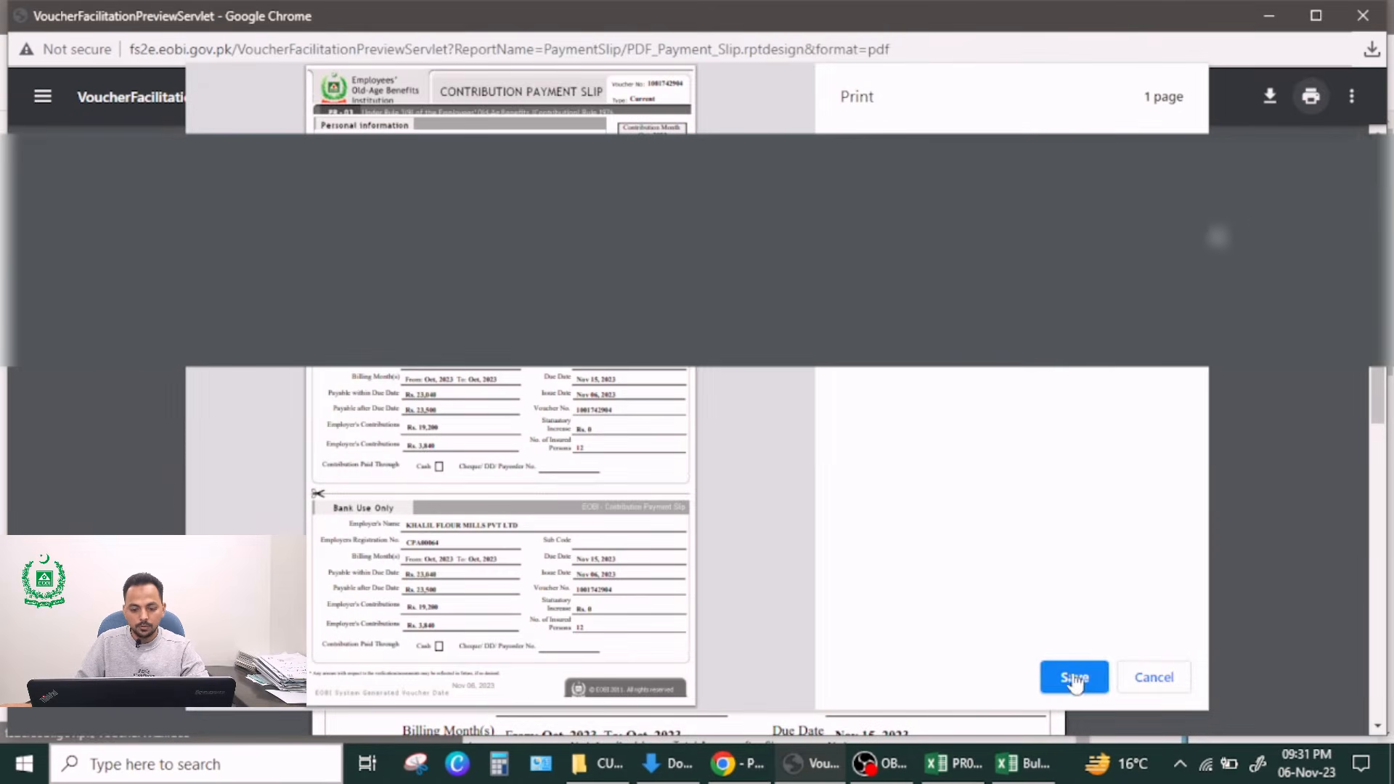
pyautogui.click(1074, 678)
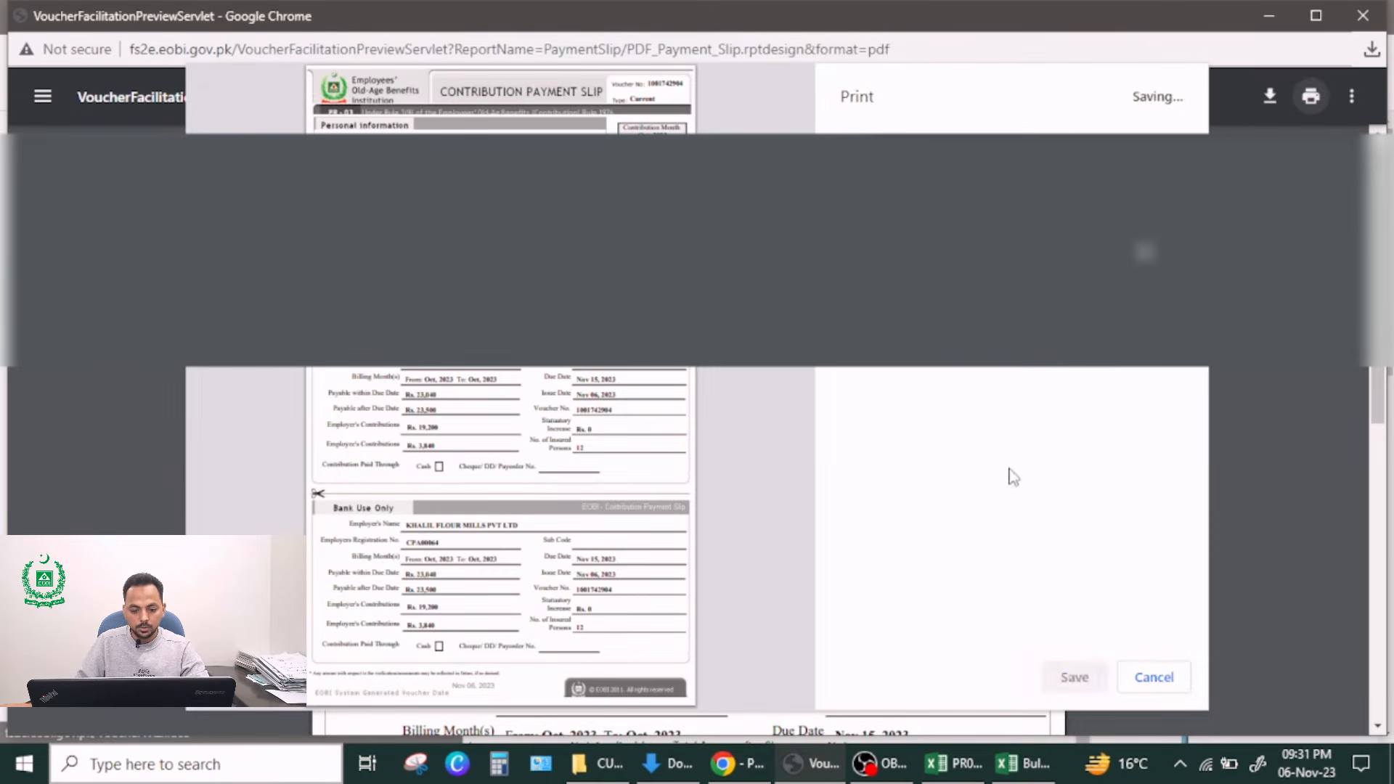
pyautogui.click(564, 466)
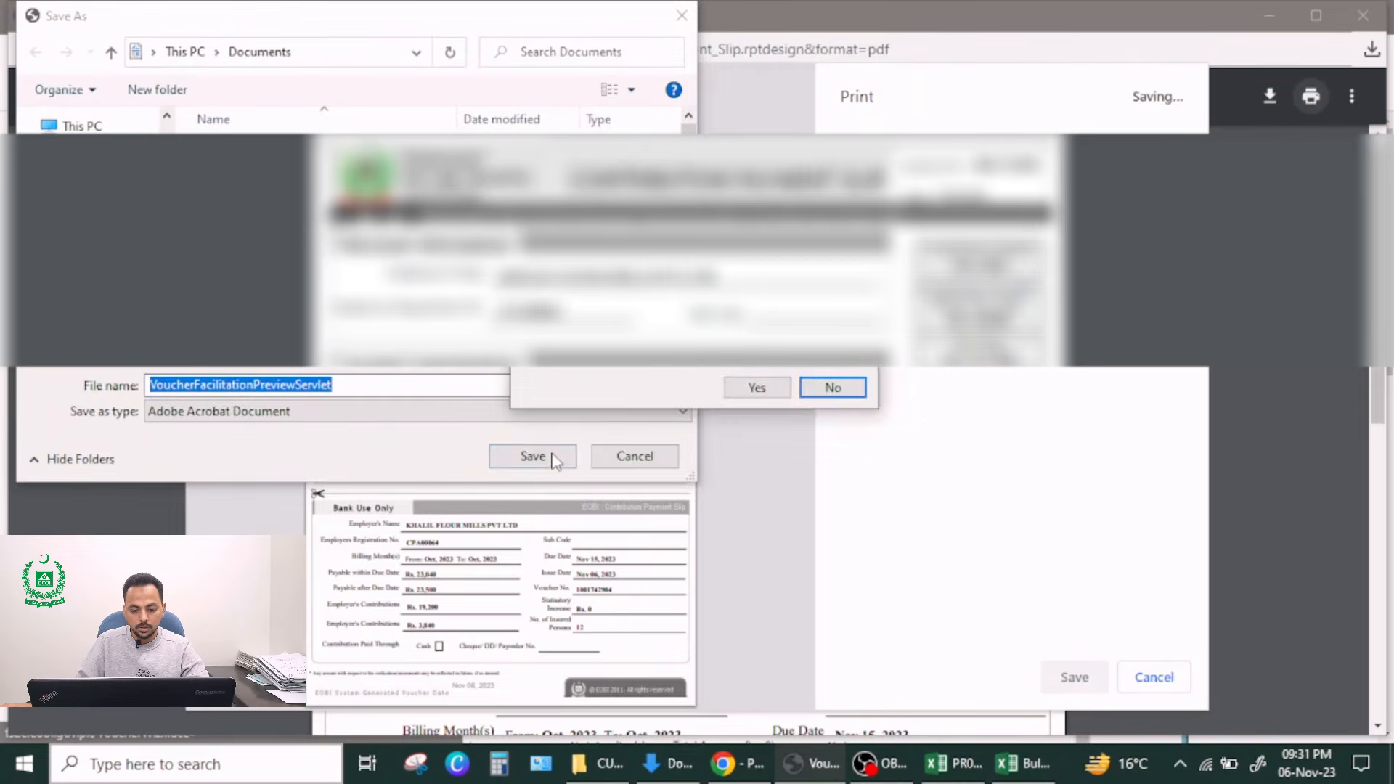